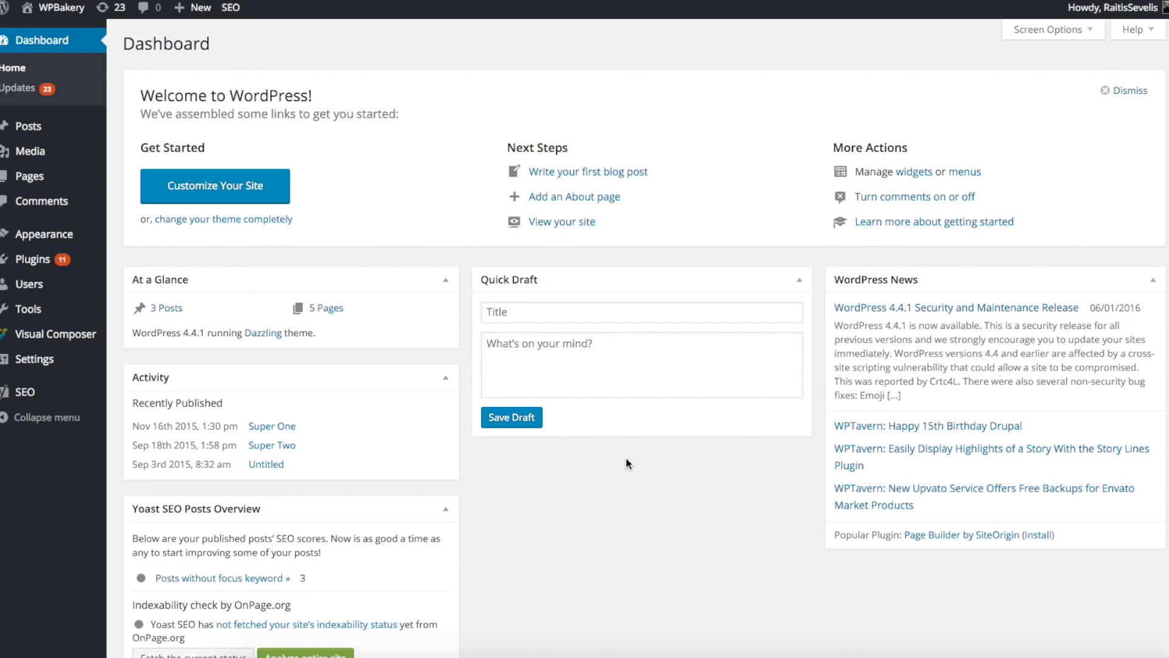
Step: Open the Visual Composer Role Manager and expand the Administrator role's access settings
mouse_move(26, 262)
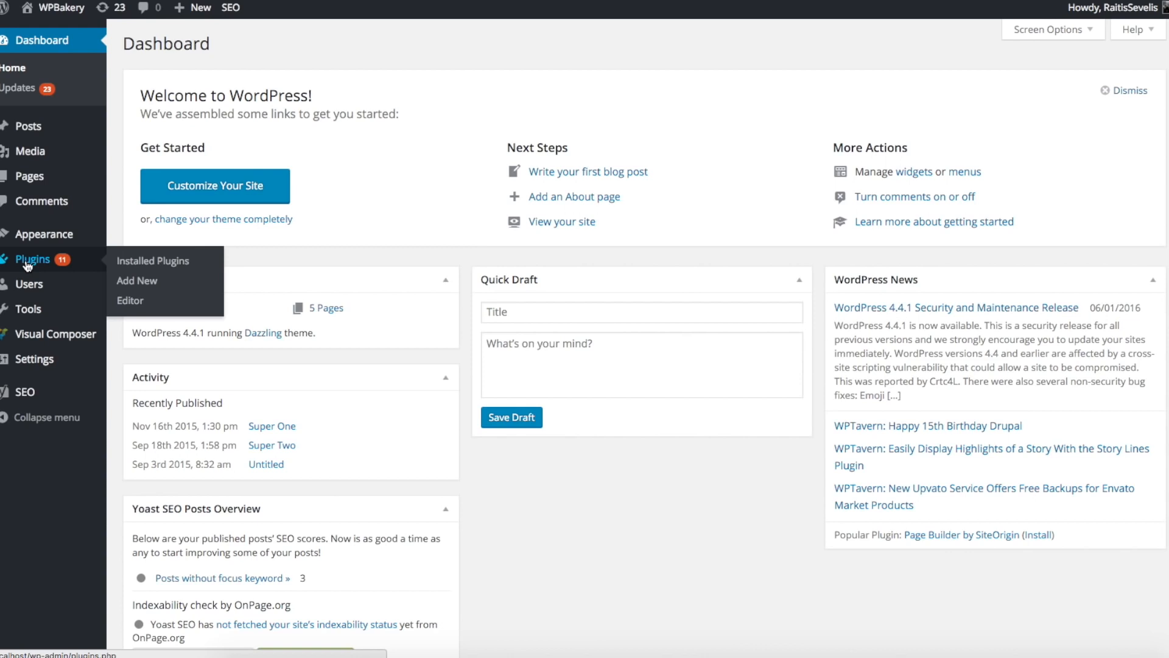
mouse_move(30, 320)
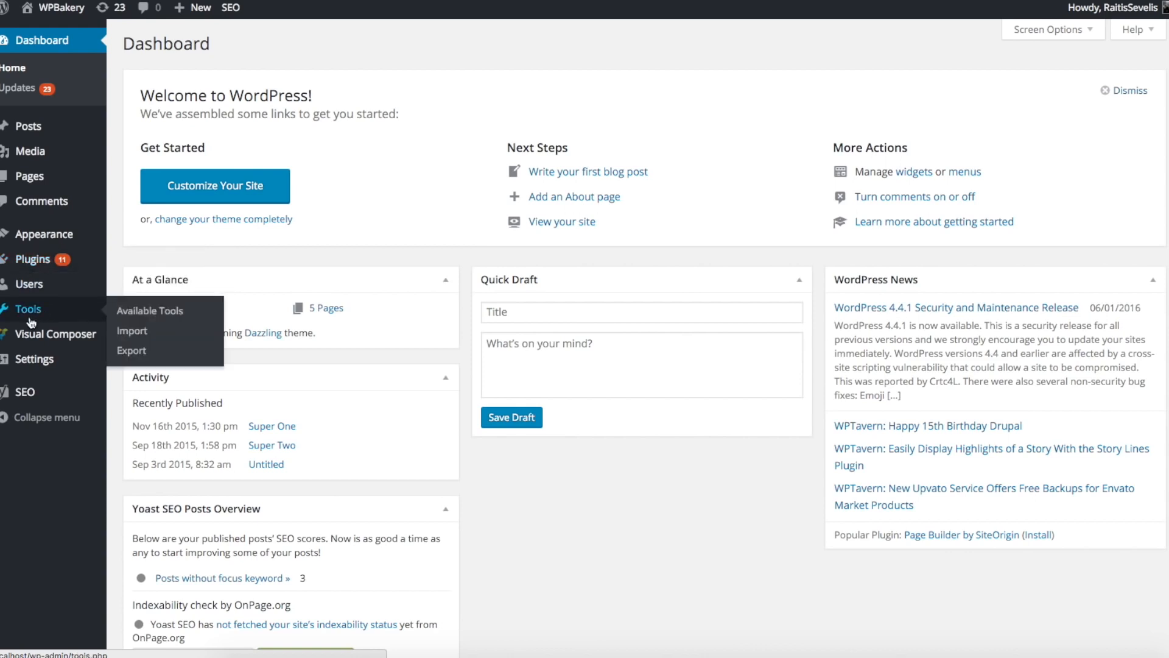
mouse_move(16, 343)
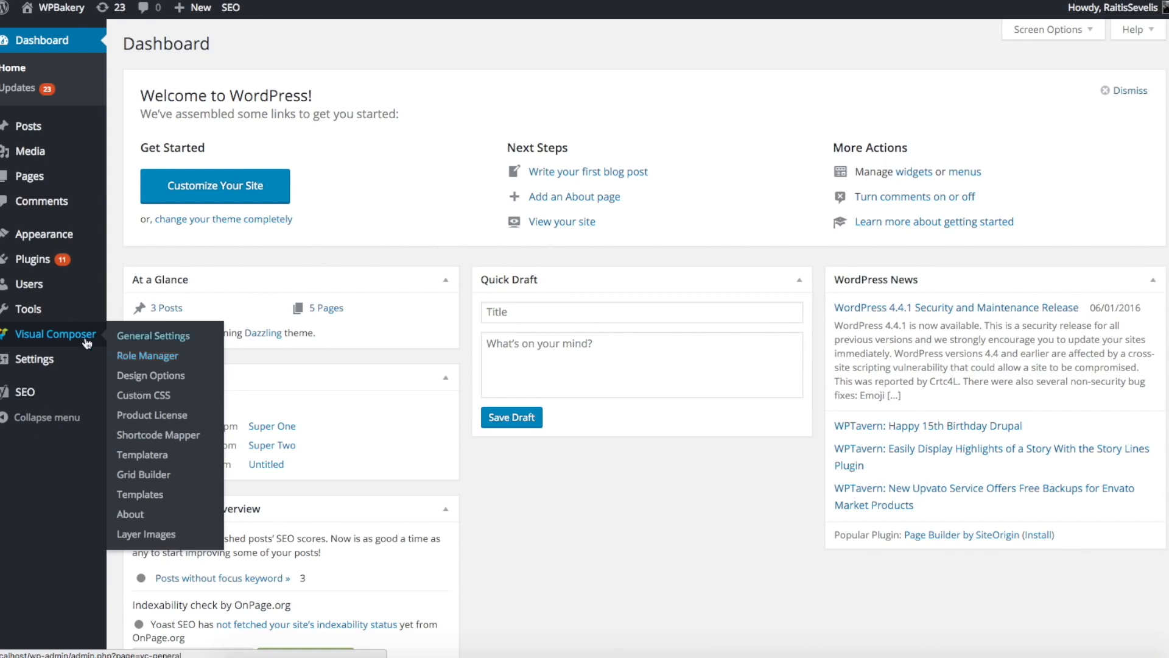
left_click(156, 359)
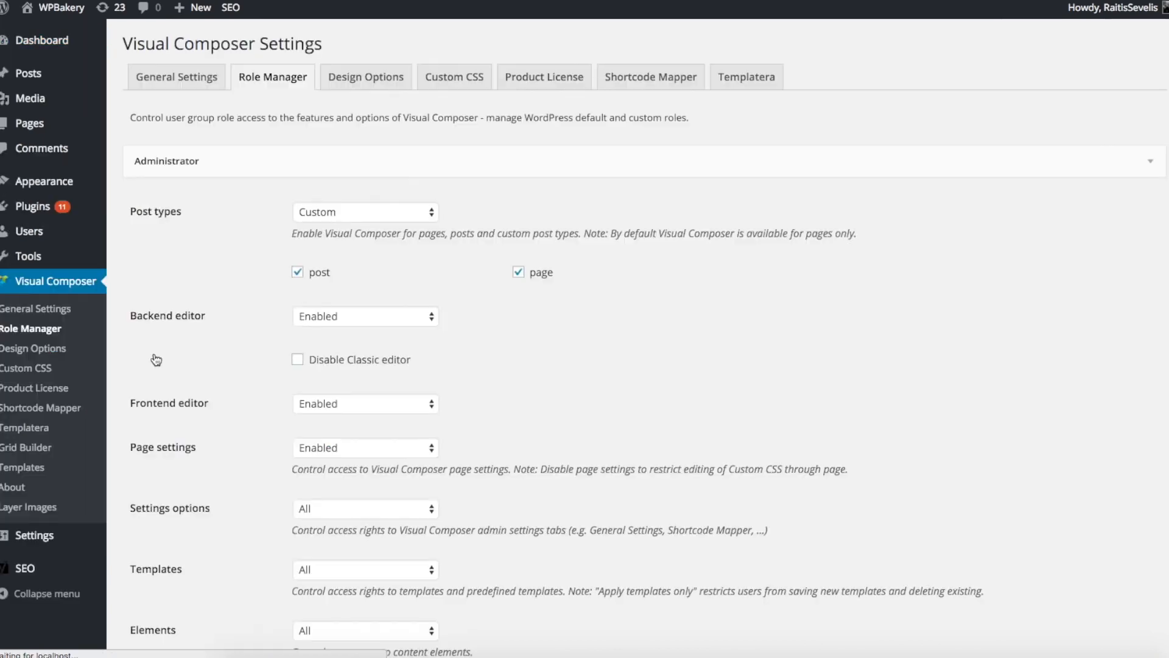
left_click(1155, 168)
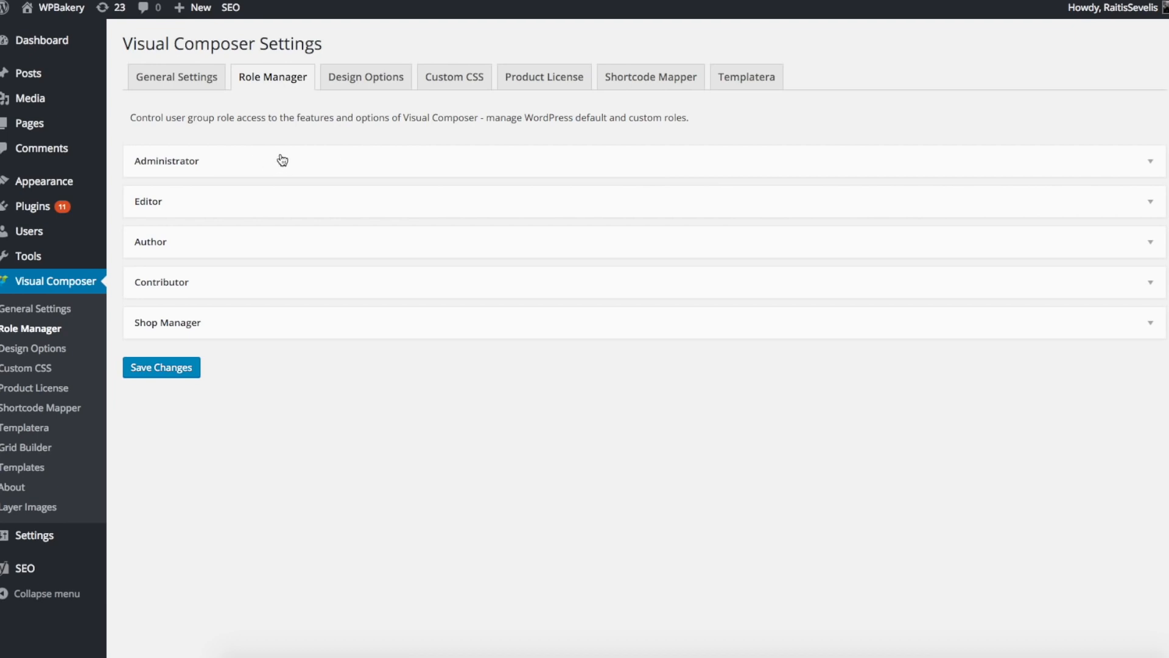
left_click(1149, 162)
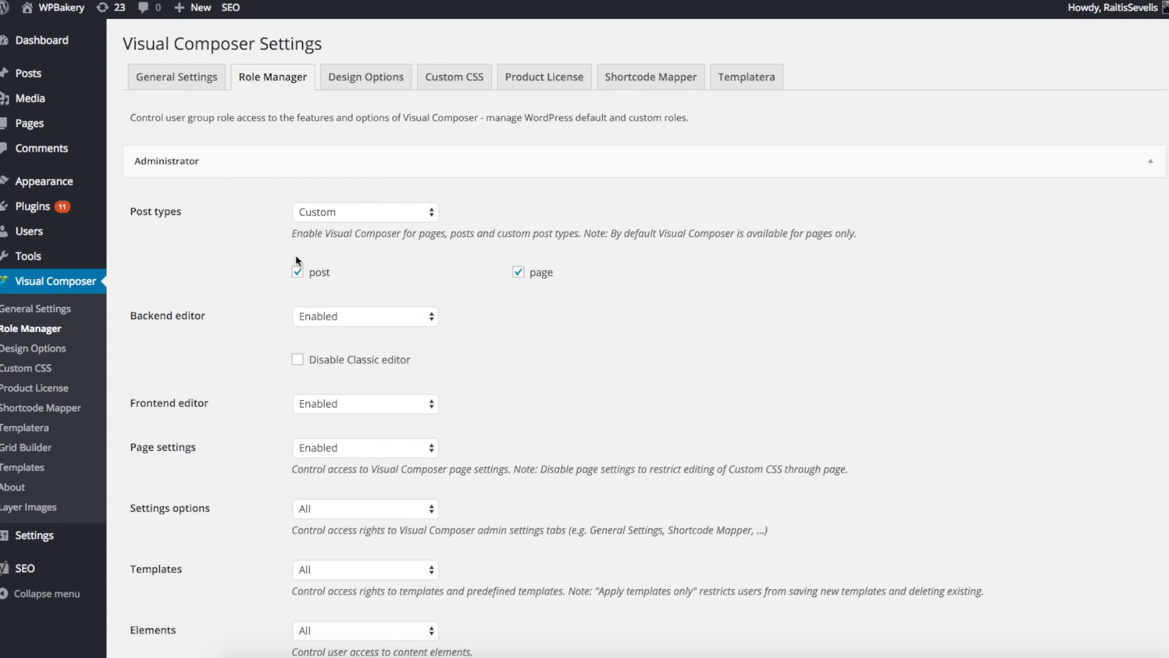
Step: Save the Role Manager settings with Visual Composer enabled for both posts and pages for the Administrator role
left_click(298, 272)
scroll(556, 287, "down", 6)
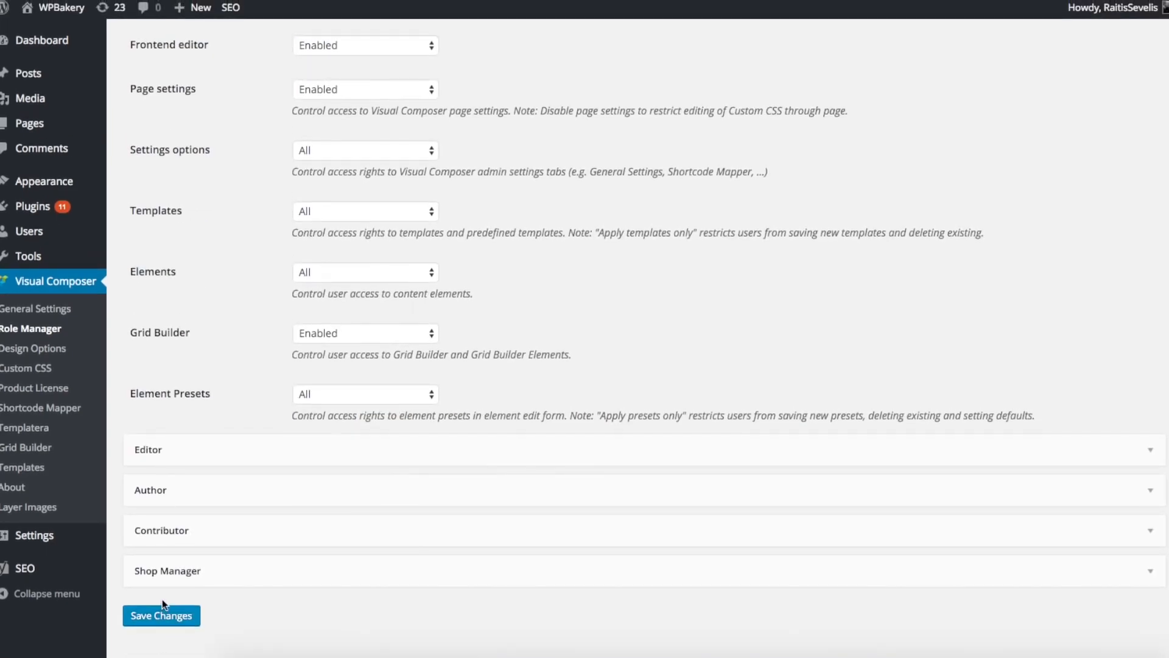
left_click(157, 616)
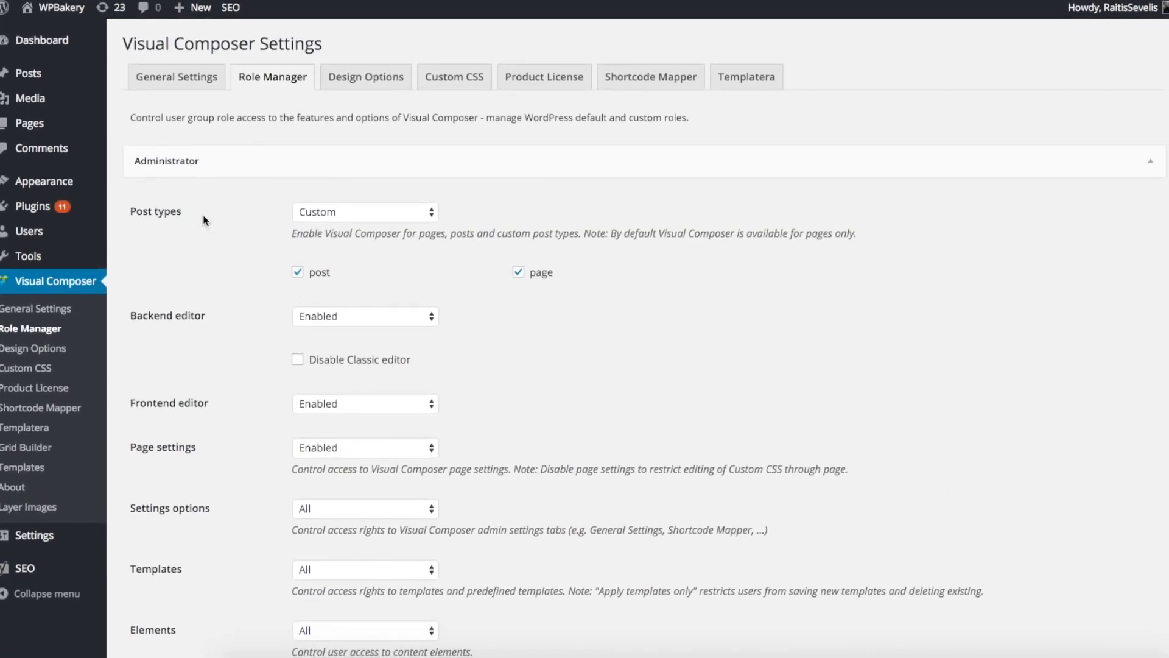
Step: Create a new page with the Full-width(no sidebar) template and save it as a draft
mouse_move(45, 125)
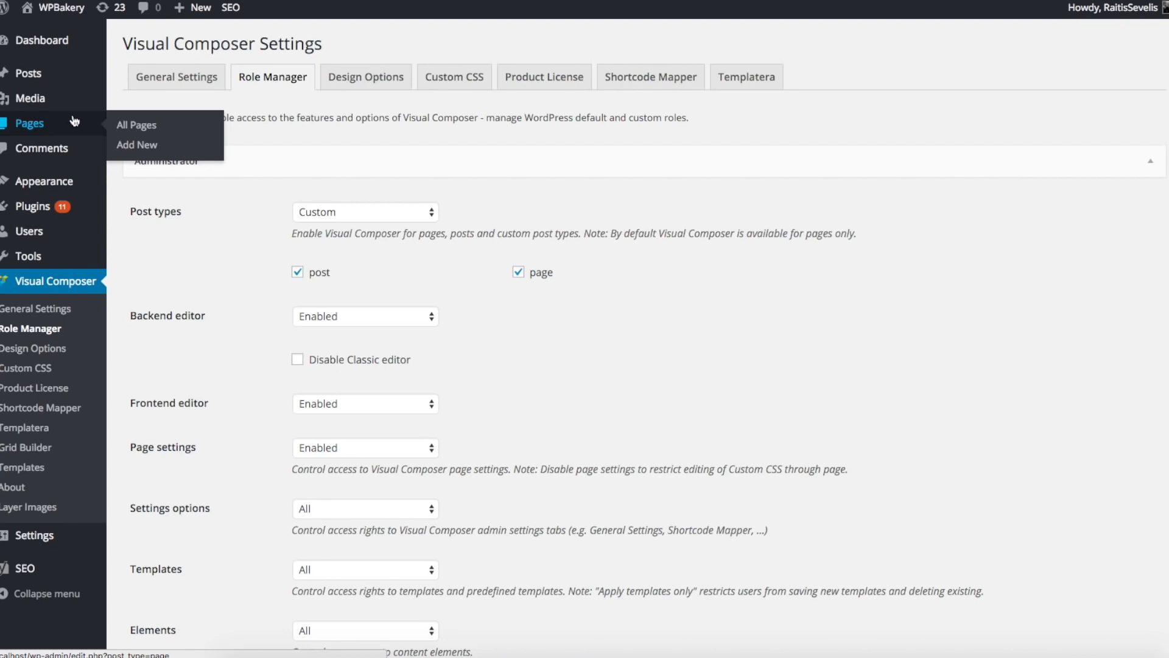
left_click(138, 146)
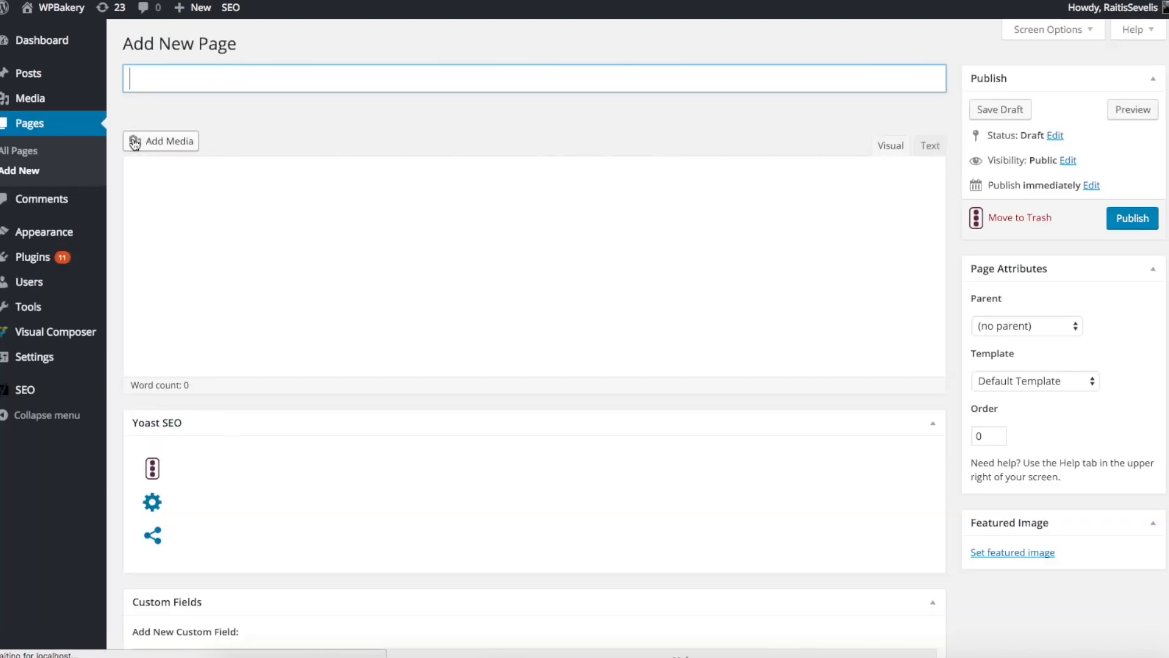
left_click(1061, 383)
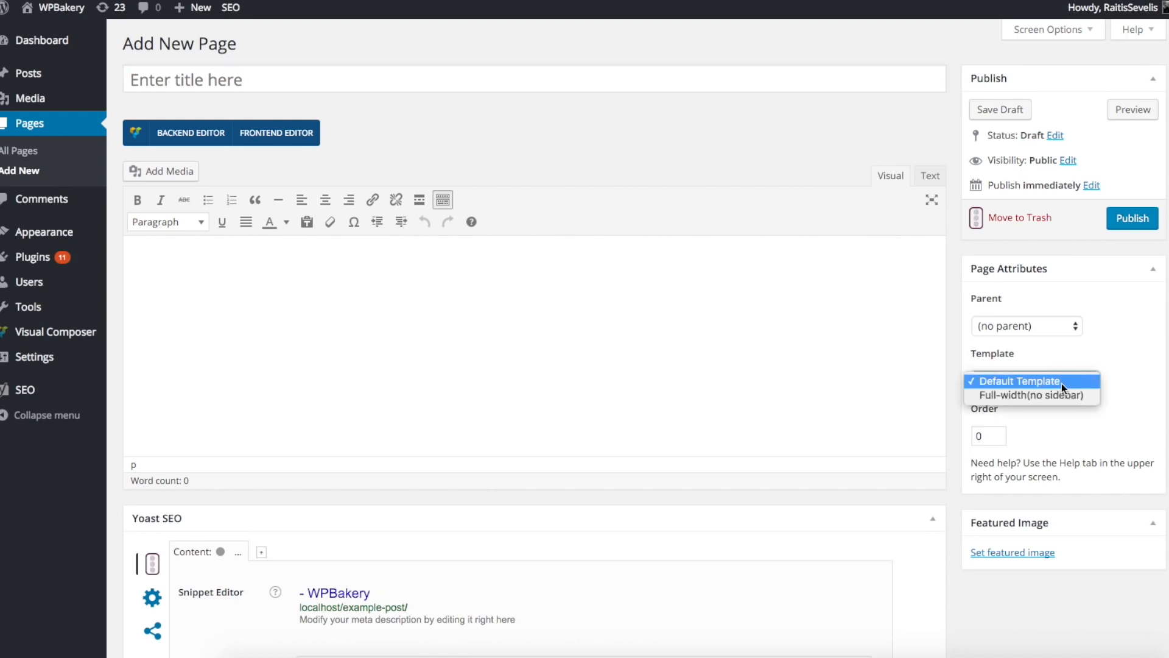
left_click(1048, 394)
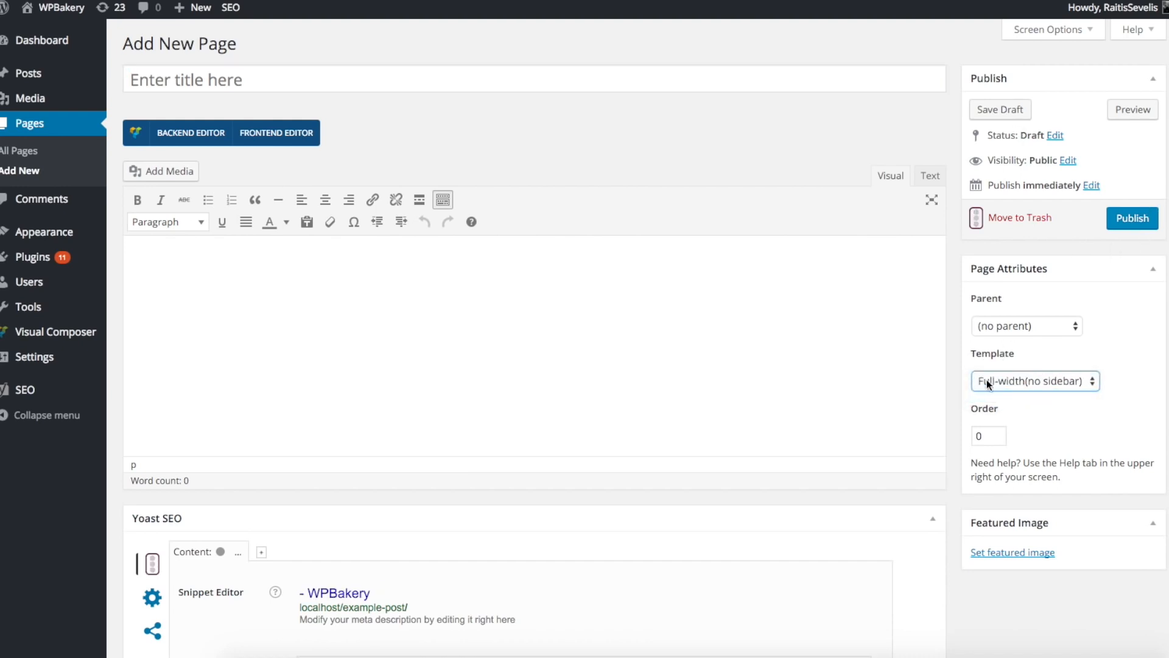
left_click(997, 110)
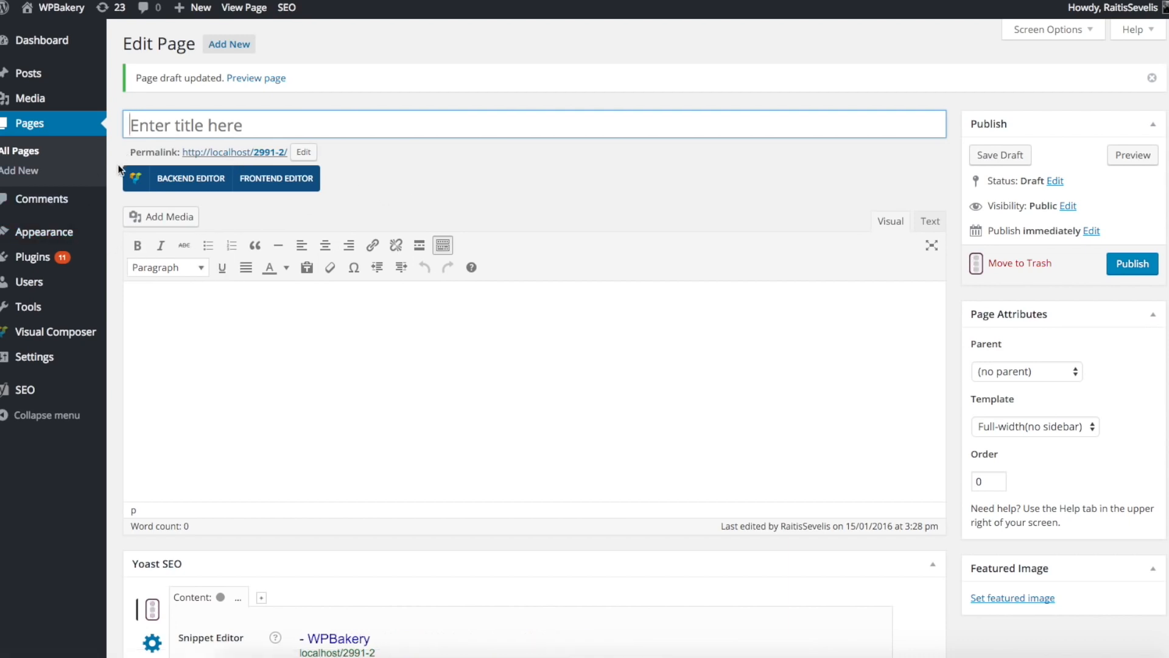
Step: Open the draft page in the Visual Composer frontend editor
scroll(385, 211, "down", 1)
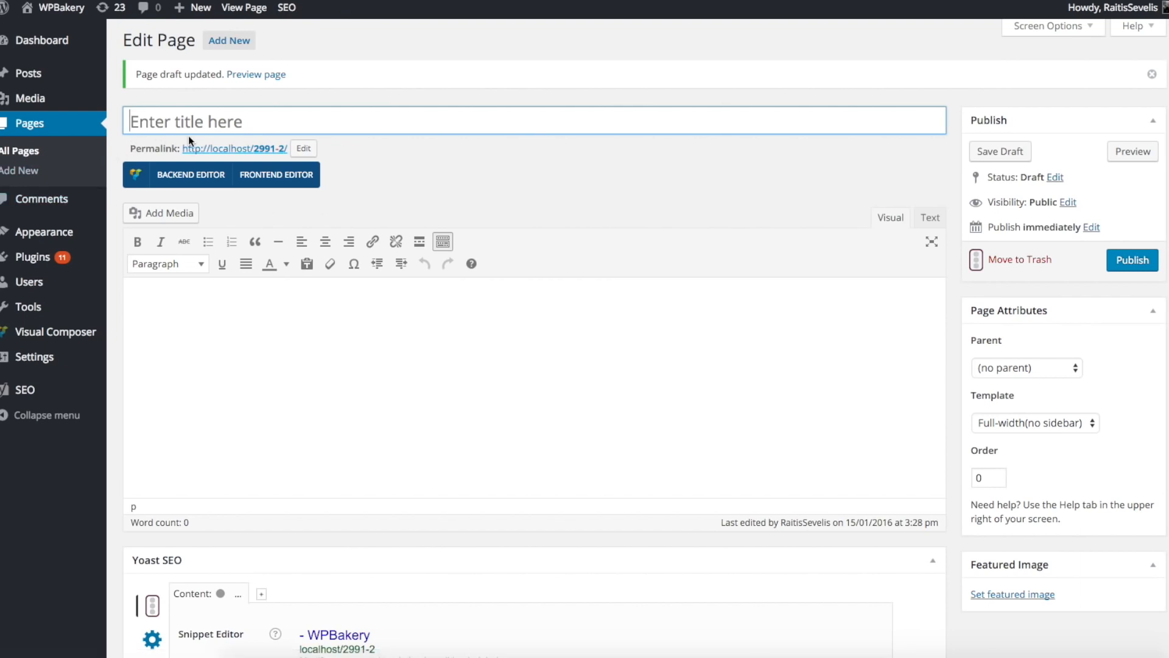
scroll(366, 176, "down", 1)
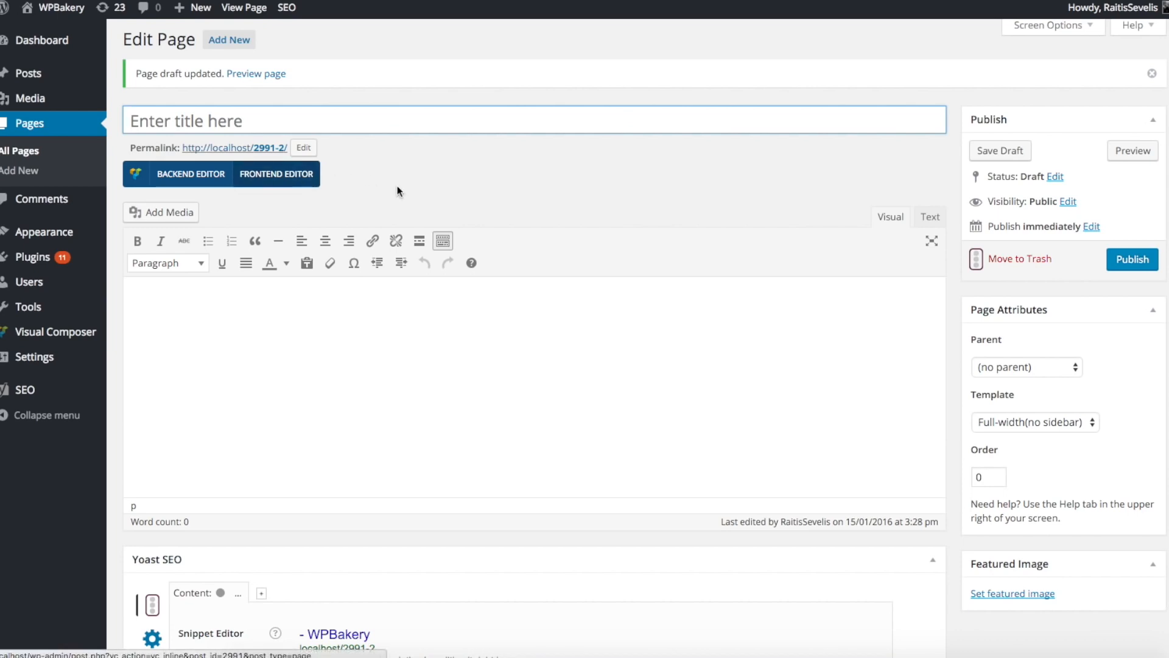
left_click(290, 183)
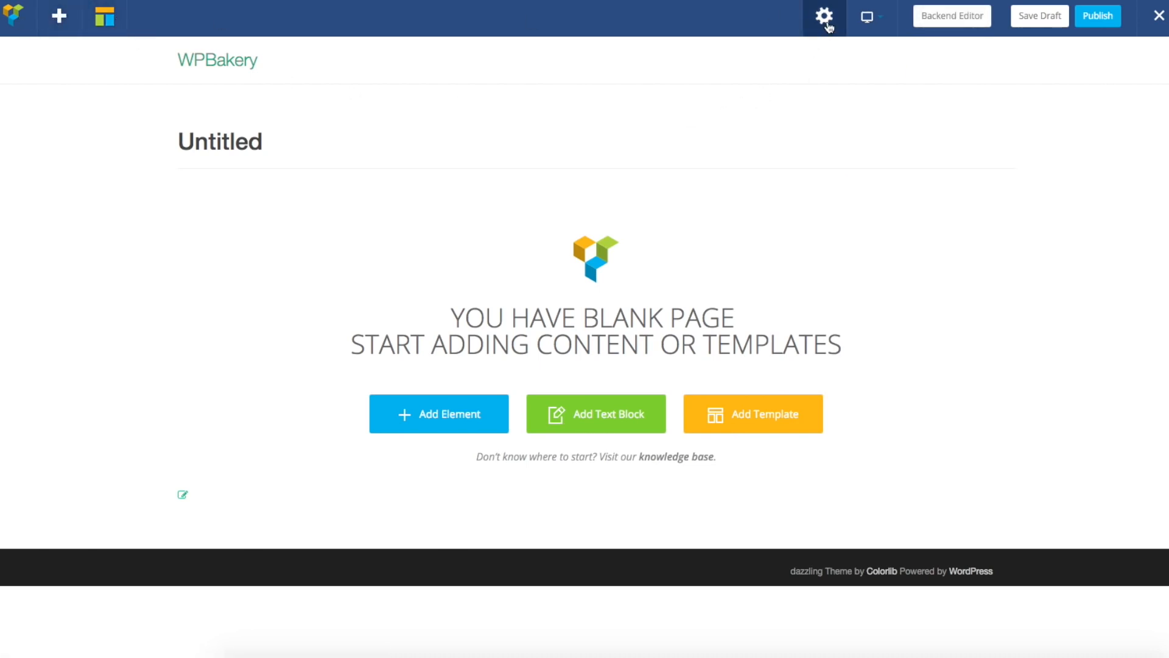
mouse_move(868, 18)
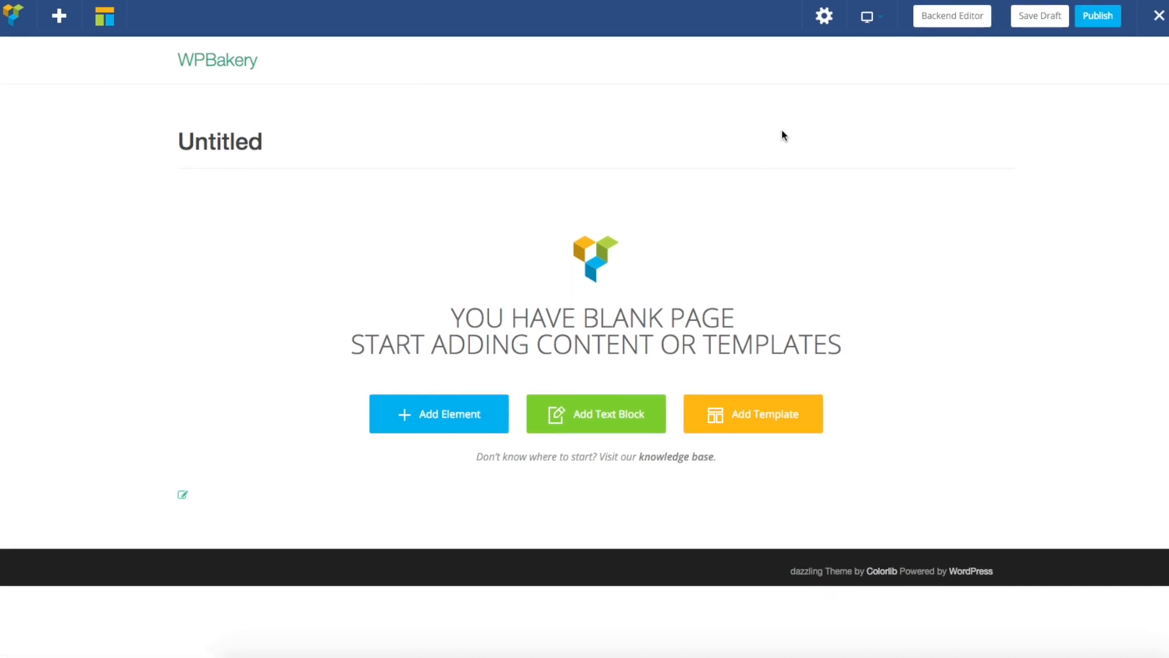
Step: Browse the available page elements by category: Content, Social, Structure and WordPress Widgets, ending on all elements
left_click(58, 17)
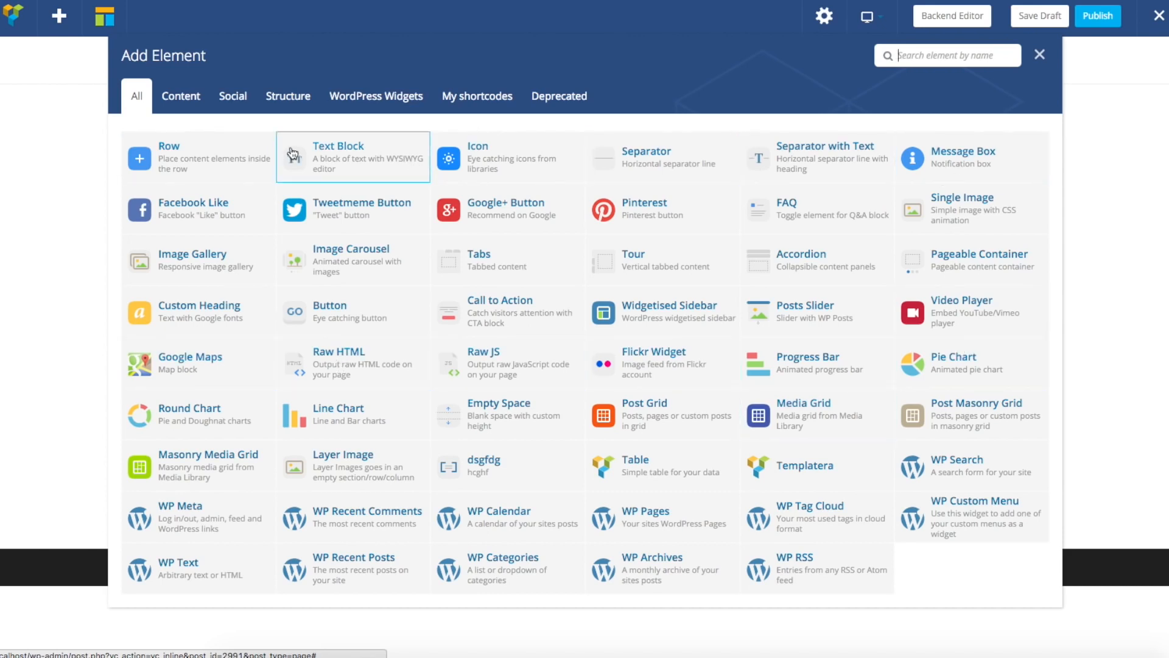
left_click(196, 94)
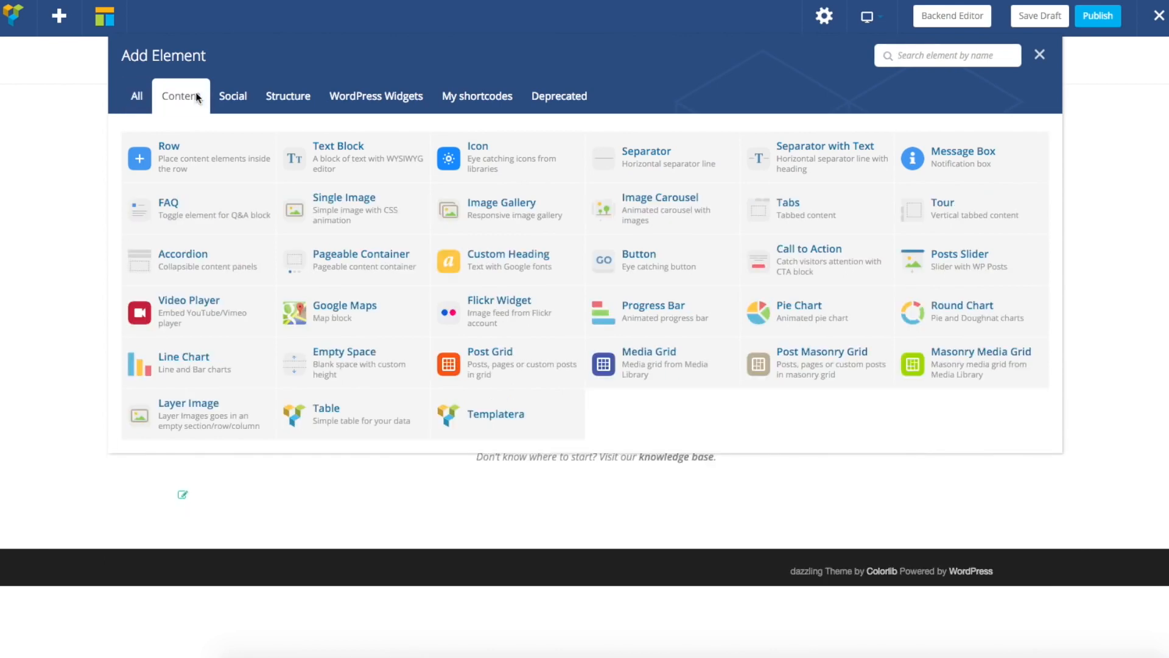
left_click(231, 98)
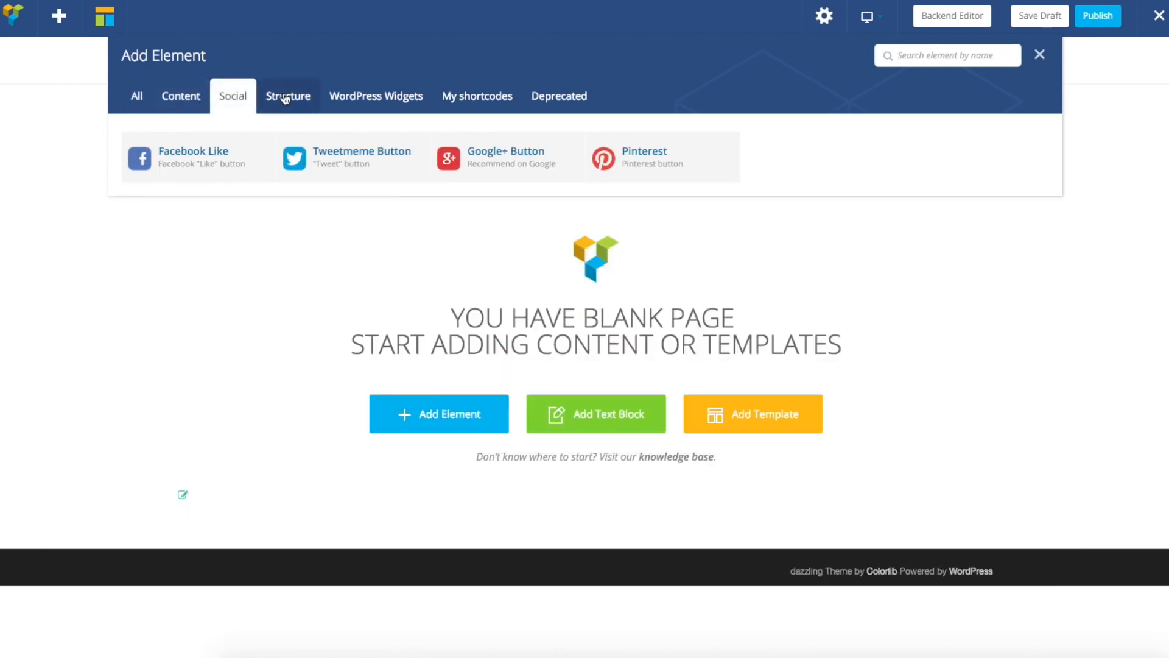
left_click(285, 98)
left_click(410, 99)
left_click(137, 98)
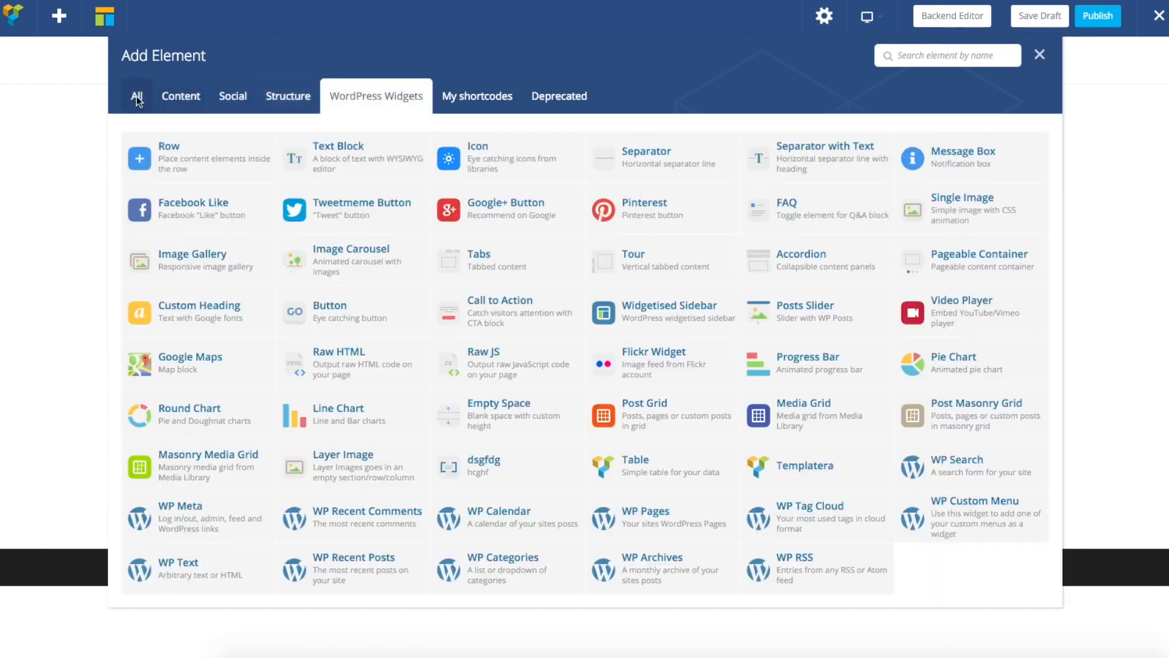
Step: Search the elements for "button", clear the search to list all elements again, and close the element picker
left_click(943, 54)
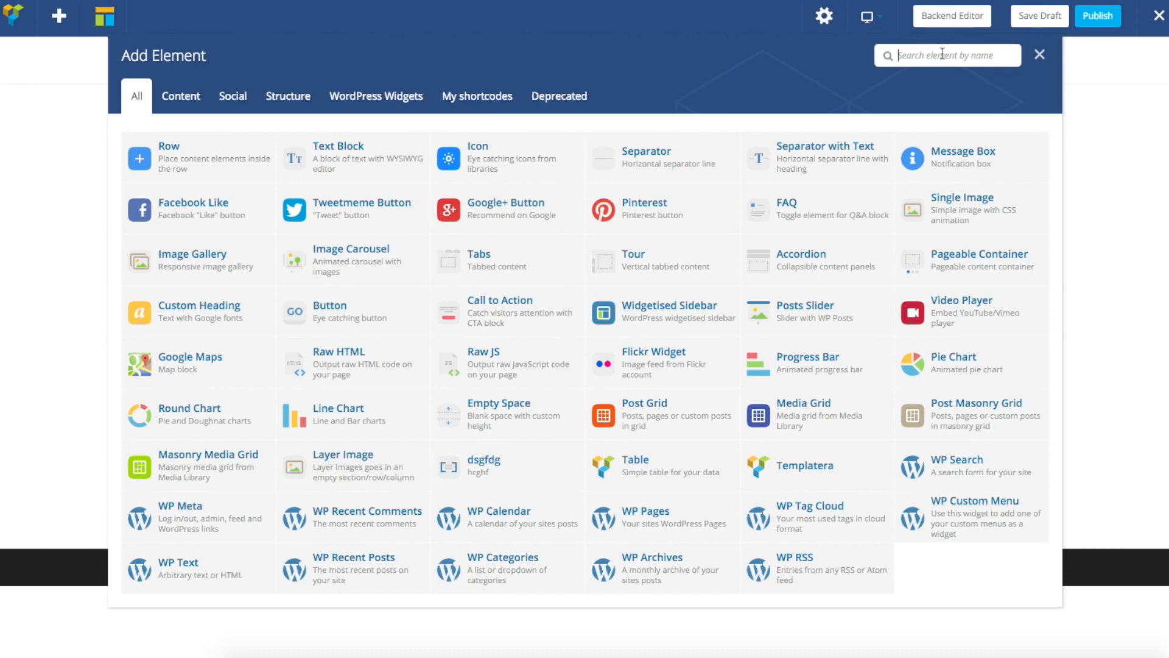
type("button")
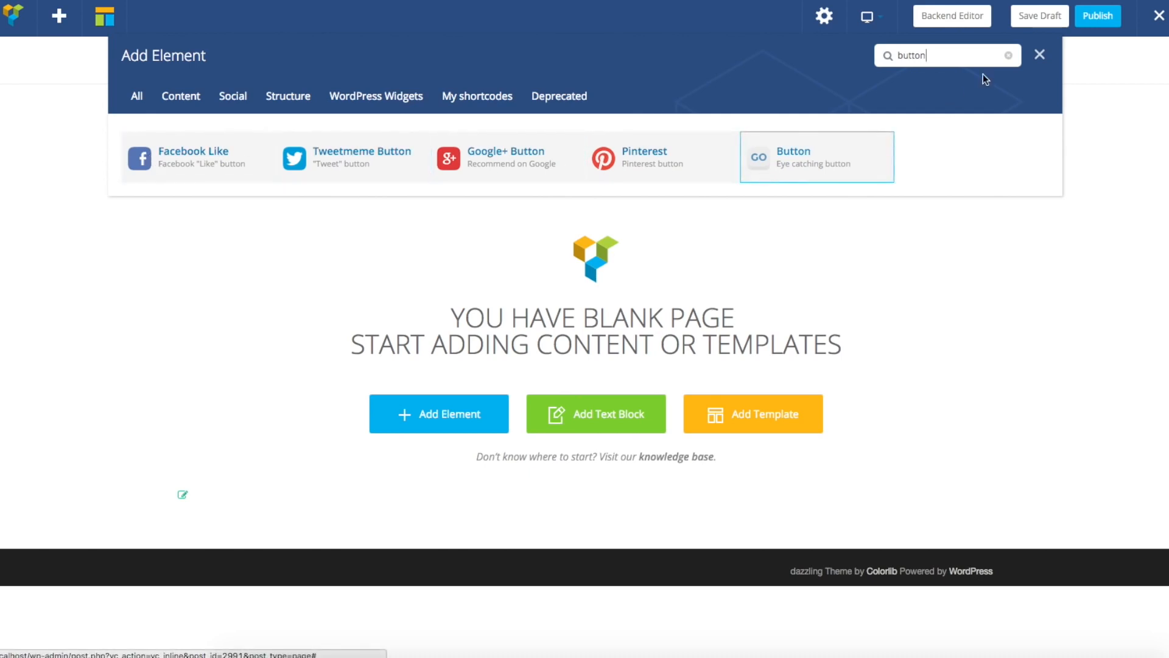
left_click(1009, 57)
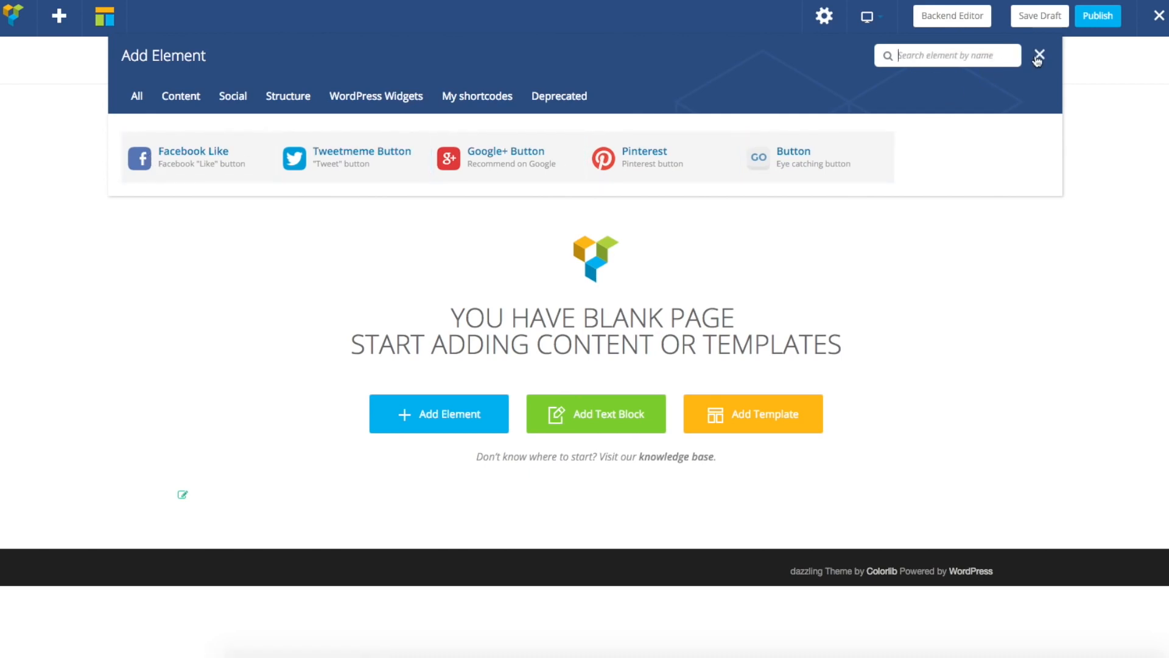
left_click(136, 95)
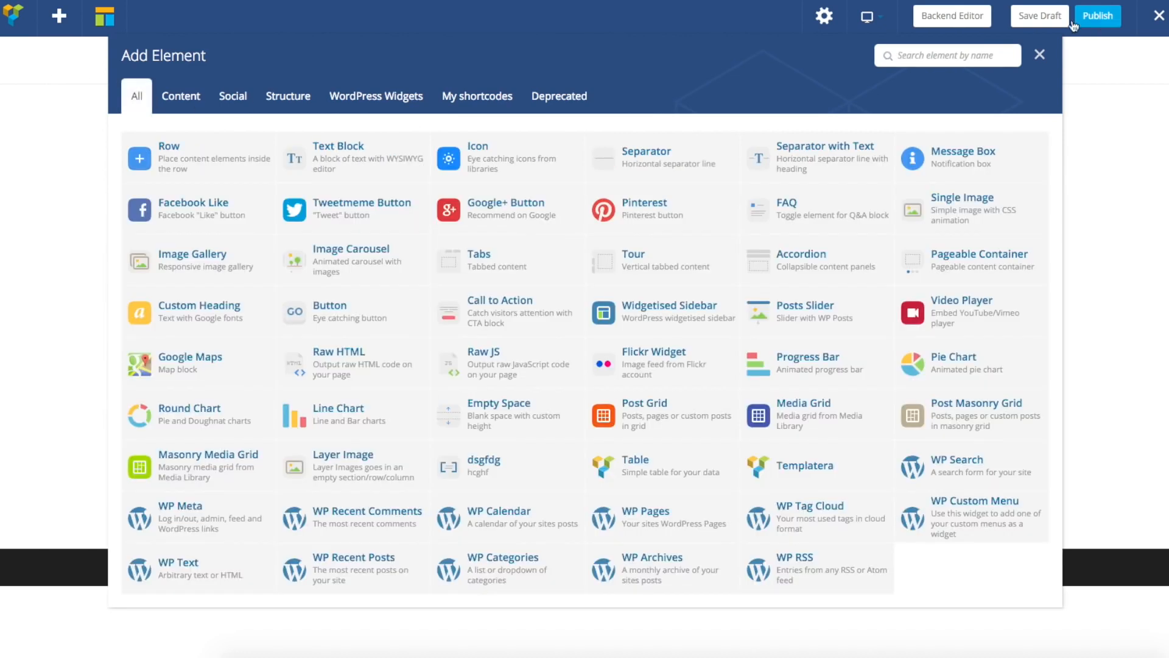
left_click(1039, 55)
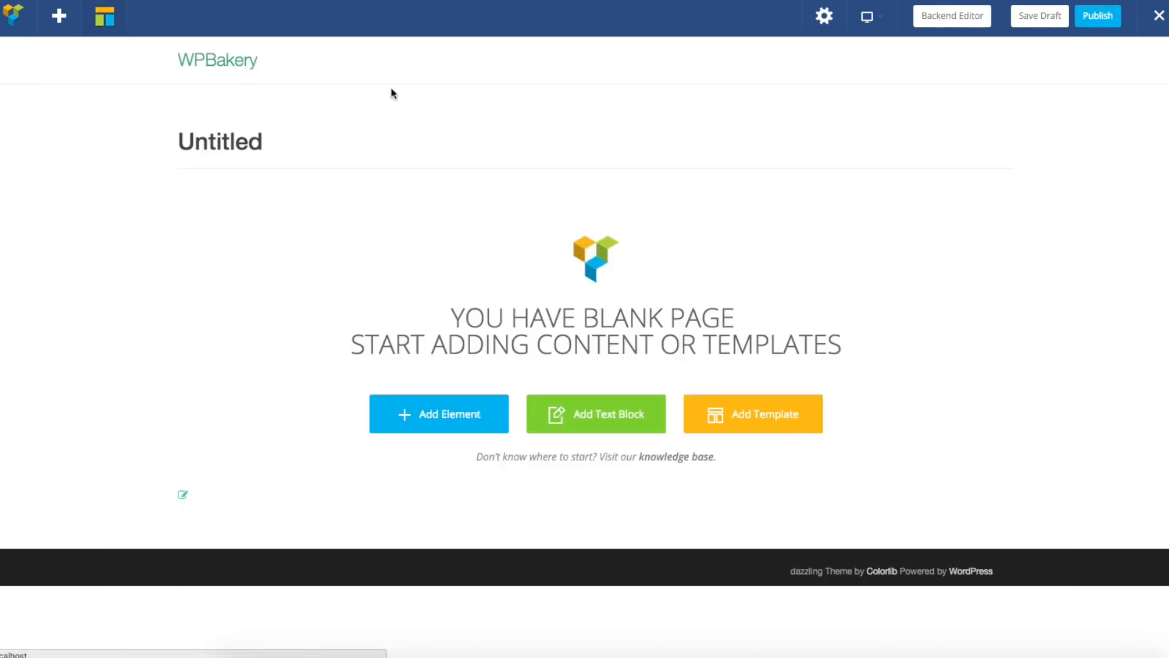
Step: Open the template library and switch from the saved templates to the default templates
left_click(104, 19)
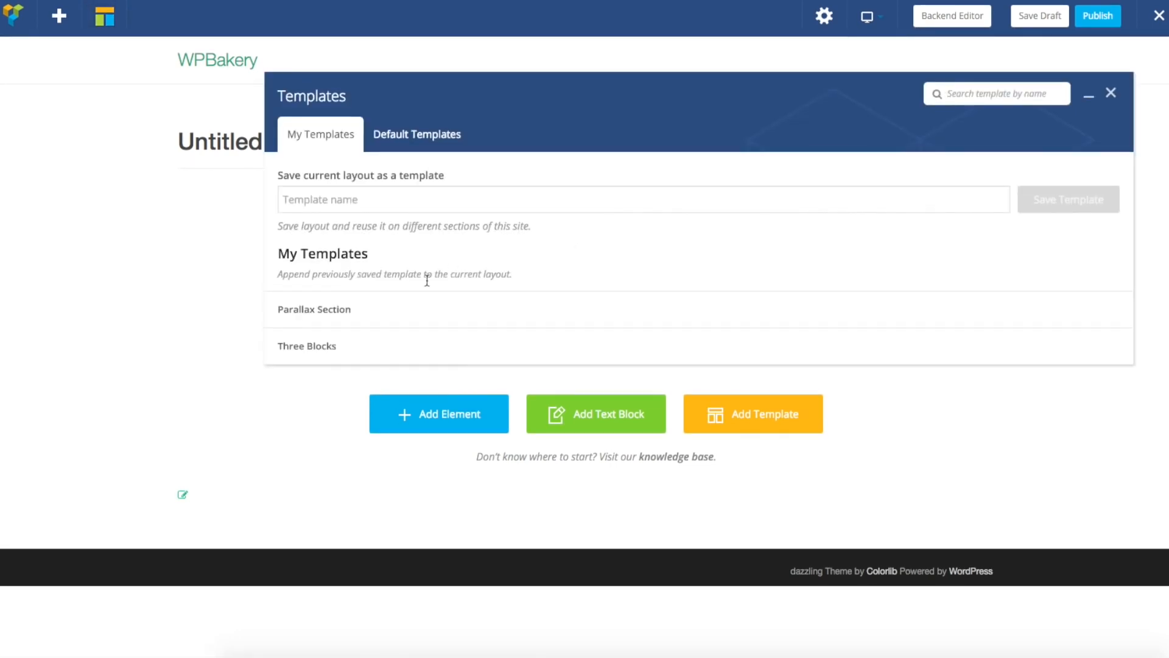
mouse_move(893, 307)
mouse_move(1033, 341)
left_click(401, 136)
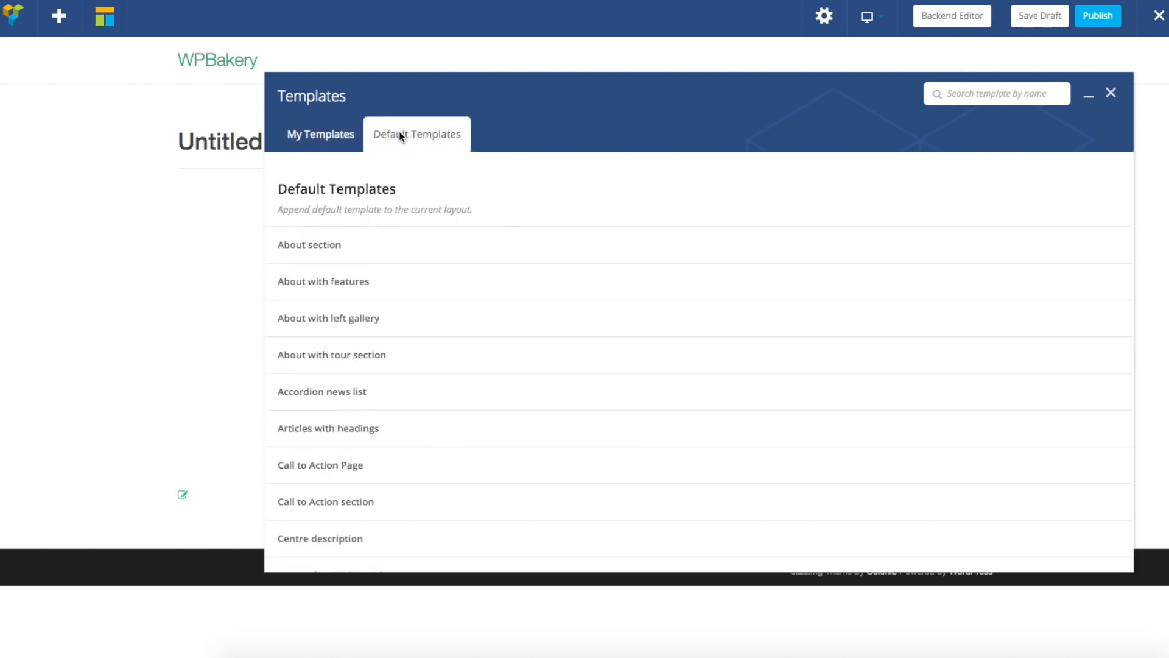
Step: Preview the layout of the "Accordion news list" default template and collapse the preview
mouse_move(397, 240)
scroll(1069, 328, "down", 1)
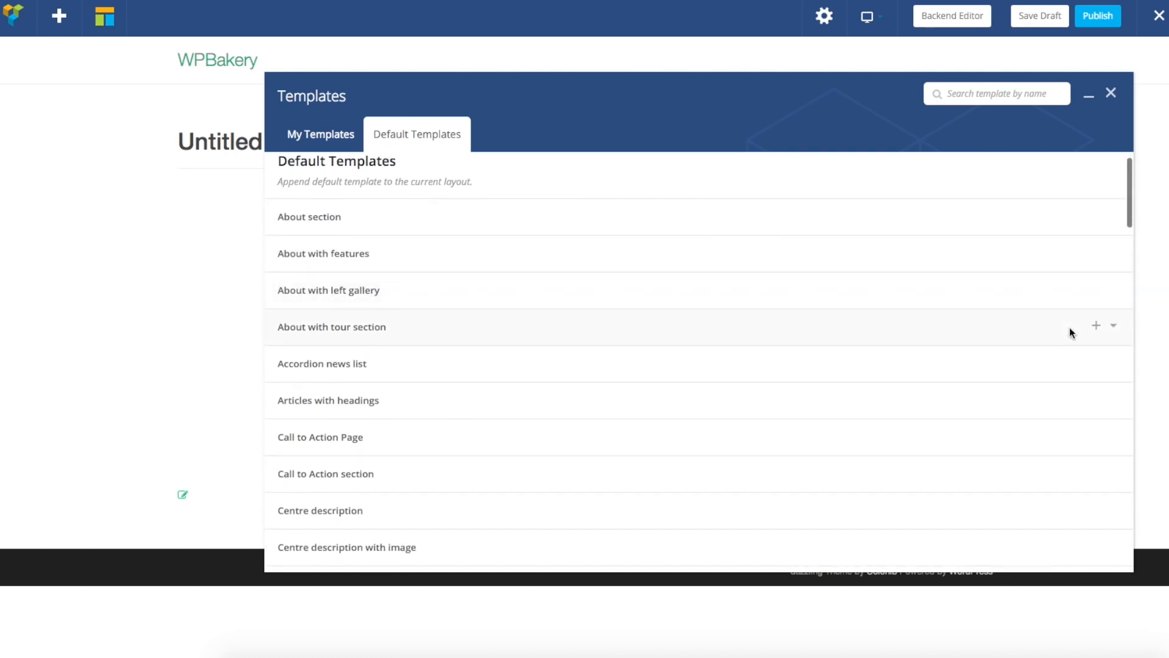
scroll(1055, 335, "down", 1)
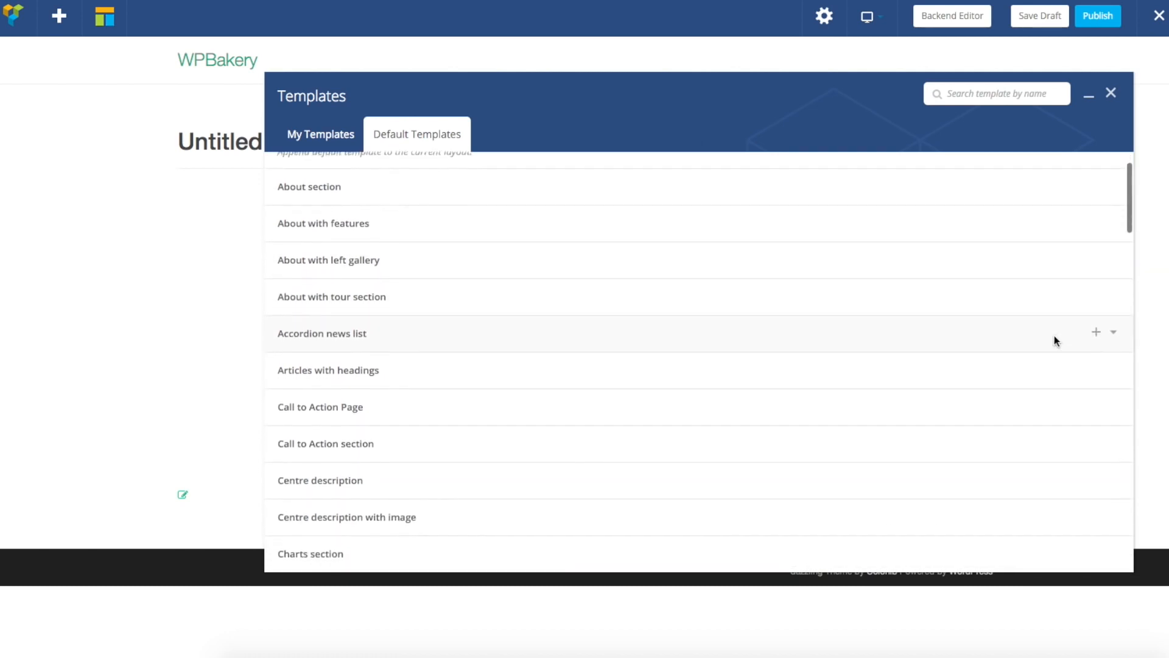
scroll(1054, 335, "down", 1)
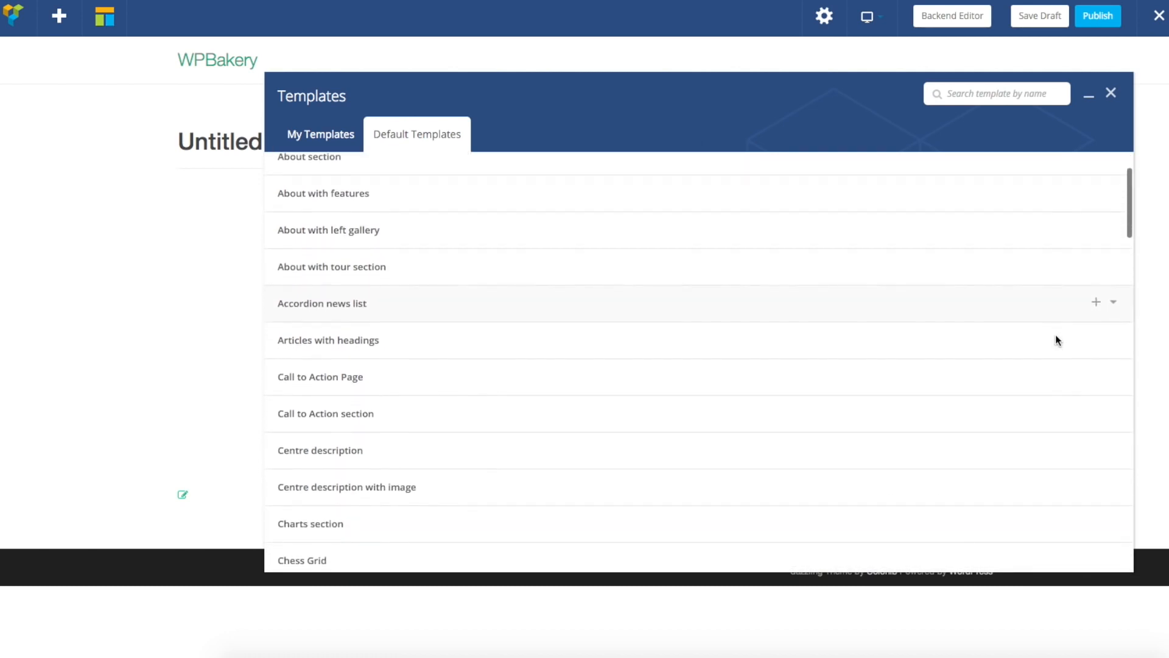
left_click(1113, 305)
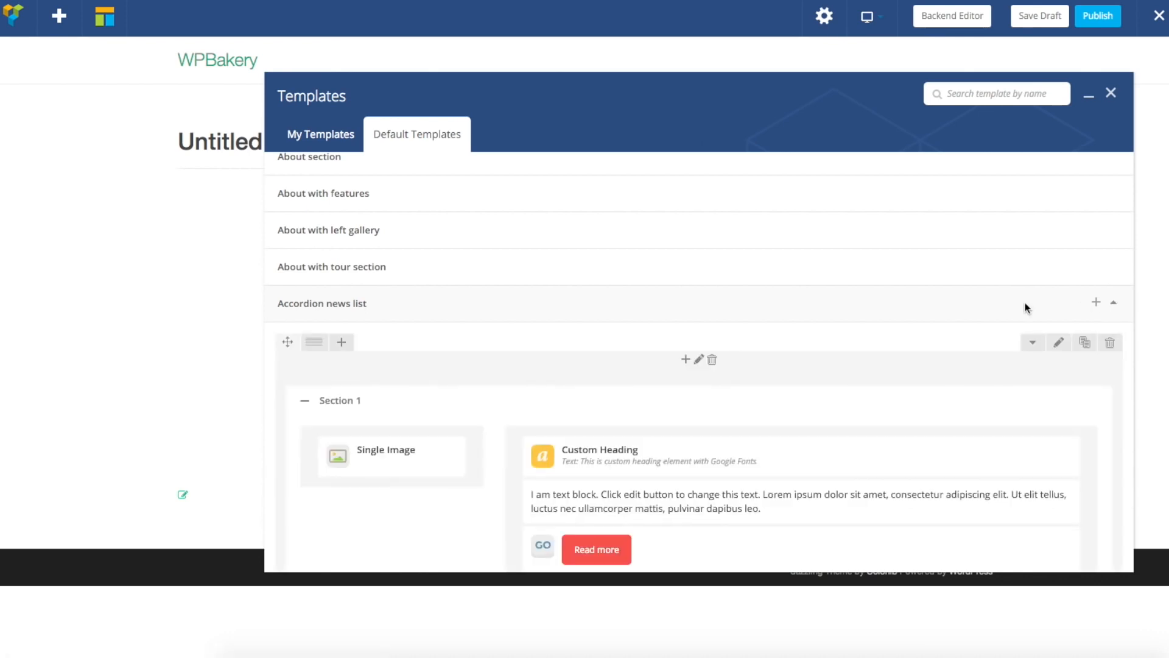
scroll(882, 305, "down", 3)
scroll(888, 304, "down", 7)
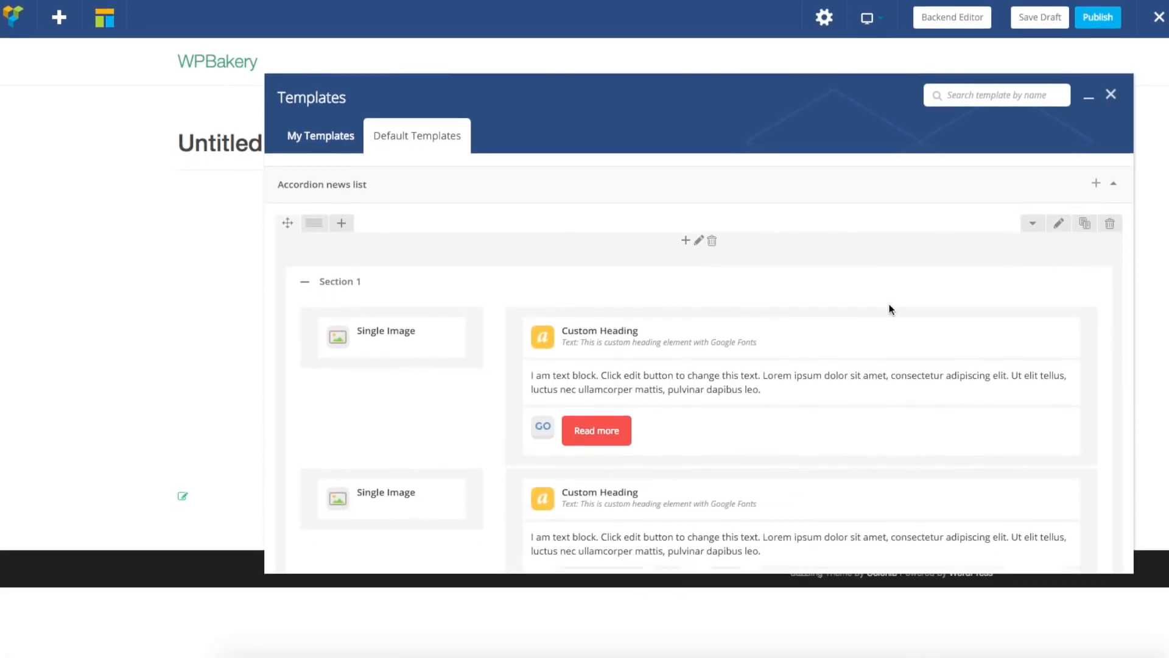
scroll(889, 304, "up", 5)
scroll(889, 305, "up", 1)
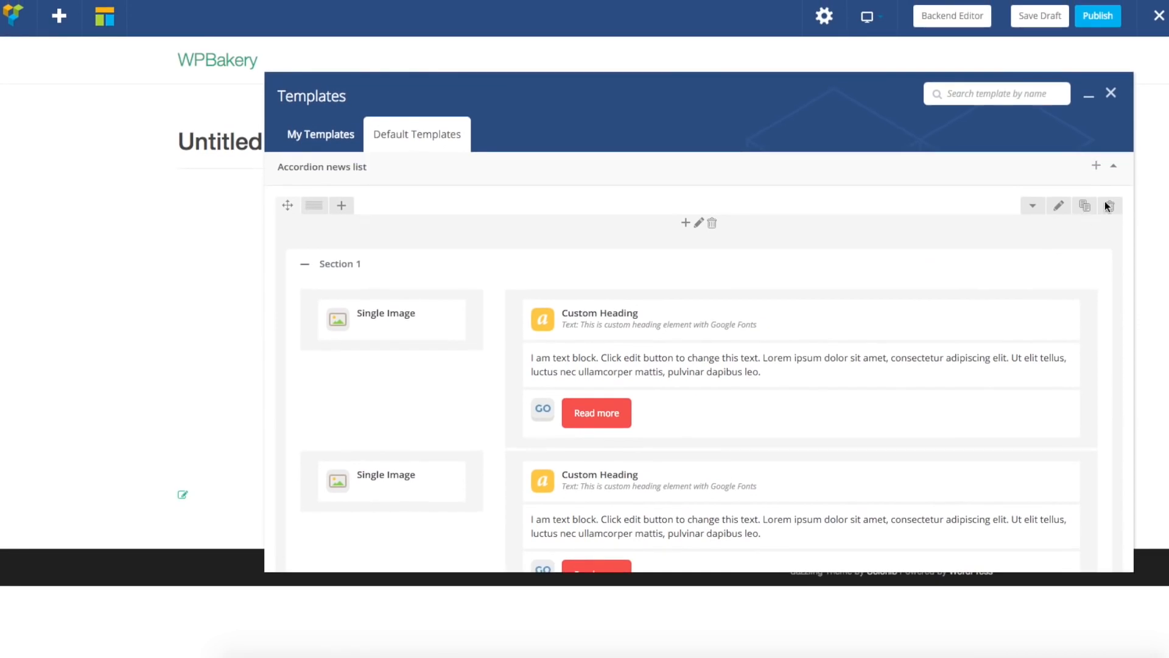
left_click(1113, 171)
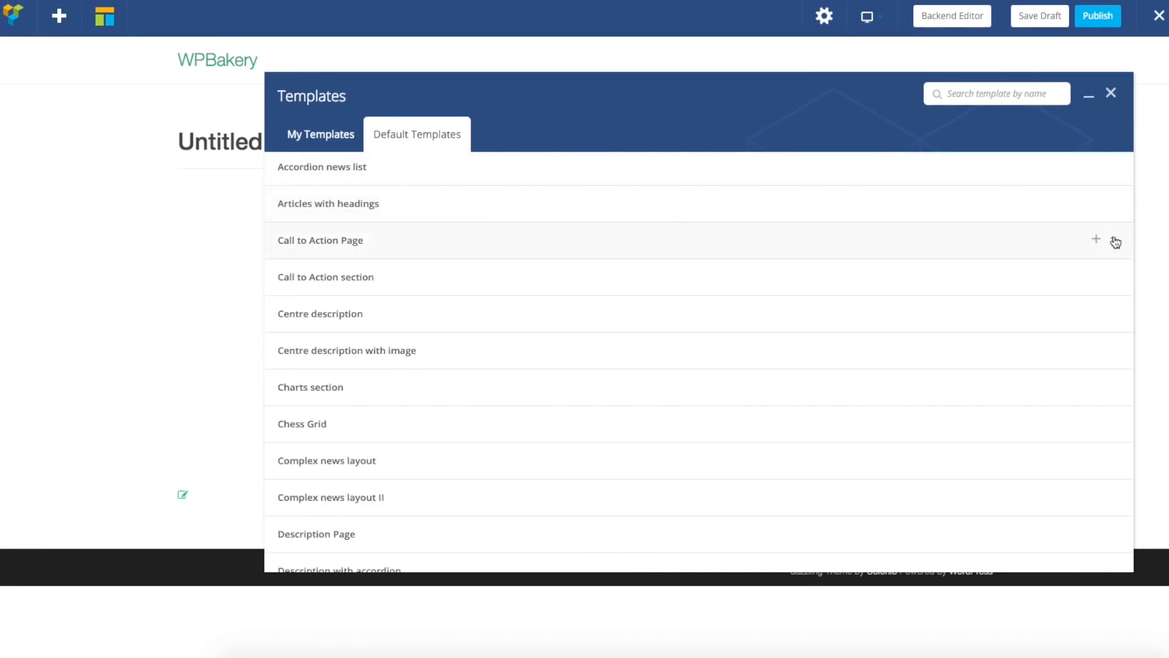
Step: Preview the layout of the "Call to Action Page" default template and collapse the preview
left_click(1114, 241)
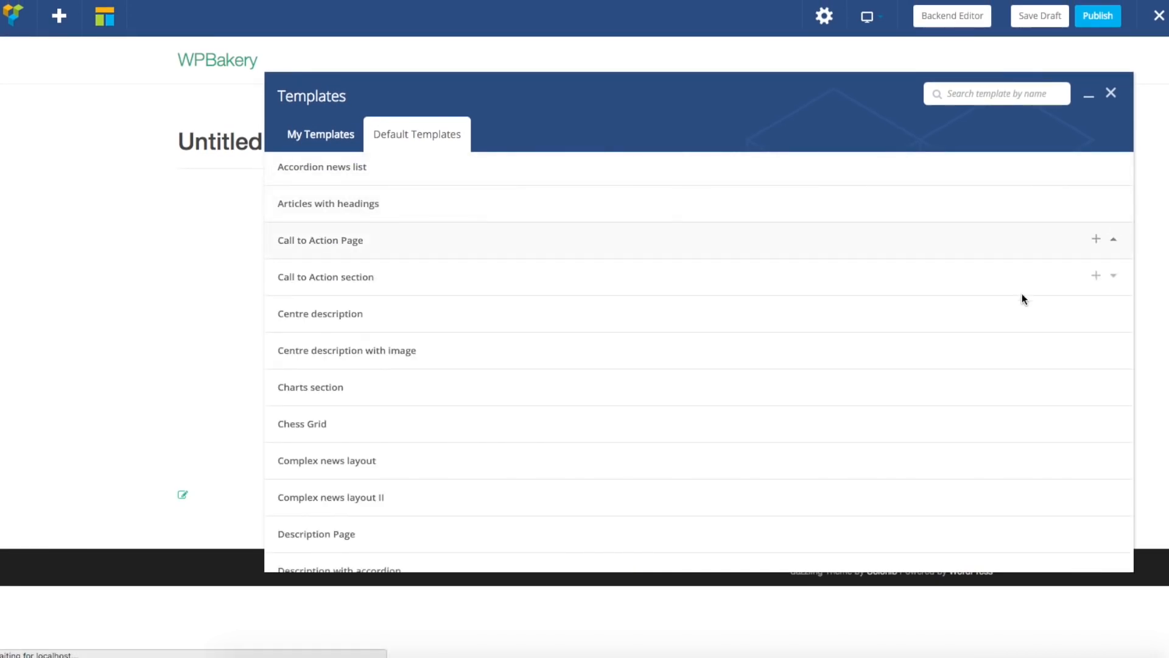
scroll(1003, 305, "down", 5)
scroll(698, 341, "up", 5)
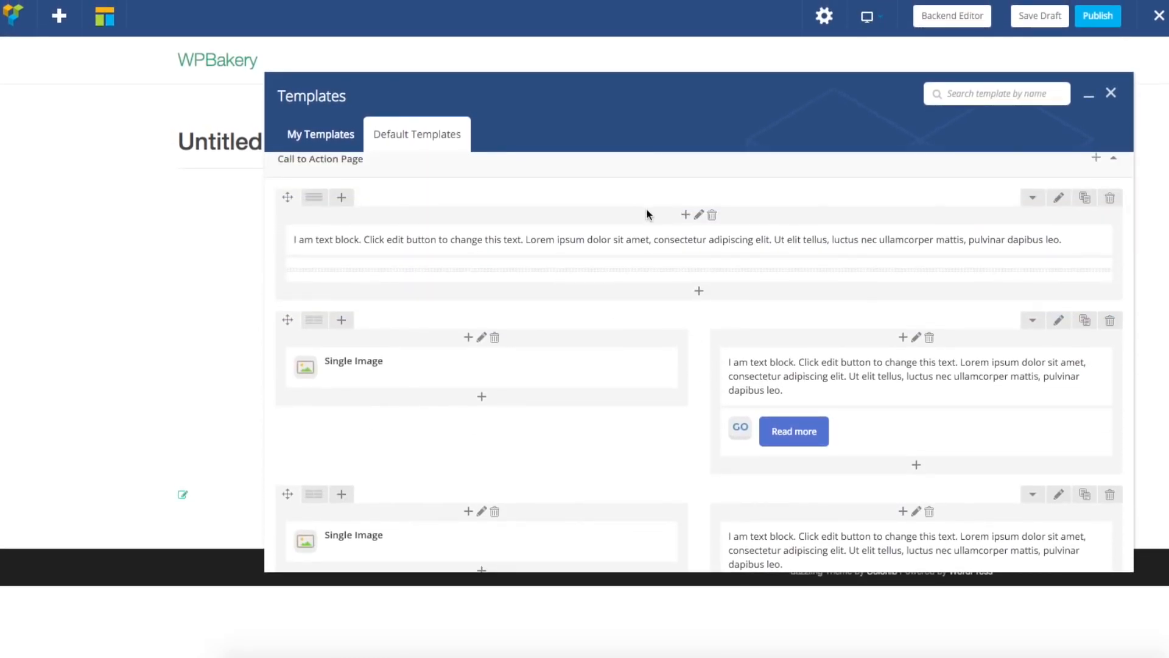
scroll(647, 213, "up", 2)
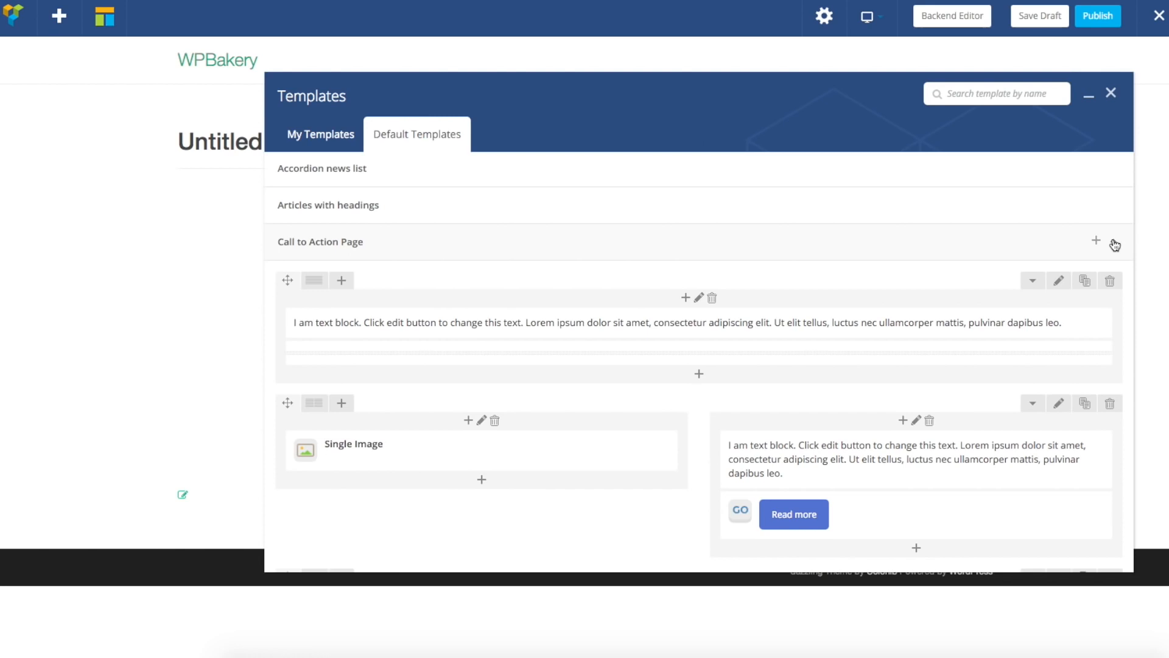
left_click(1115, 244)
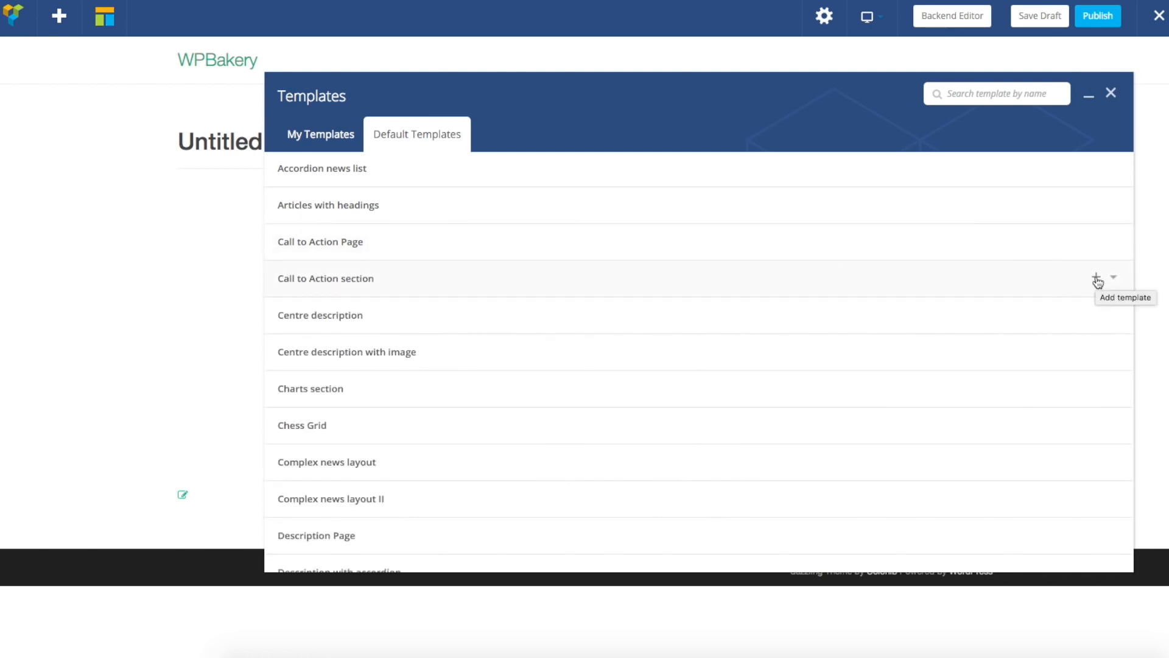
Step: Browse the list of default templates down to the product templates and return to its beginning
scroll(1096, 281, "up", 5)
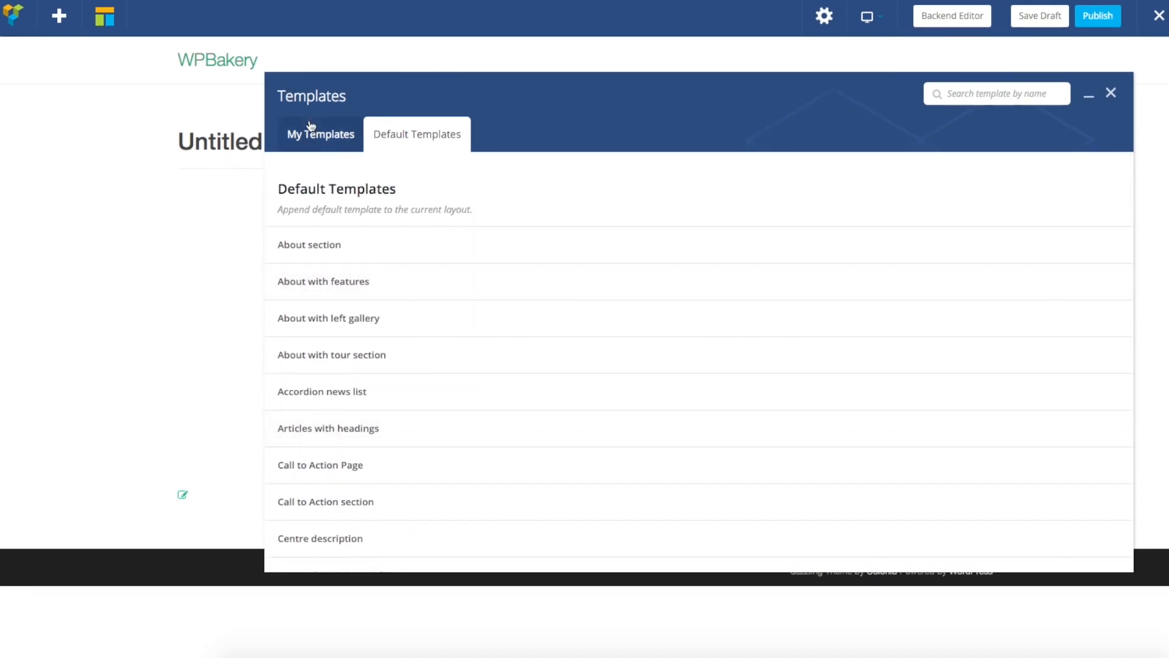
mouse_move(1096, 245)
scroll(777, 265, "down", 15)
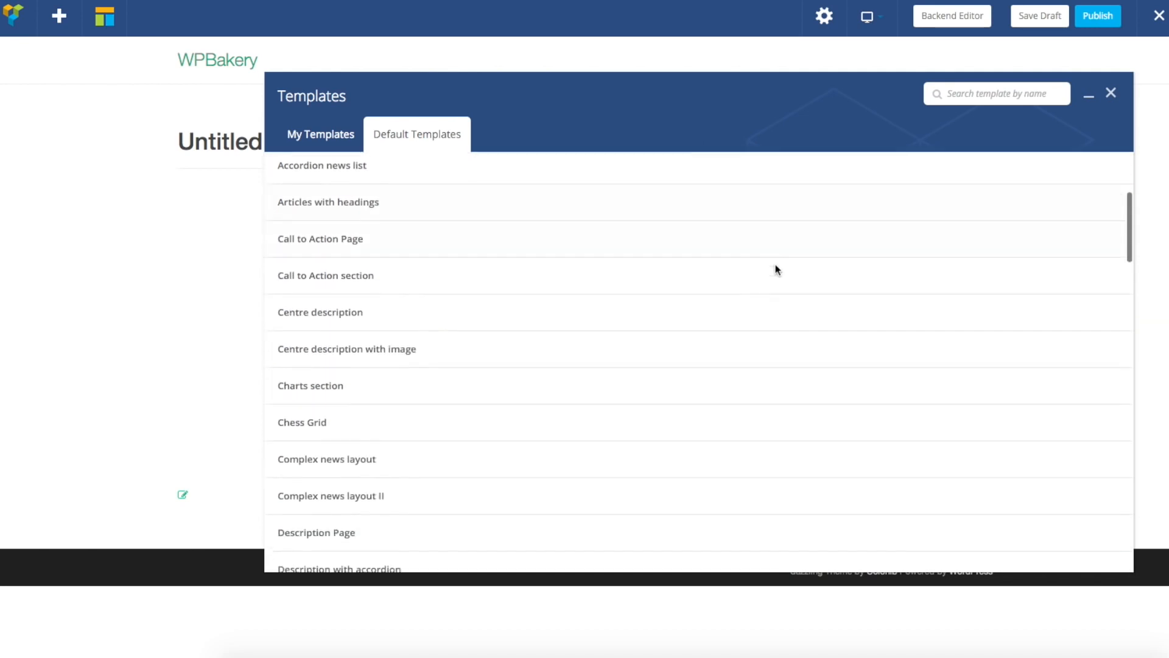
scroll(777, 266, "down", 15)
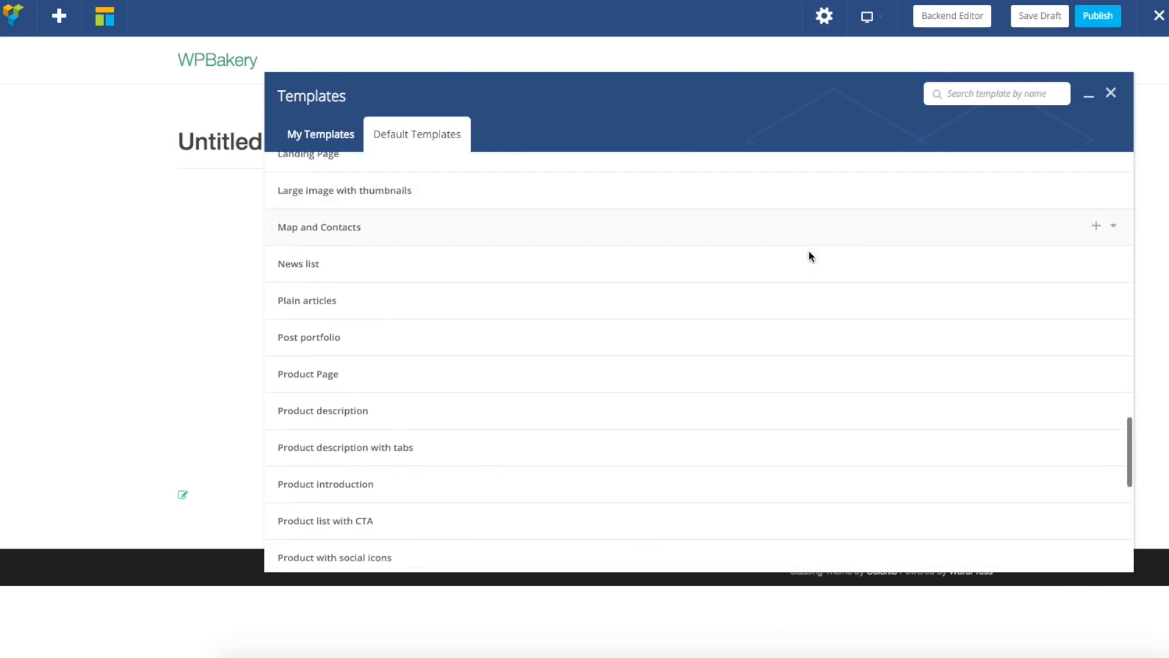
scroll(809, 251, "up", 20)
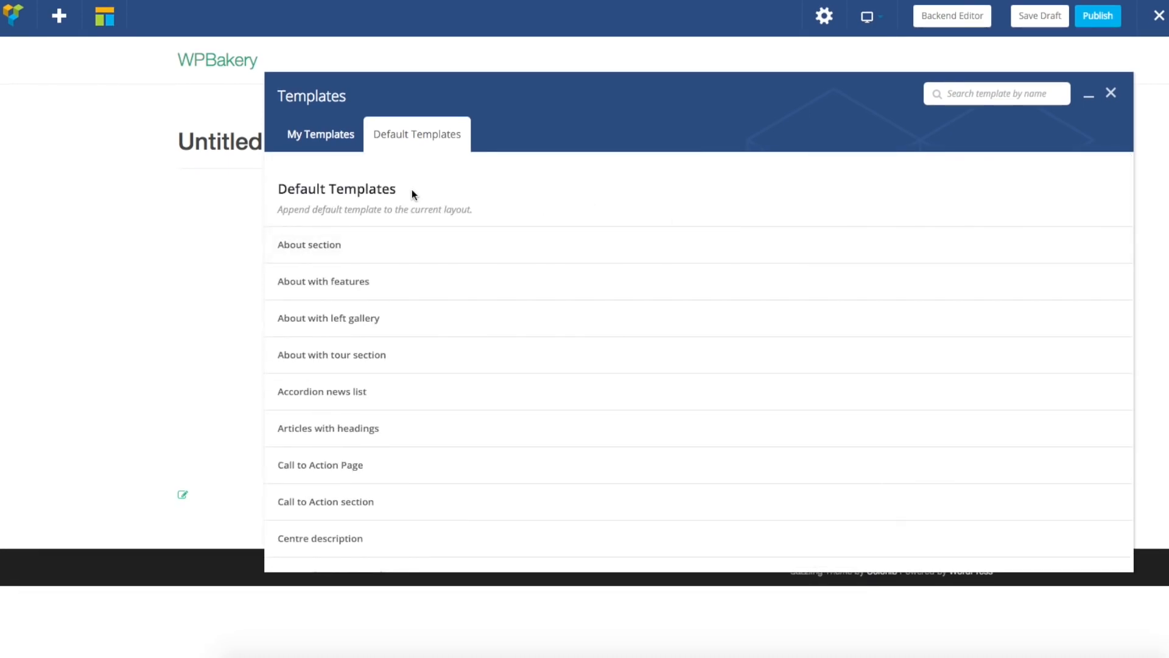
Step: In the saved templates, enter "MyName" as the name for the current layout and close the template library without saving
left_click(301, 137)
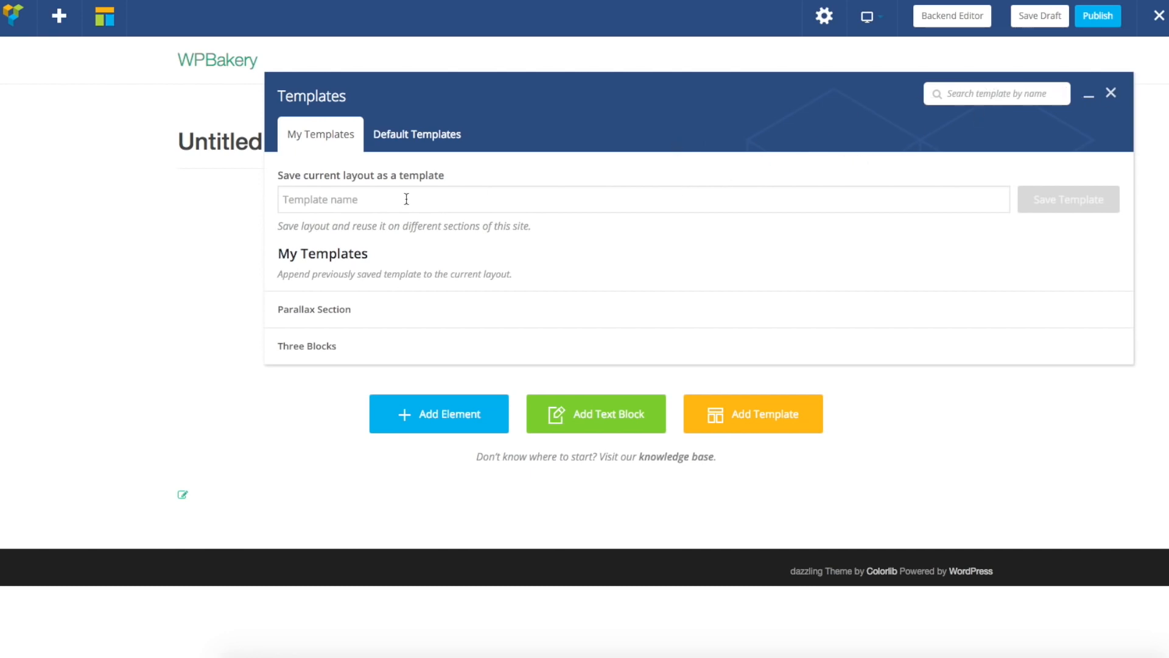
left_click(327, 201)
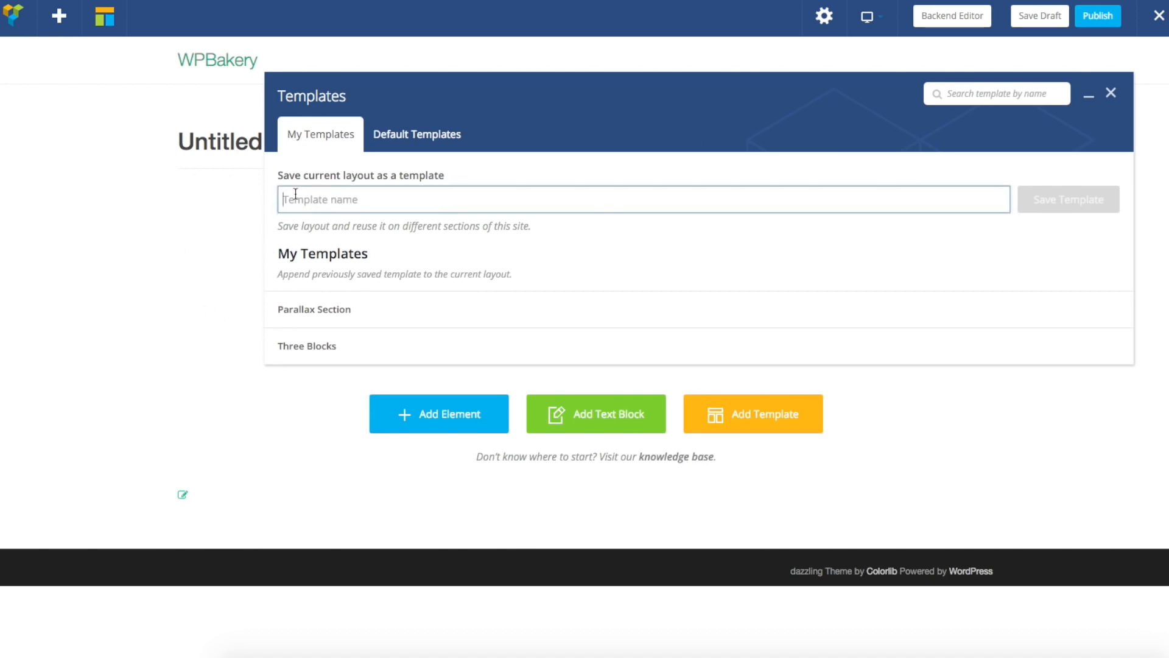
type("MyName")
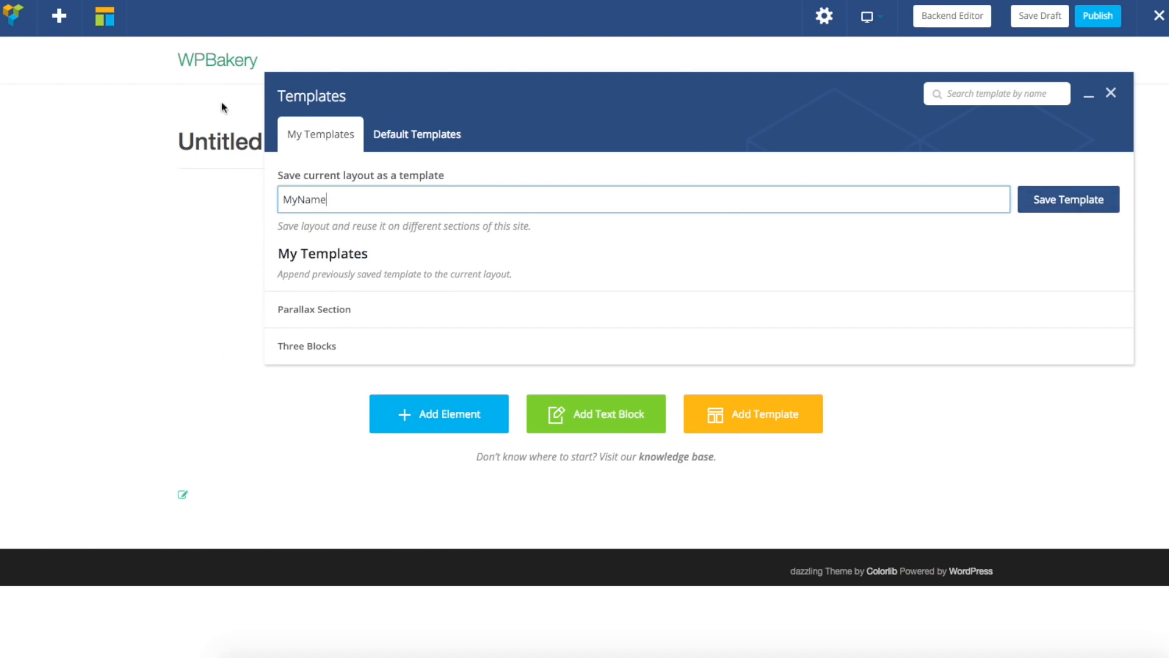
left_click(1111, 95)
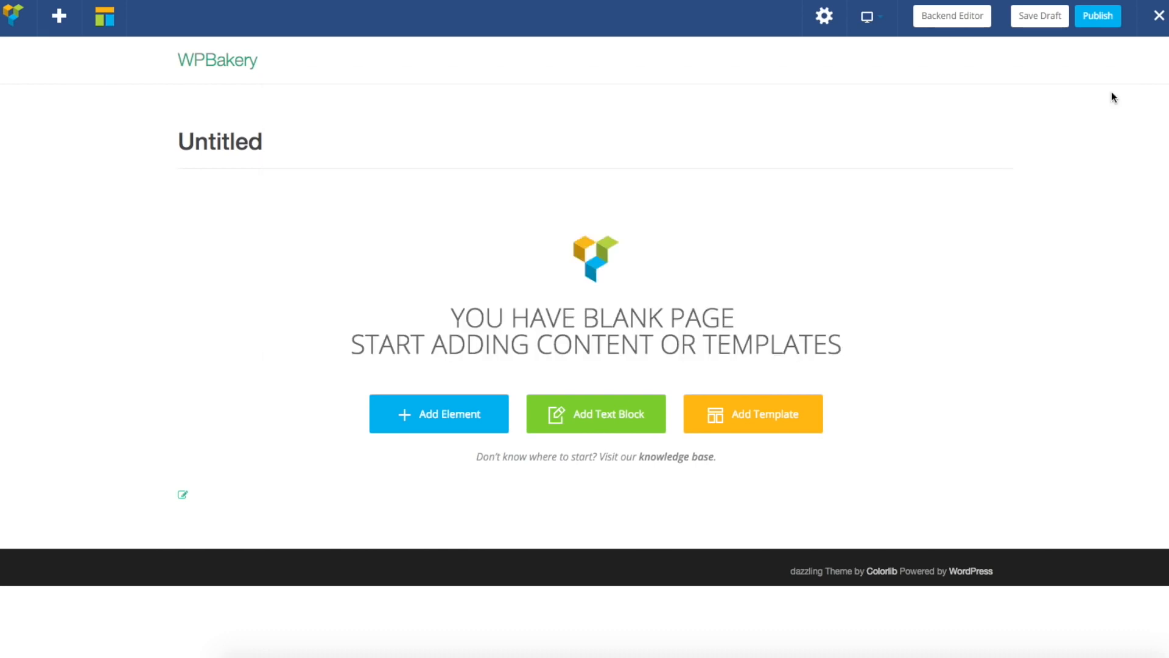
Step: Set the page title to "My Page" in the page settings, save the change and close the settings
left_click(827, 21)
left_click_drag(602, 101, 902, 88)
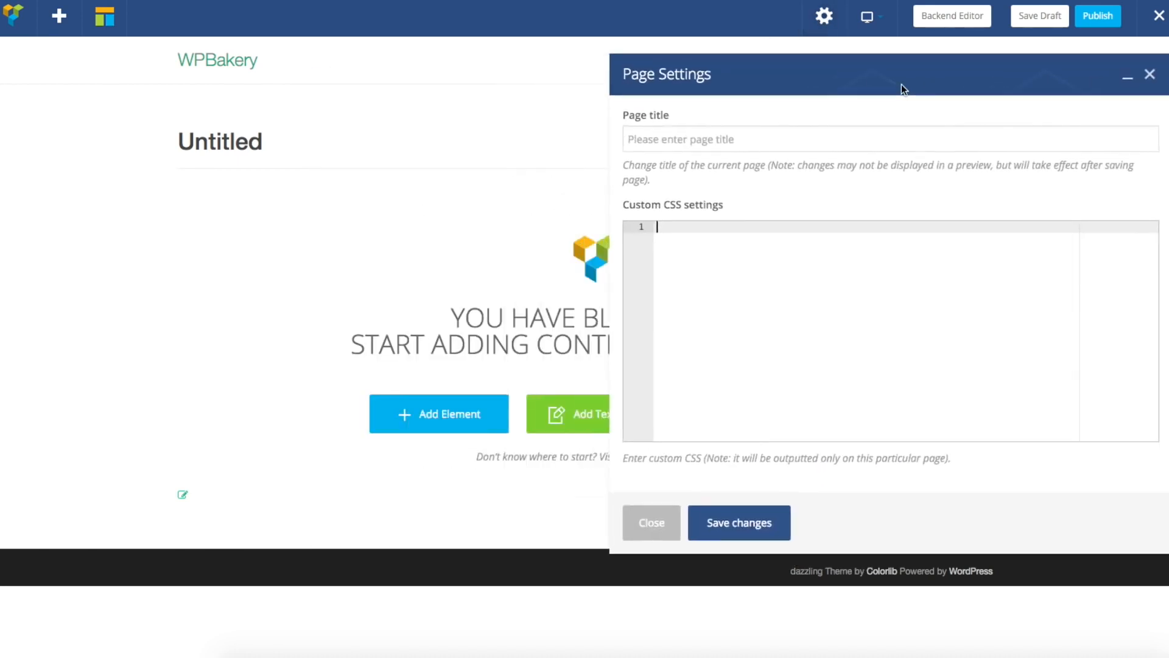
left_click(692, 143)
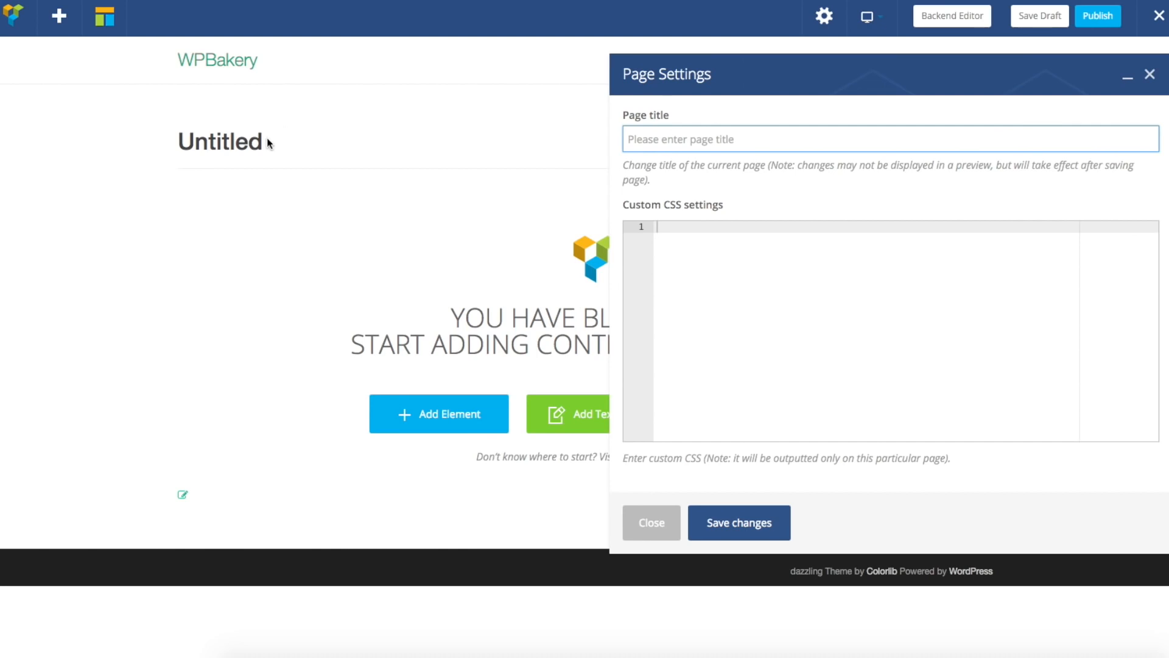
type("My Nam")
key("BackSpace")
key("BackSpace")
type("Page")
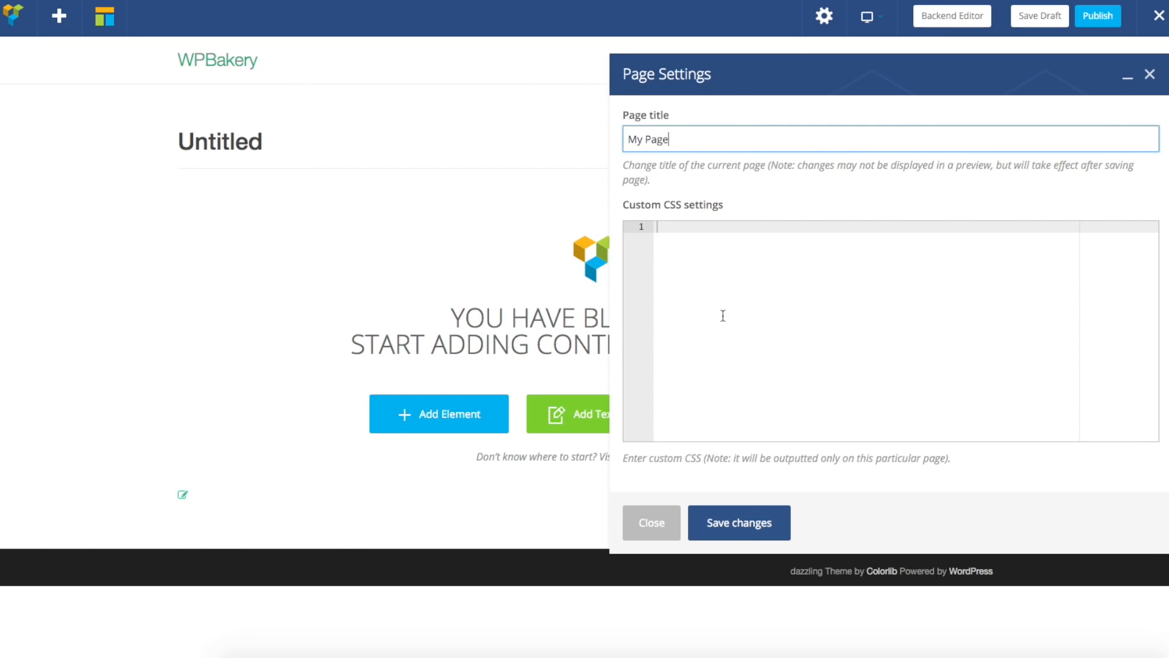
left_click(752, 524)
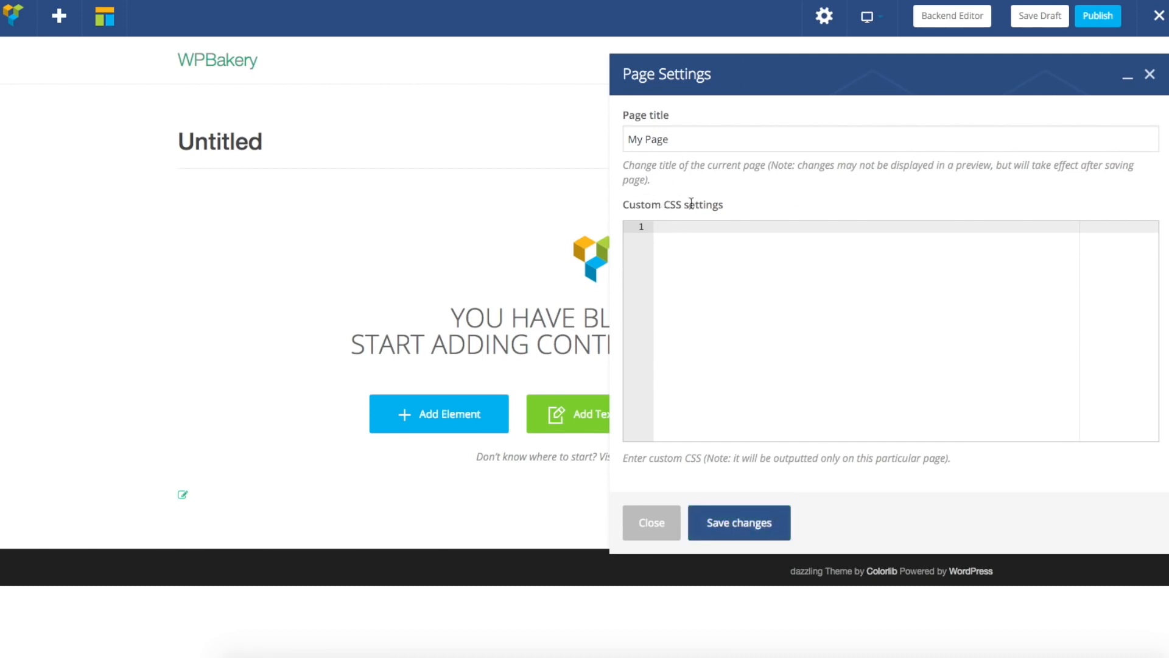
left_click_drag(859, 78, 664, 48)
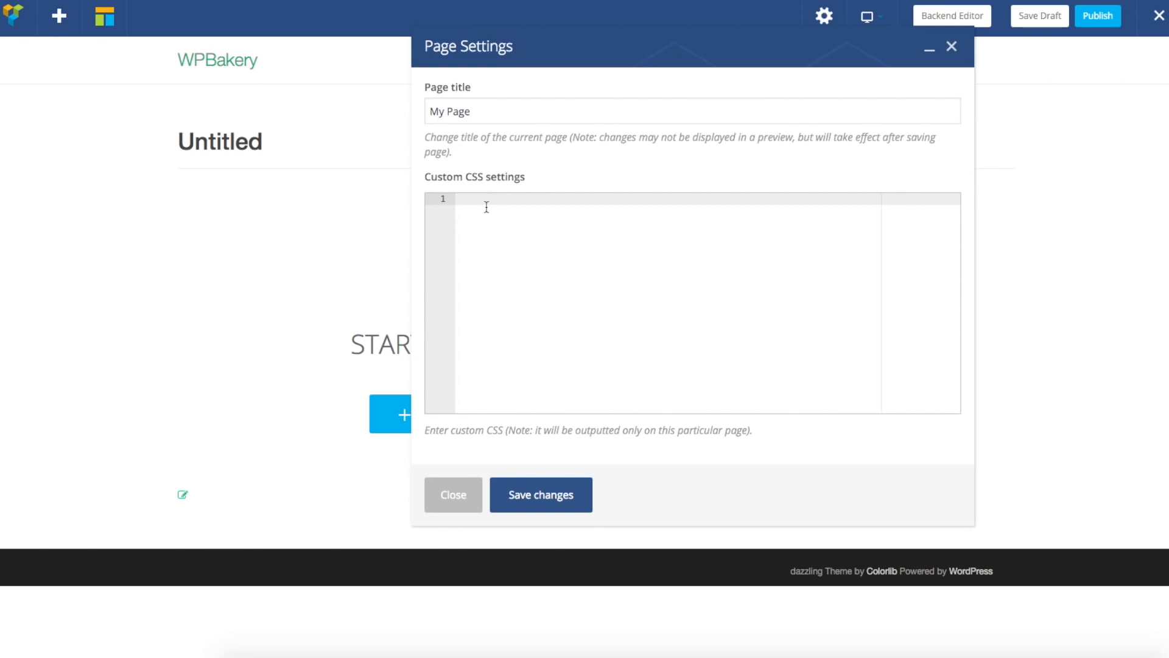
left_click(457, 500)
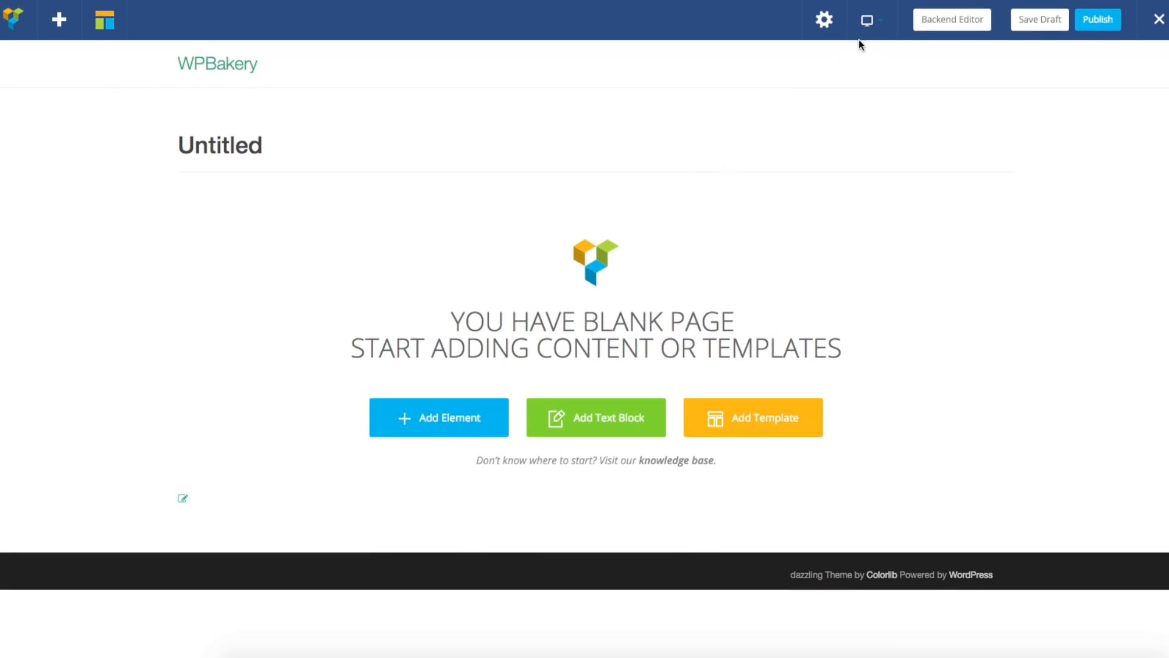
Step: Preview the page in tablet portrait, phone landscape and phone portrait sizes, and return to the desktop view
mouse_move(856, 23)
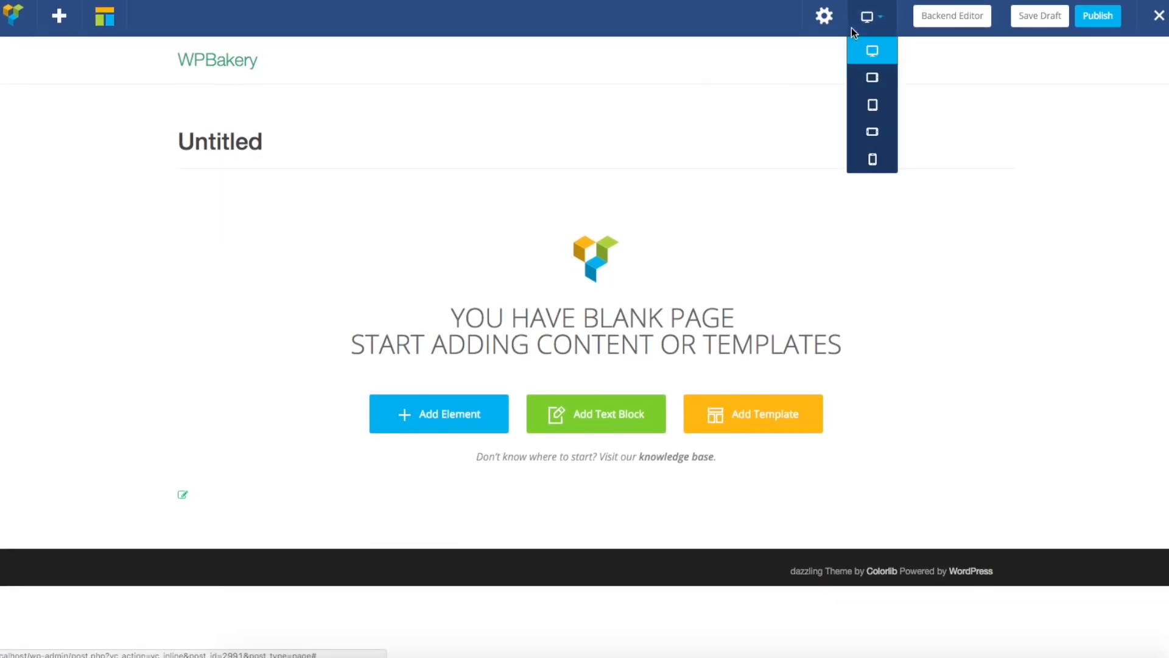
left_click(874, 106)
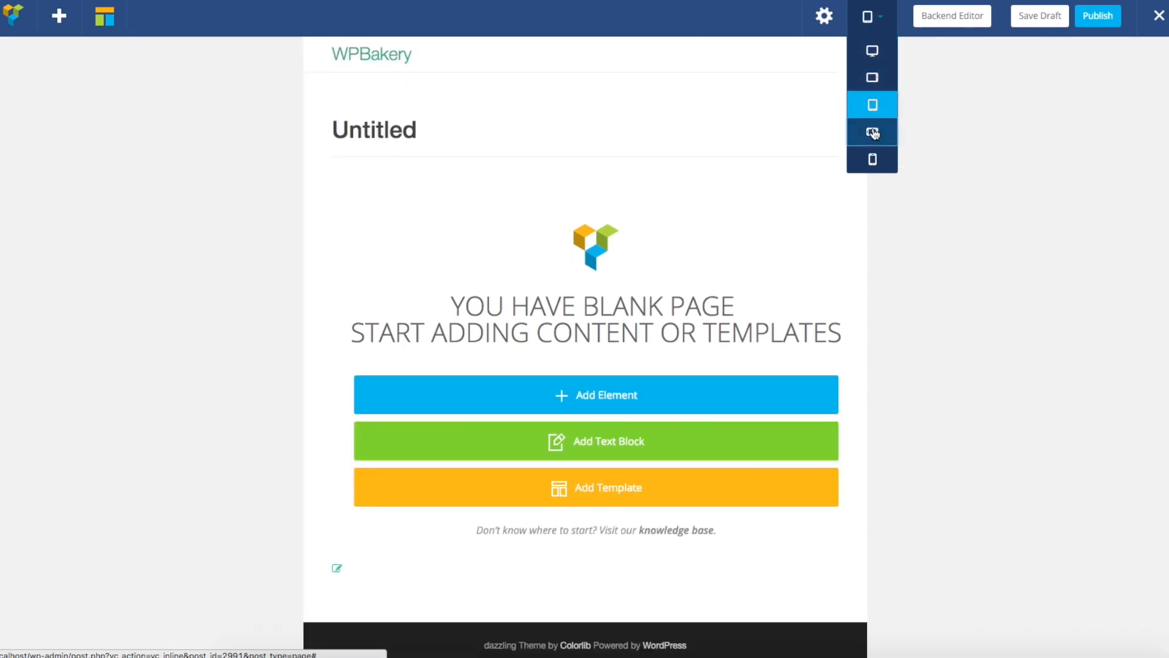
left_click(874, 132)
left_click(875, 160)
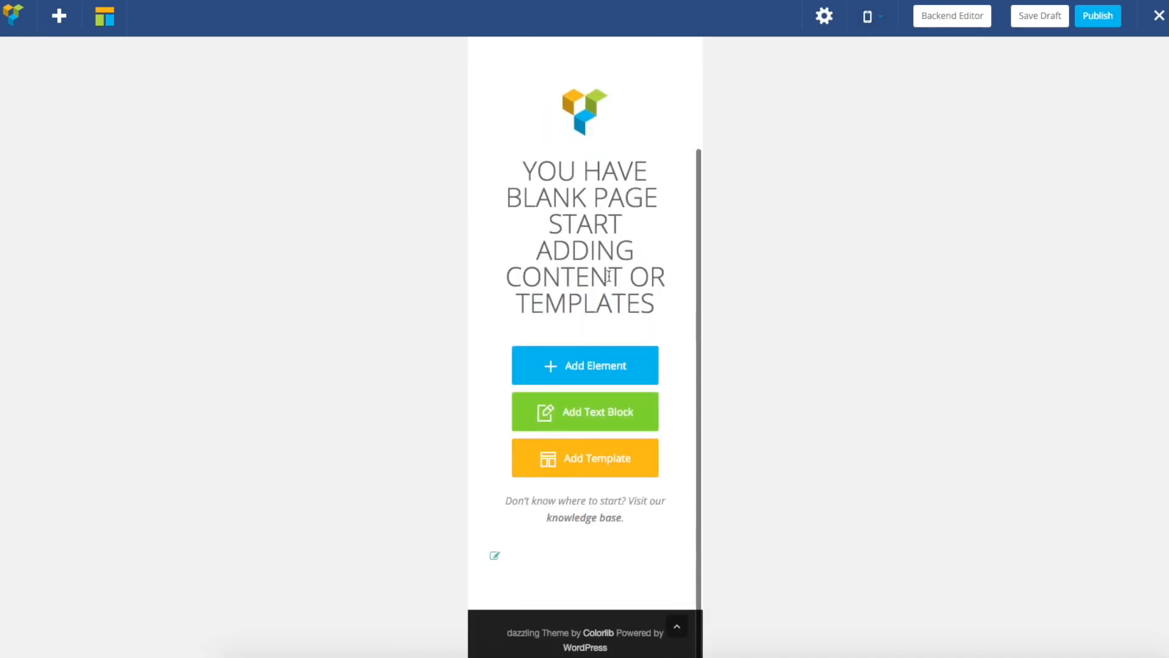
left_click(874, 53)
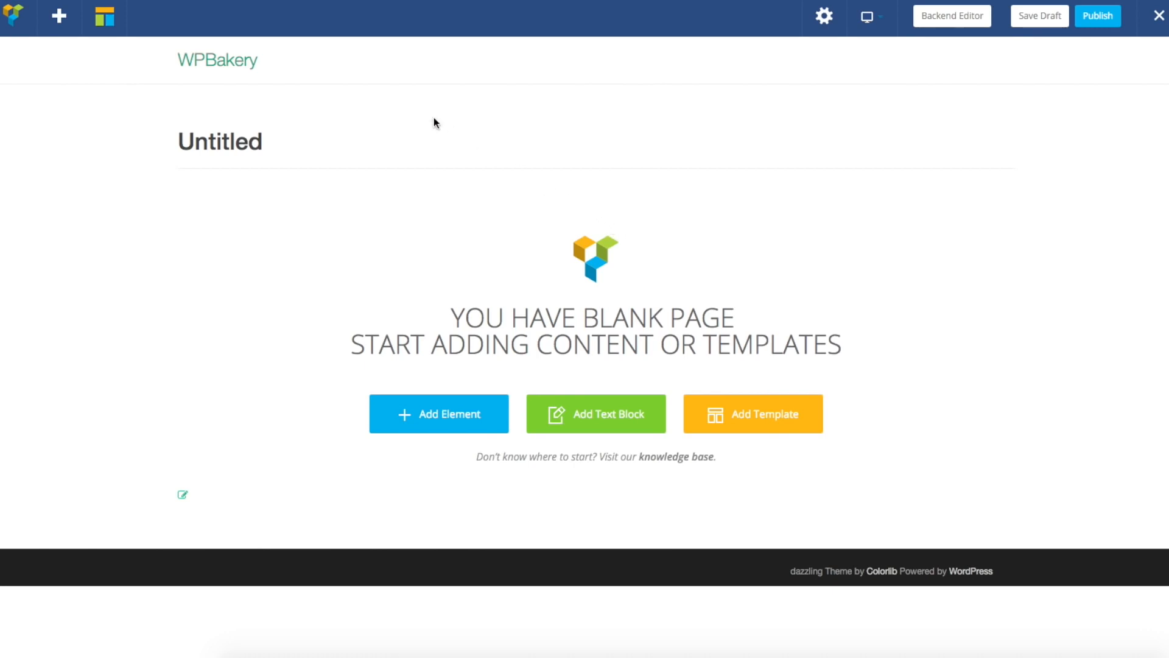
Step: Add a Row element to the blank page
left_click(59, 16)
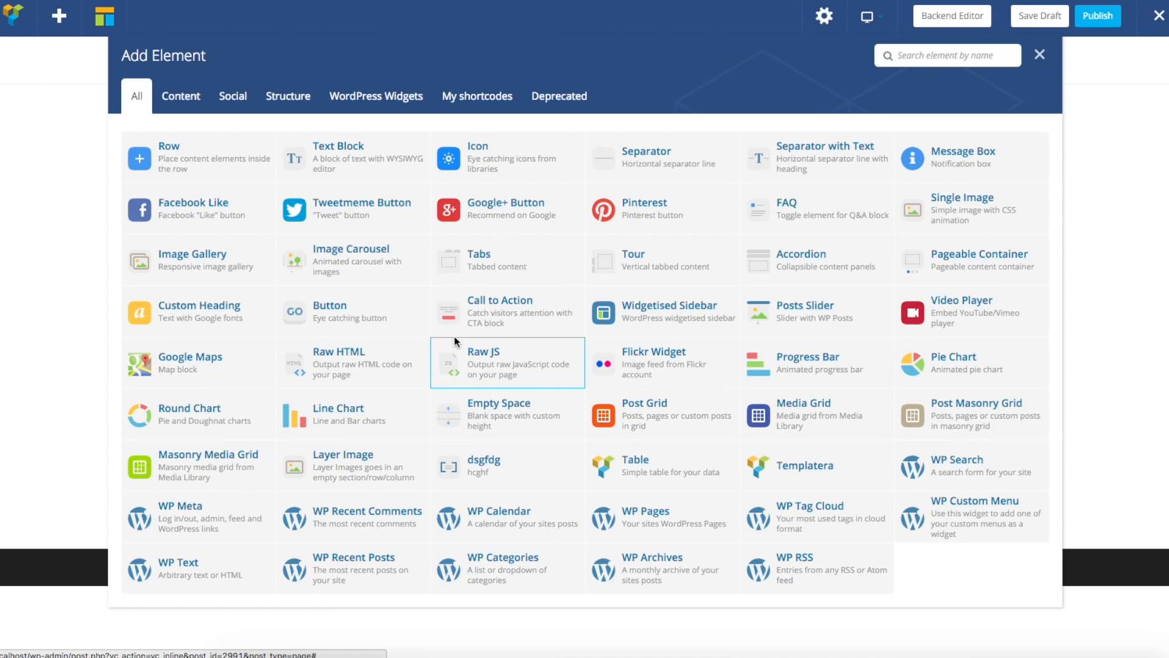
left_click(195, 162)
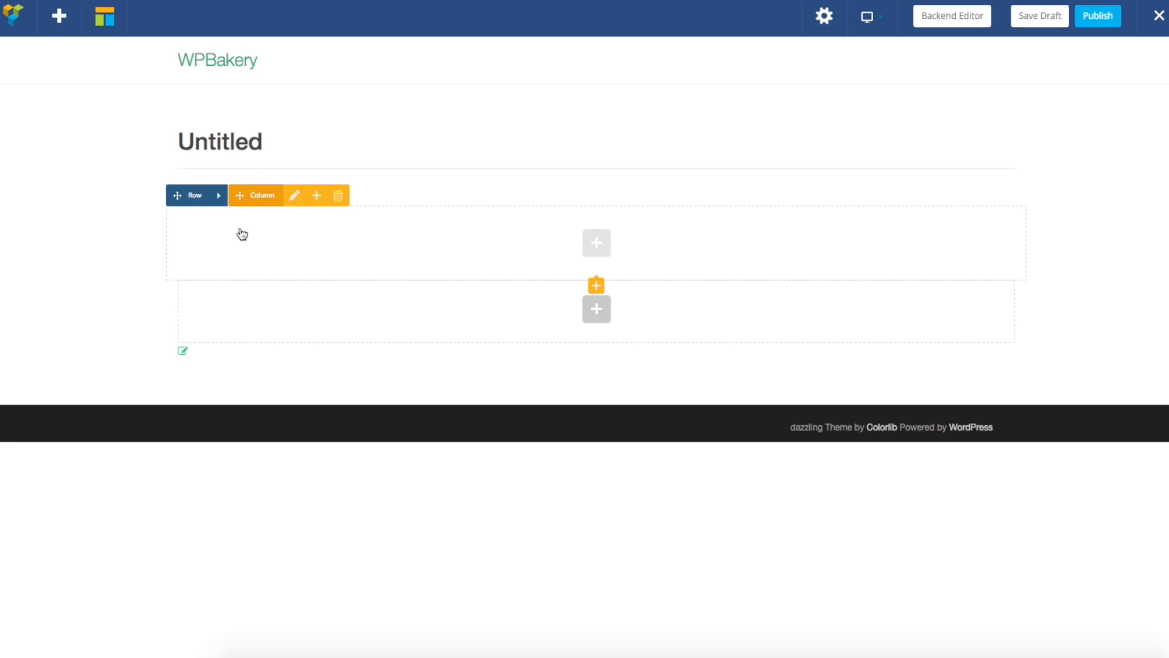
Step: Switch between the row and column controls of the new row and open the row's layout settings
mouse_move(218, 203)
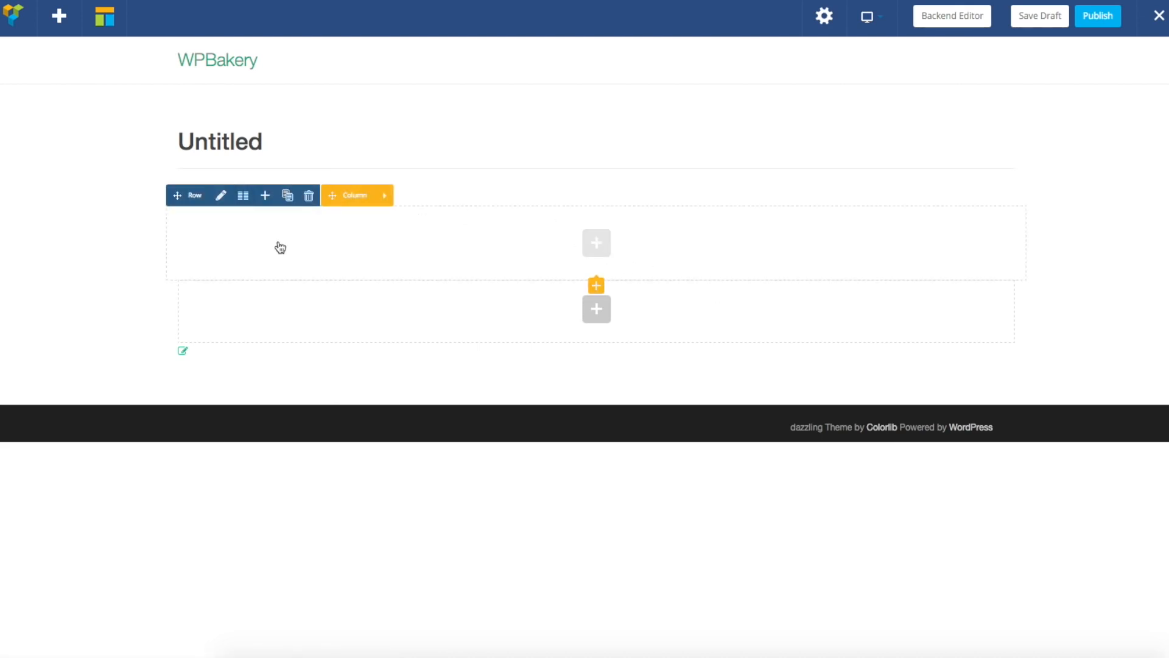
left_click(385, 197)
left_click(220, 198)
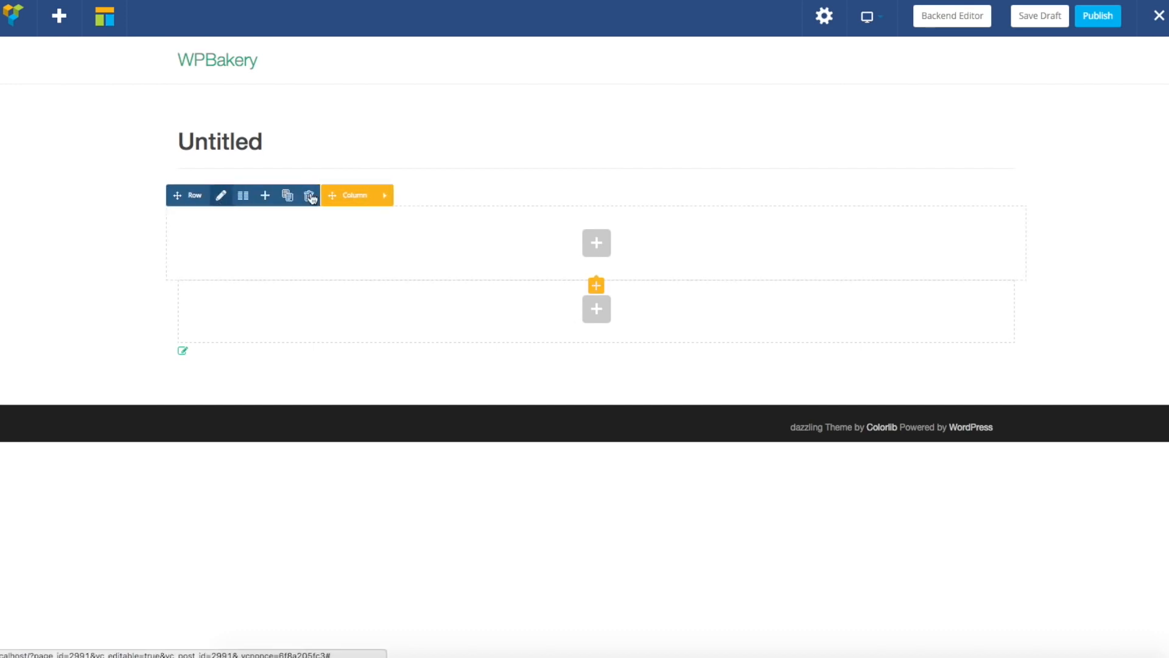
left_click(384, 197)
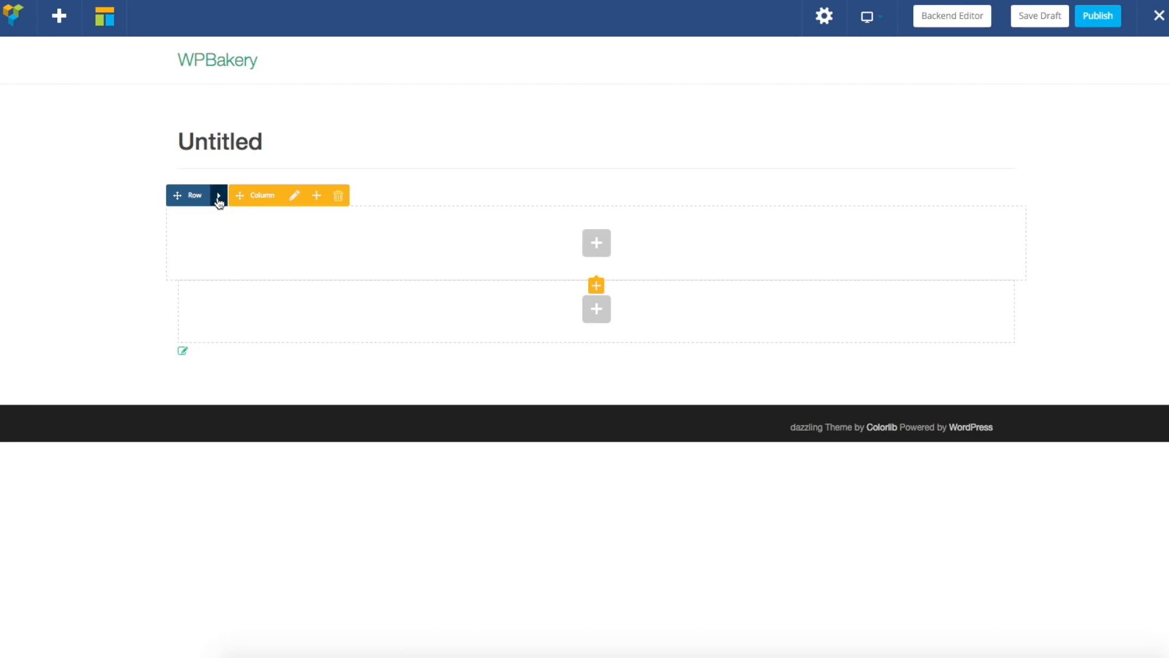
left_click(218, 197)
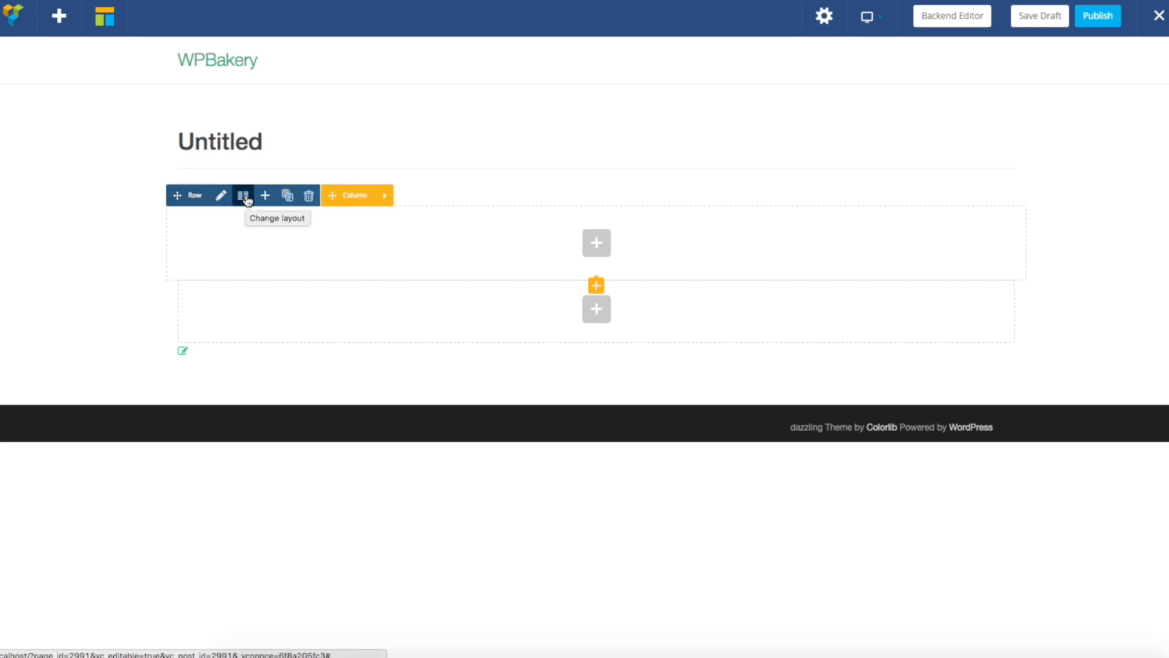
left_click(244, 196)
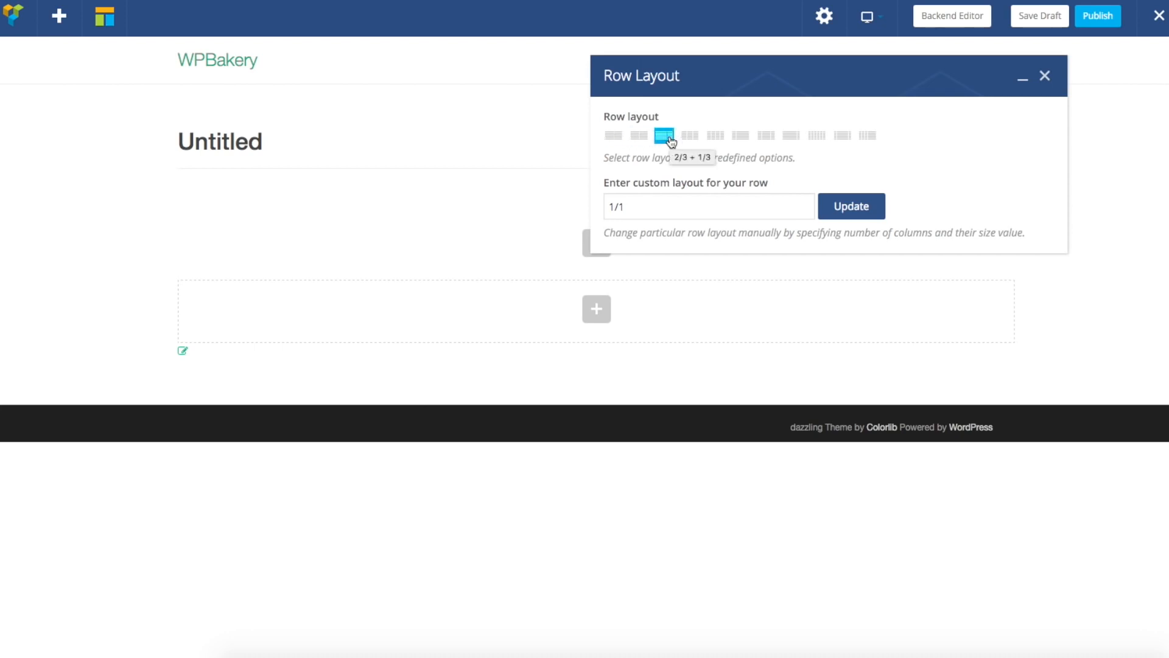
left_click(648, 206)
left_click_drag(648, 207, 590, 204)
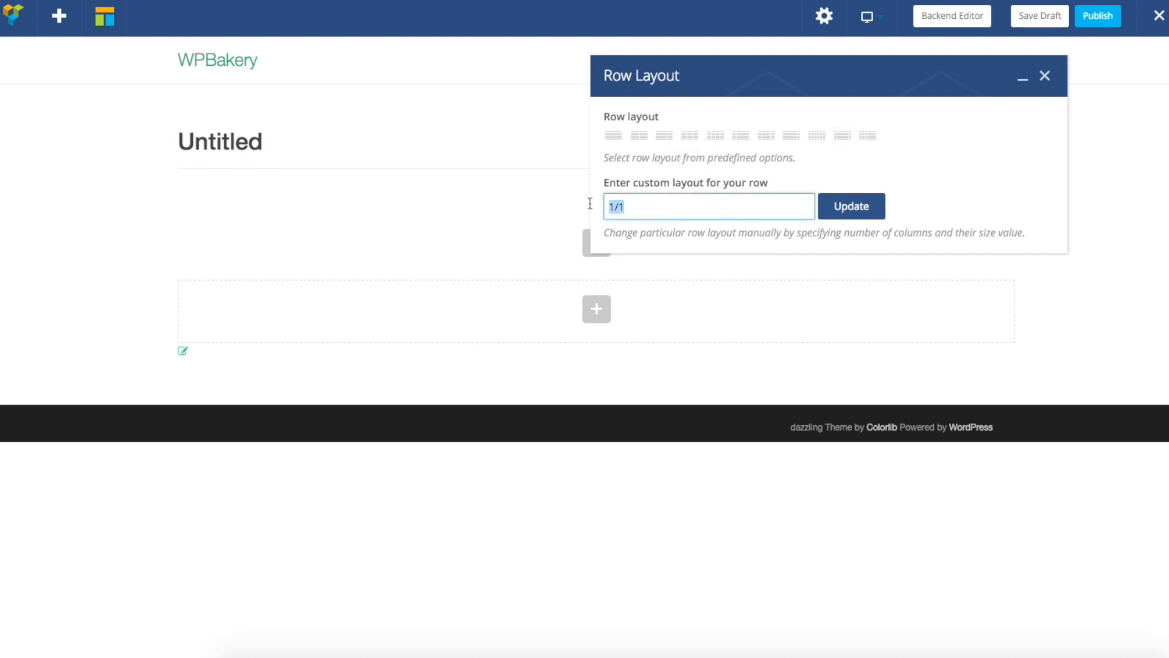
left_click(672, 207)
type("2+ 1")
key("BackSpace")
key("BackSpace")
key("BackSpace")
key("BackSpace")
key("BackSpace")
key("BackSpace")
key("BackSpace")
key("BackSpace")
key("BackSpace")
Step: Set the row layout to three equal columns, 1/3 + 1/3 + 1/3, and close the layout settings
left_click(690, 135)
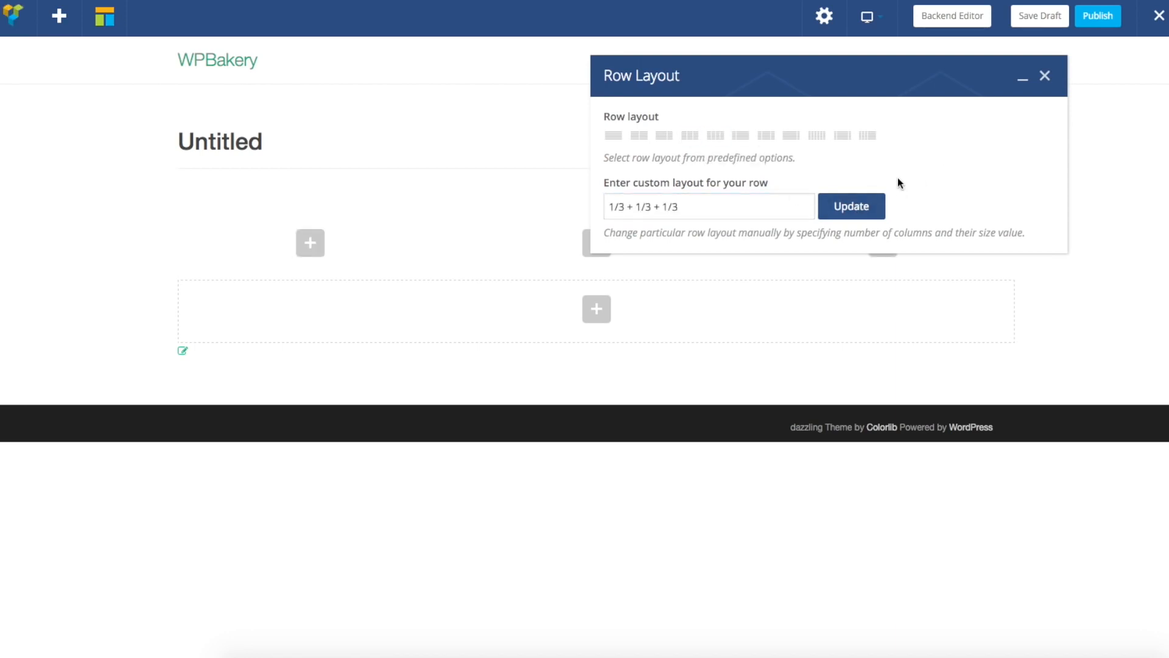
left_click(1046, 76)
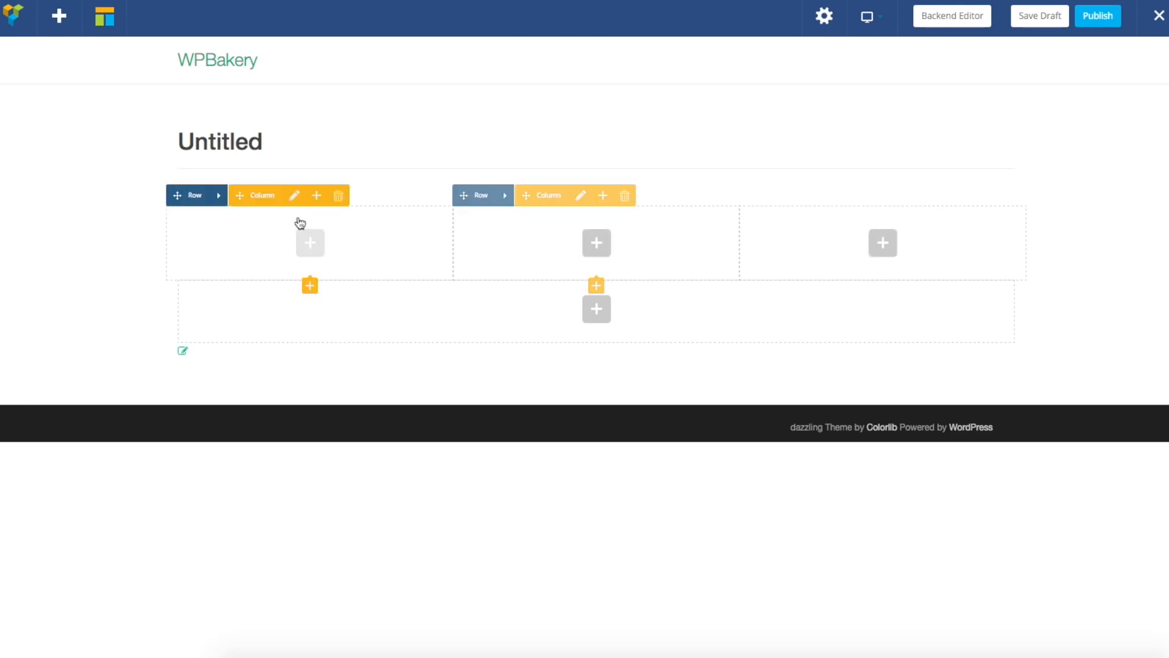
Step: Add a Text Block to the row's first column and move its settings window clear of the text on the page
left_click(316, 251)
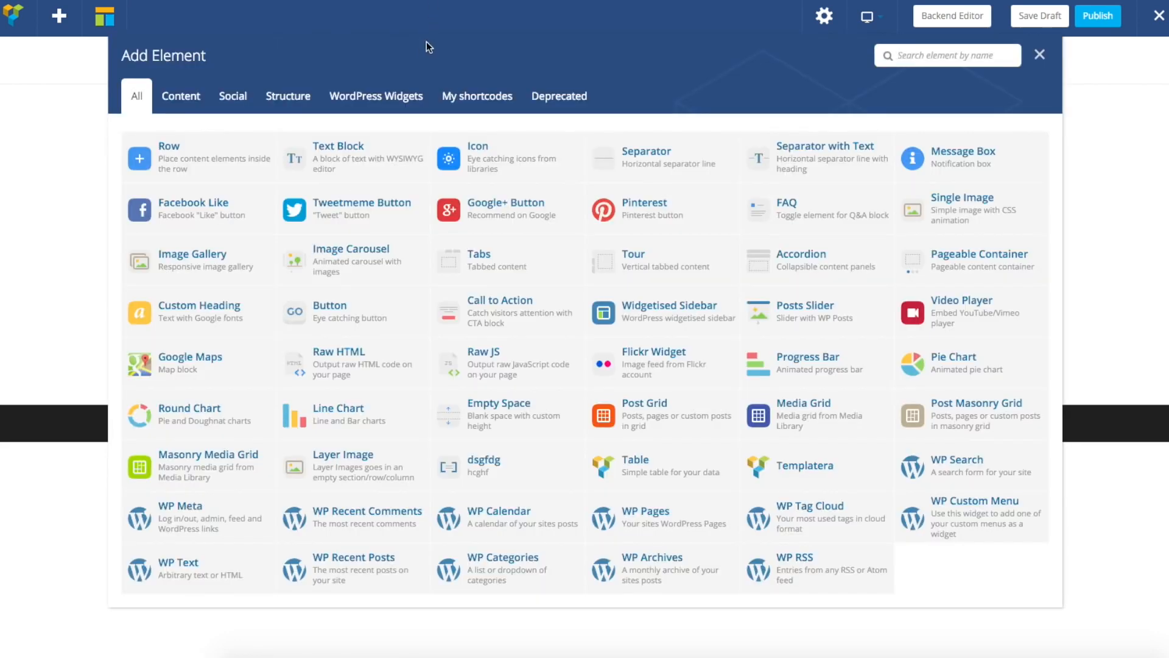
left_click(329, 155)
left_click_drag(339, 81, 761, 104)
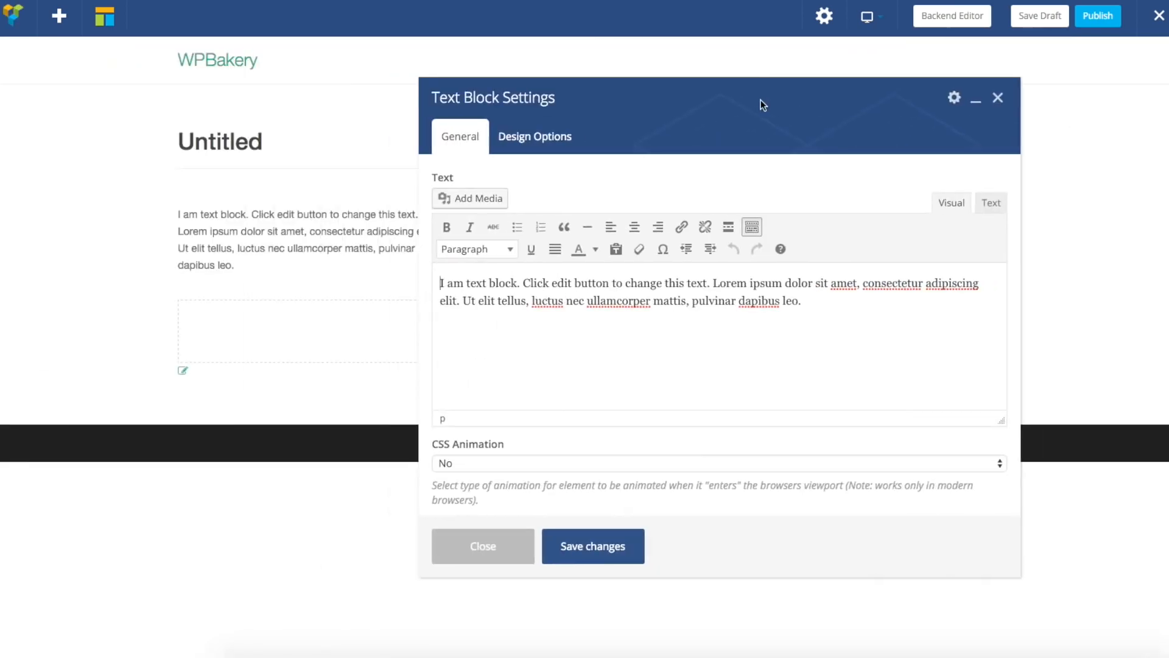
mouse_move(315, 244)
left_click_drag(630, 107, 613, 79)
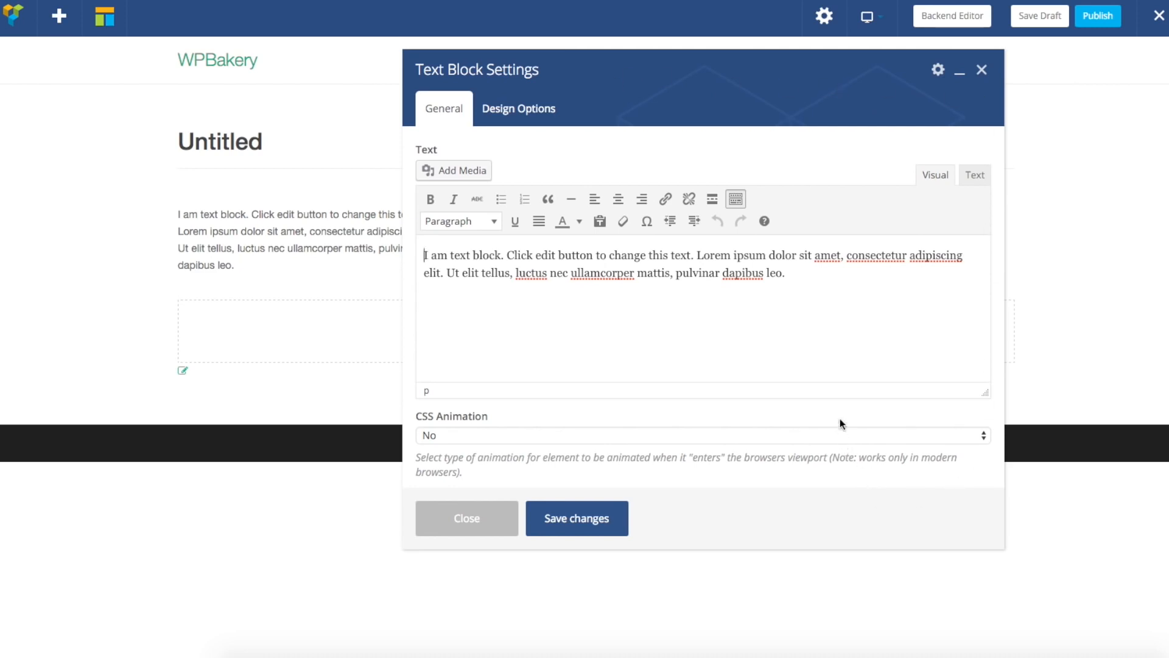
Step: Reposition the Text Block settings window and look over its general options
left_click_drag(747, 86, 839, 102)
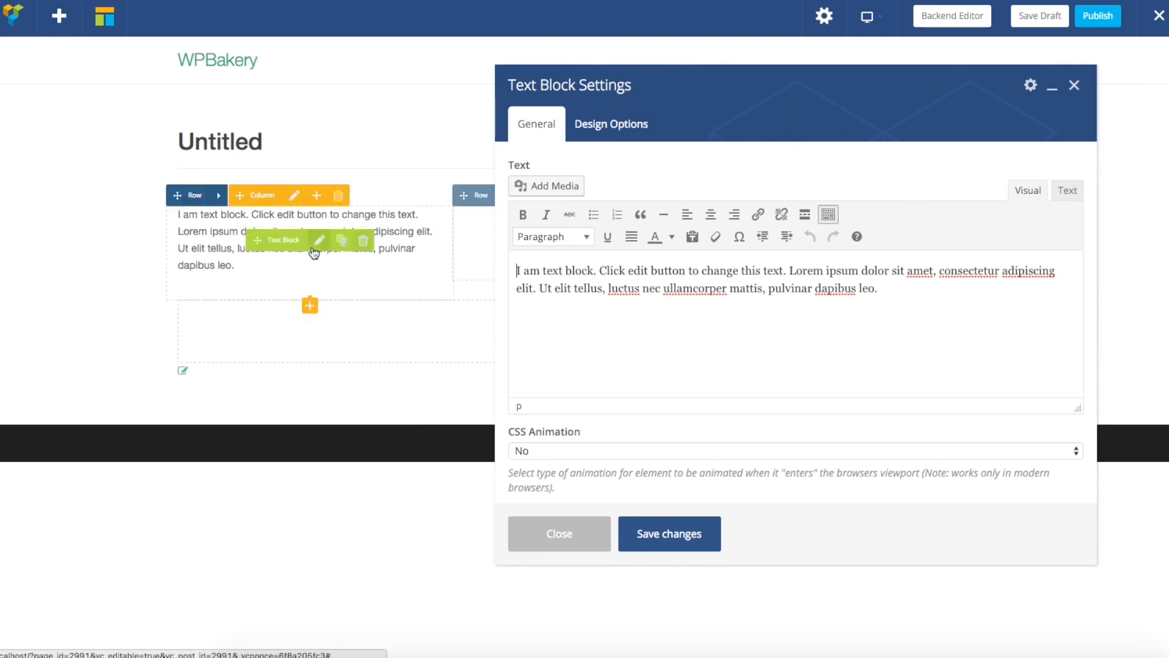
left_click_drag(845, 97, 740, 112)
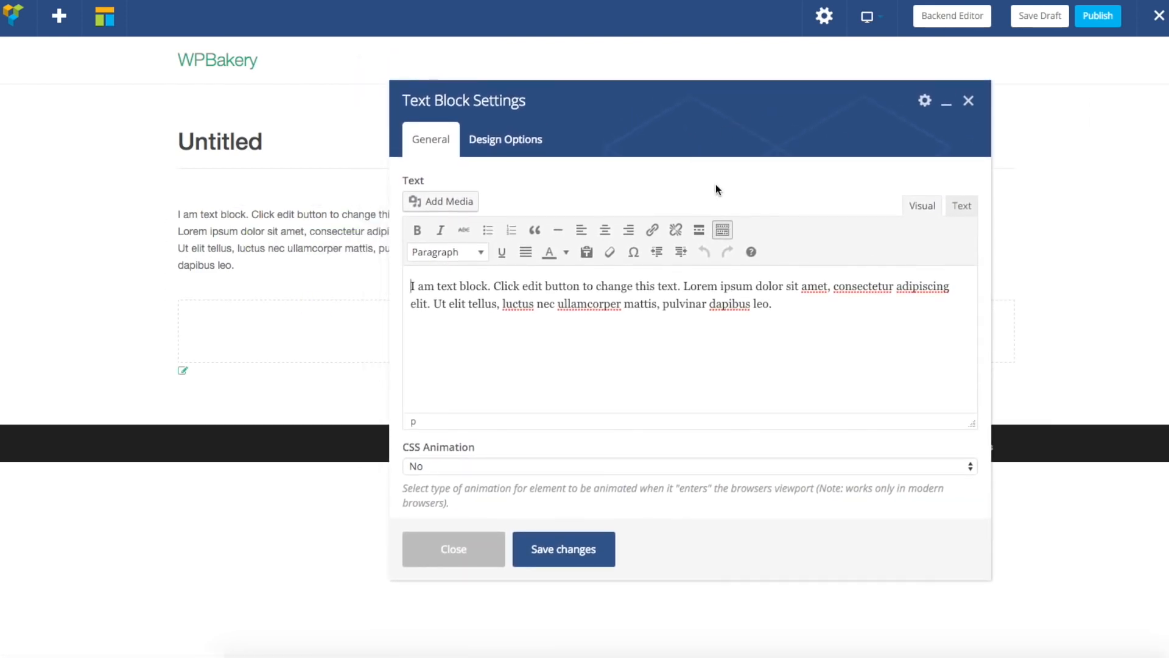
scroll(586, 218, "down", 2)
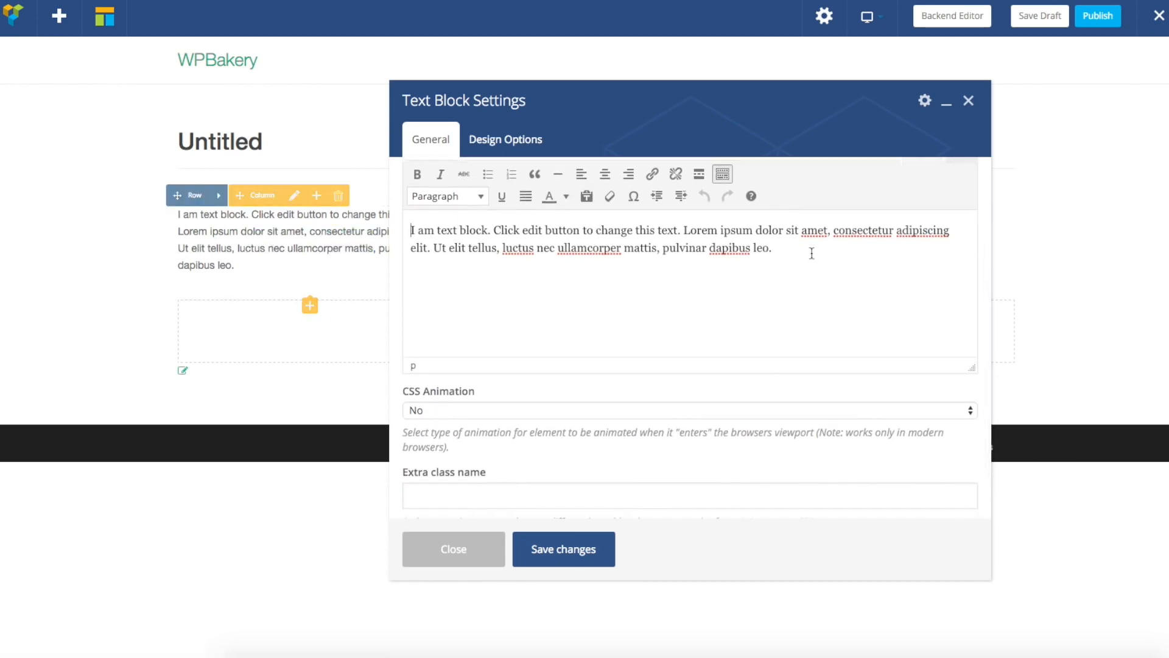
scroll(769, 240, "up", 1)
scroll(768, 239, "up", 1)
scroll(575, 321, "down", 1)
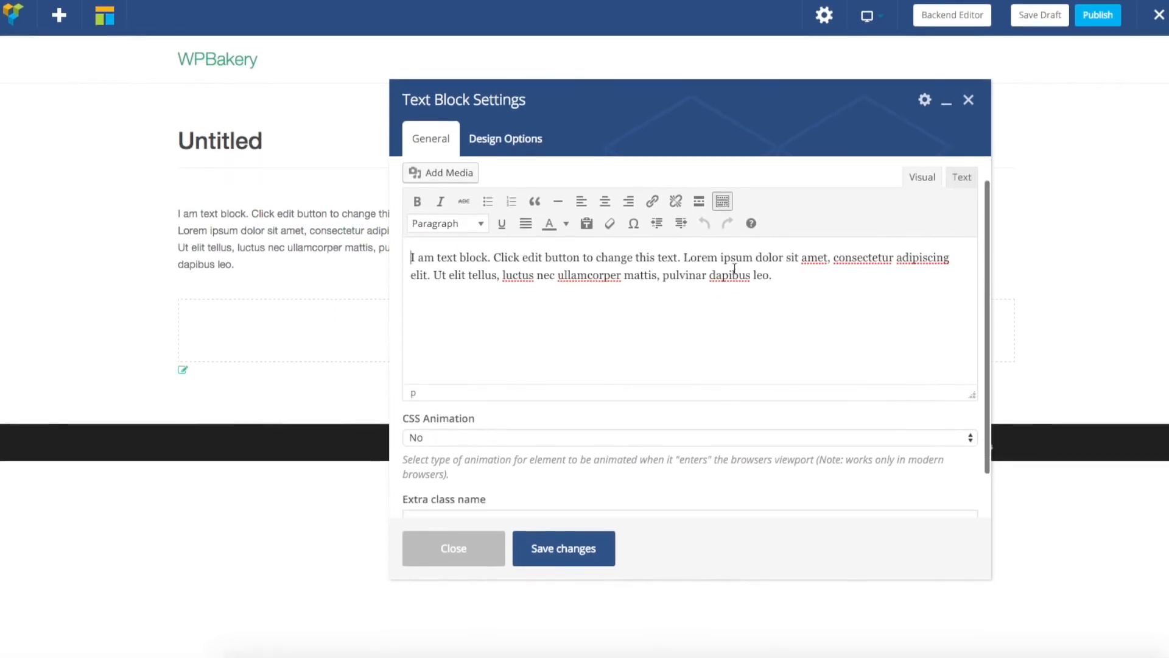
Step: Delete the sentence "I am text block." and split the remaining text into two paragraphs before "Ut elit tellus"
left_click_drag(790, 278, 411, 256)
left_click(483, 256)
key("BackSpace")
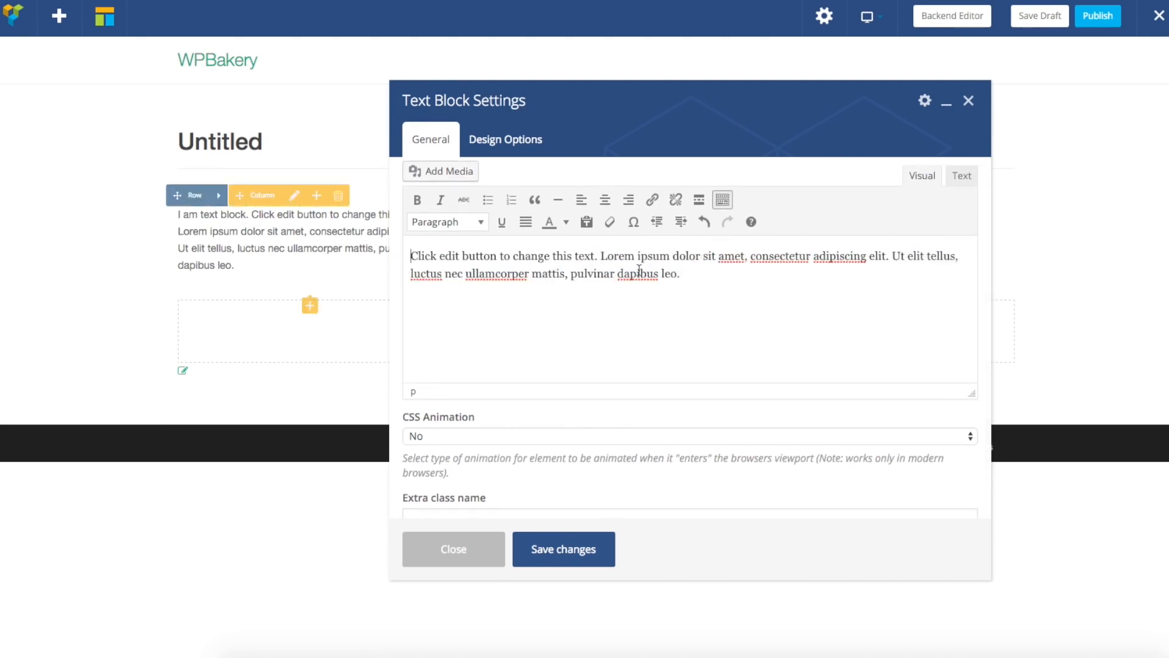
left_click(893, 256)
key("Return")
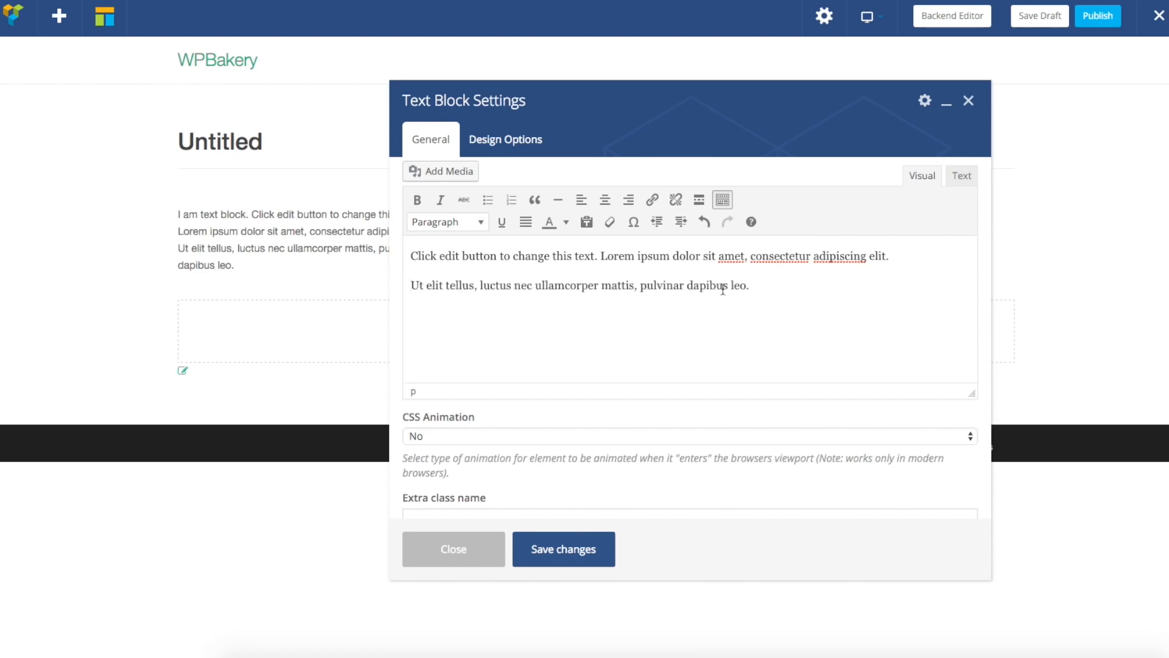
Step: Colour the word "luctus" red in the second paragraph and save the text block changes
left_click_drag(481, 283, 515, 285)
left_click(568, 222)
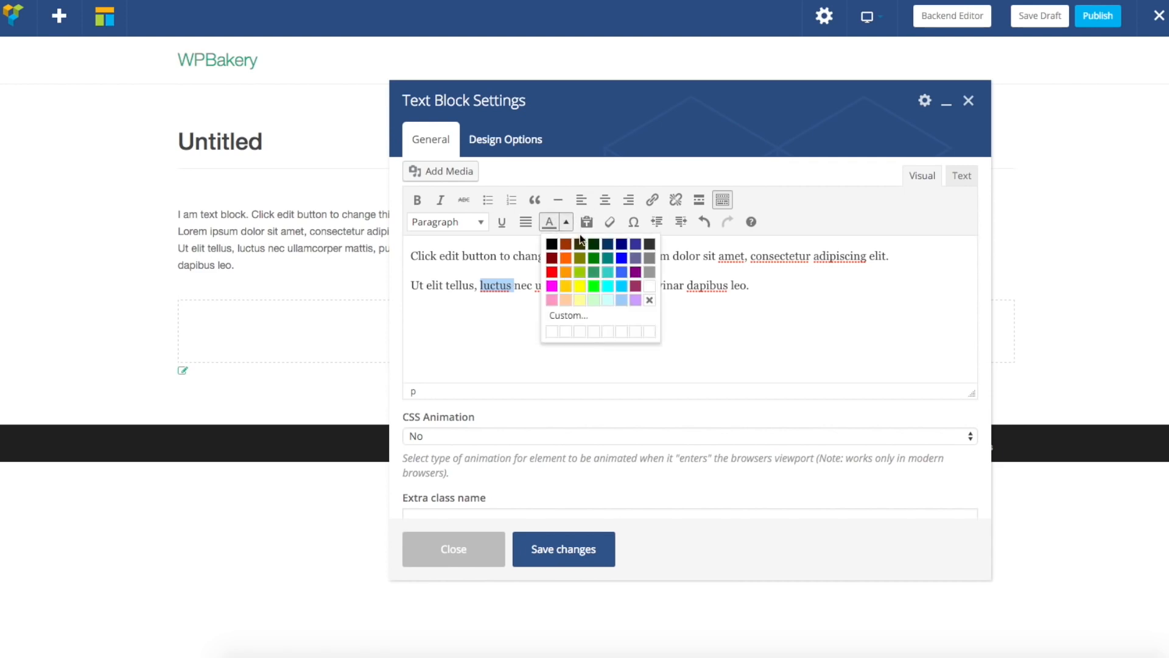
left_click(551, 271)
left_click(797, 293)
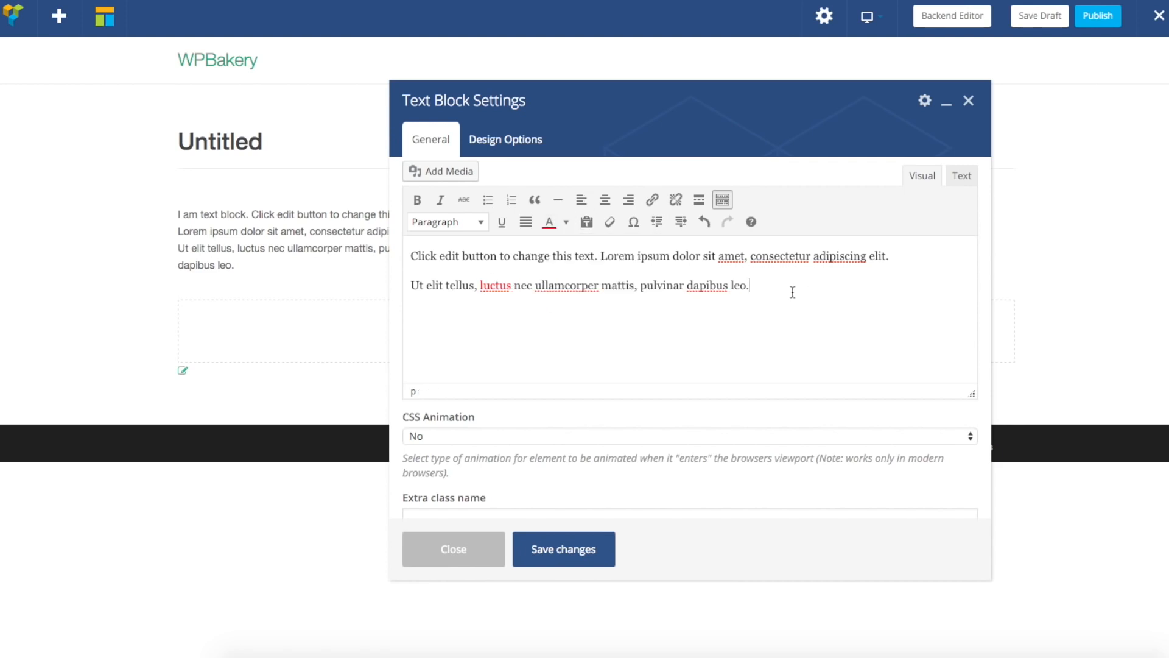
left_click(564, 549)
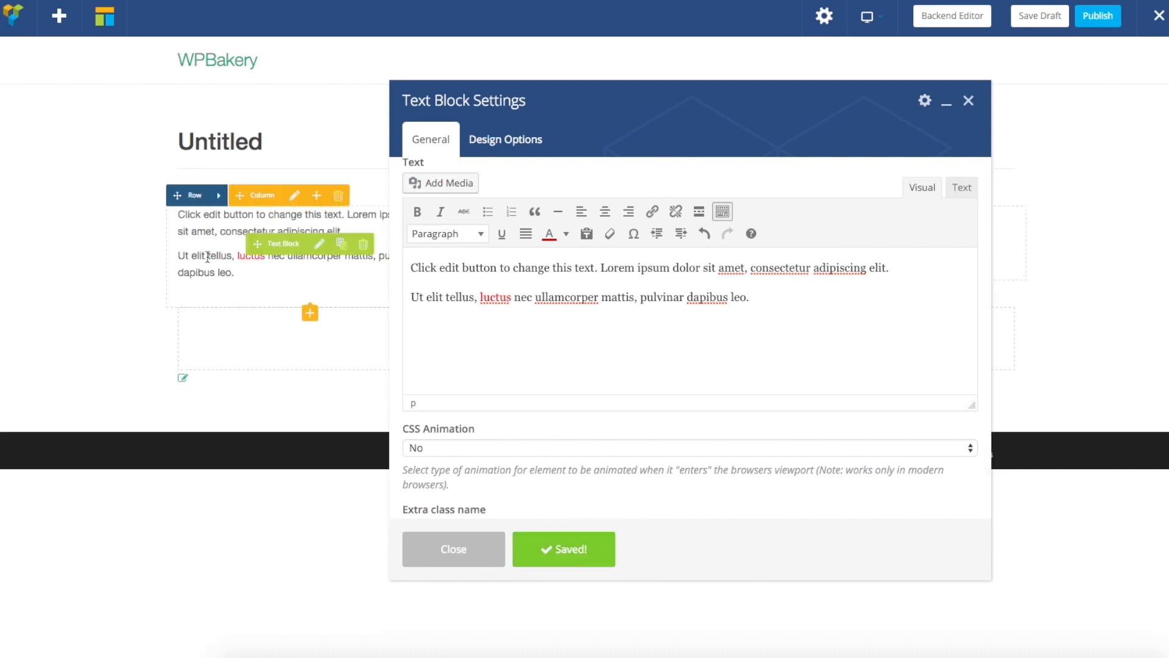
Step: Look through the CSS Animation choices and the extra class name setting of the text block
scroll(642, 367, "down", 2)
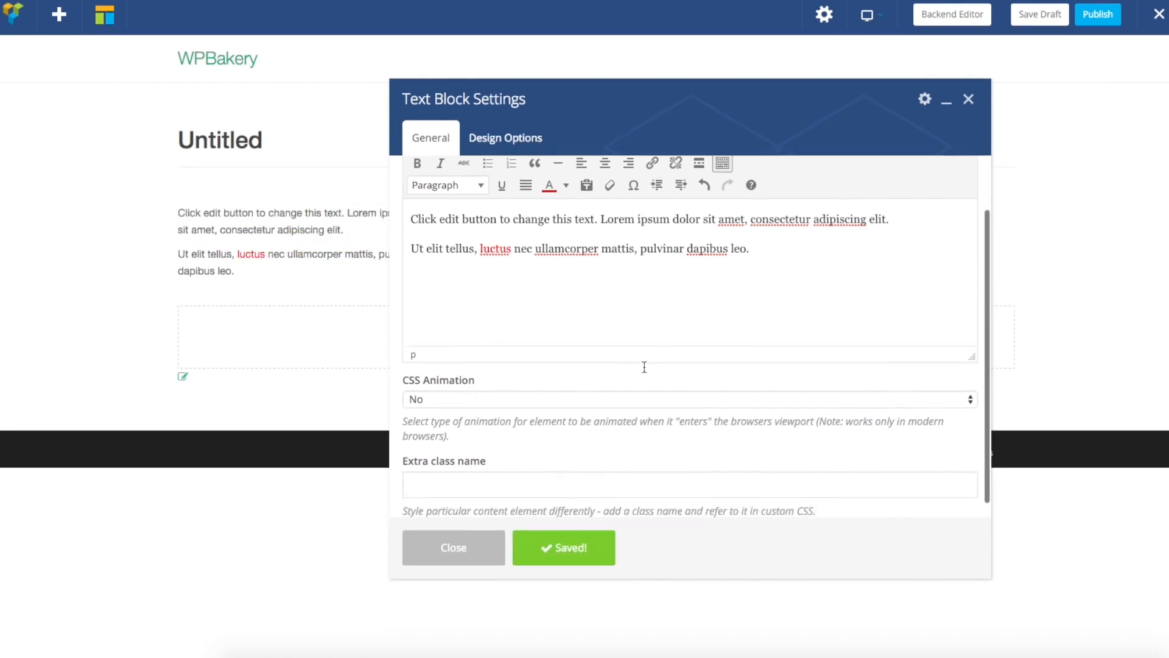
left_click(507, 384)
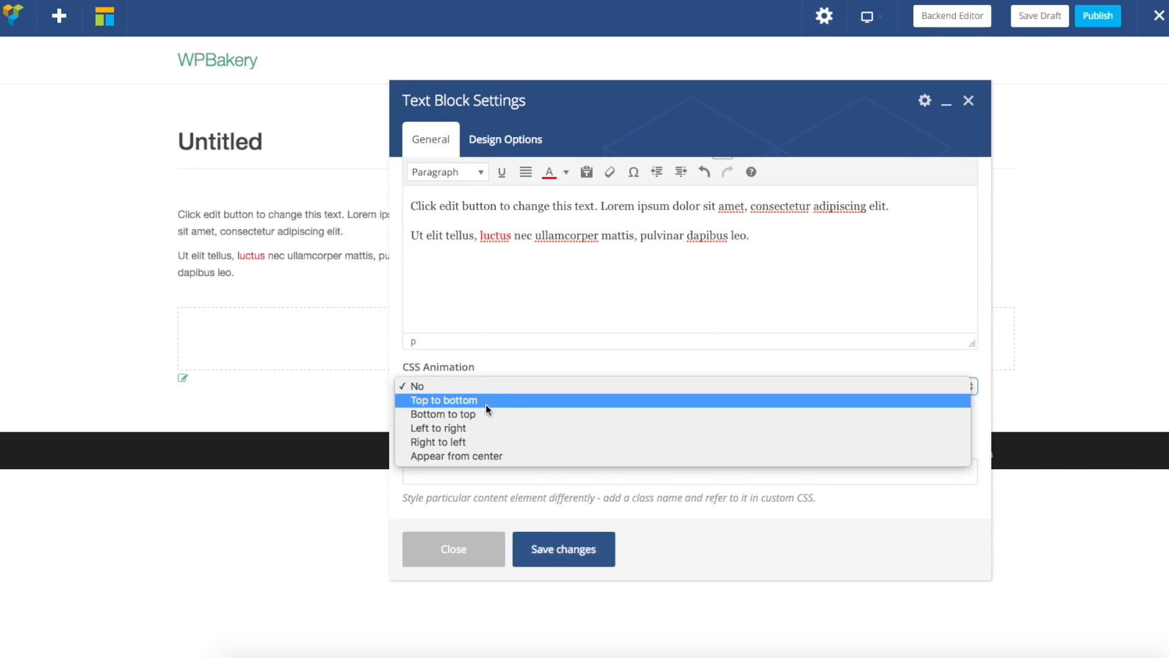
left_click(593, 354)
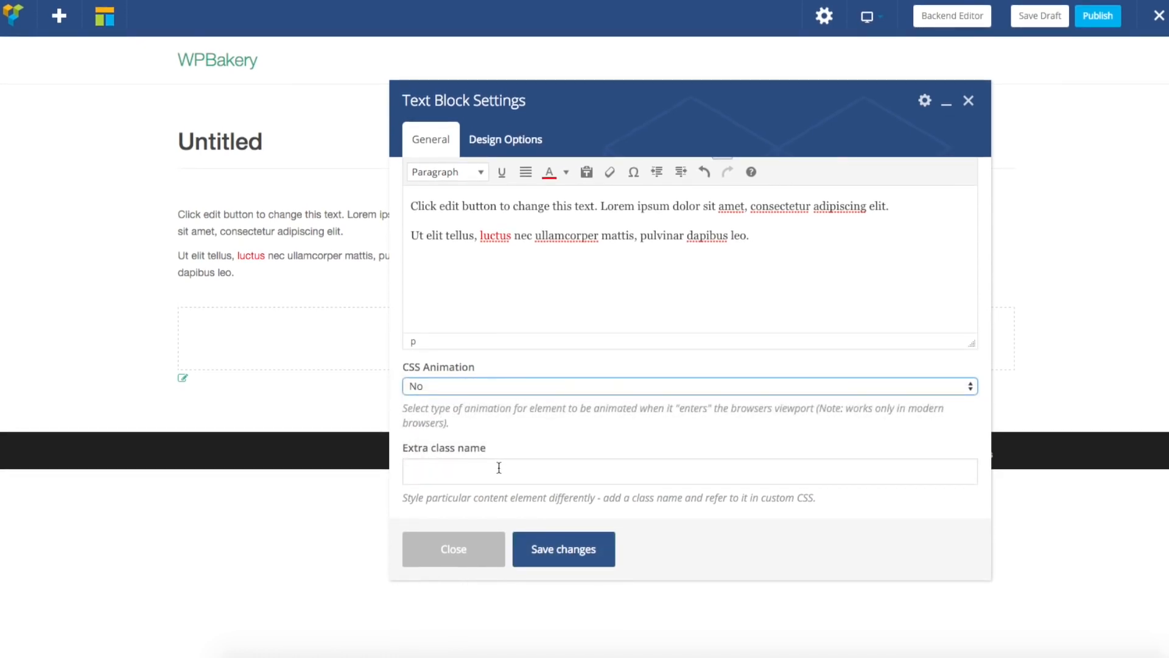
scroll(645, 345, "up", 2)
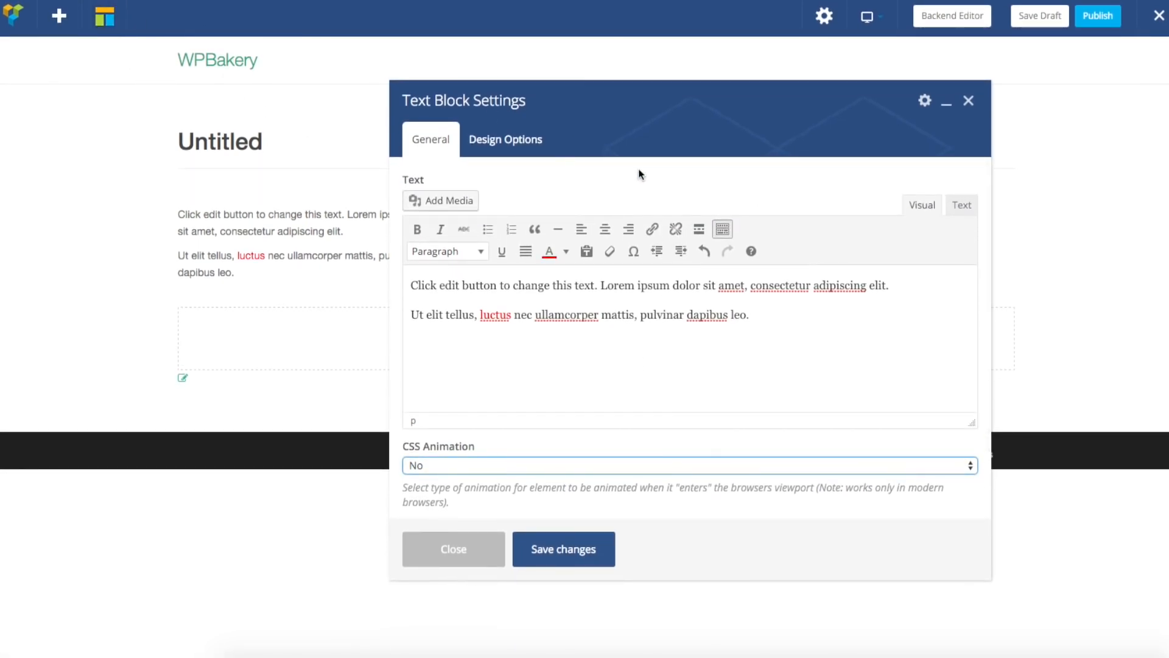
Step: Examine the text block's Design Options, return to the general settings and close the settings window
left_click(523, 144)
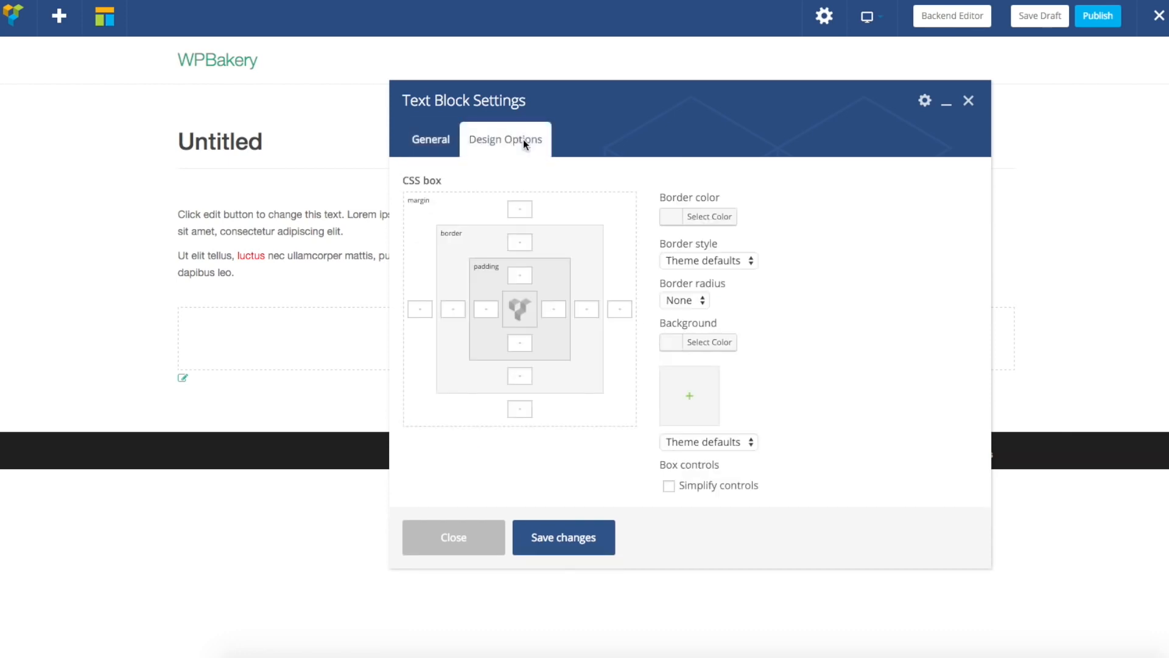
left_click(422, 144)
left_click(491, 144)
left_click(430, 145)
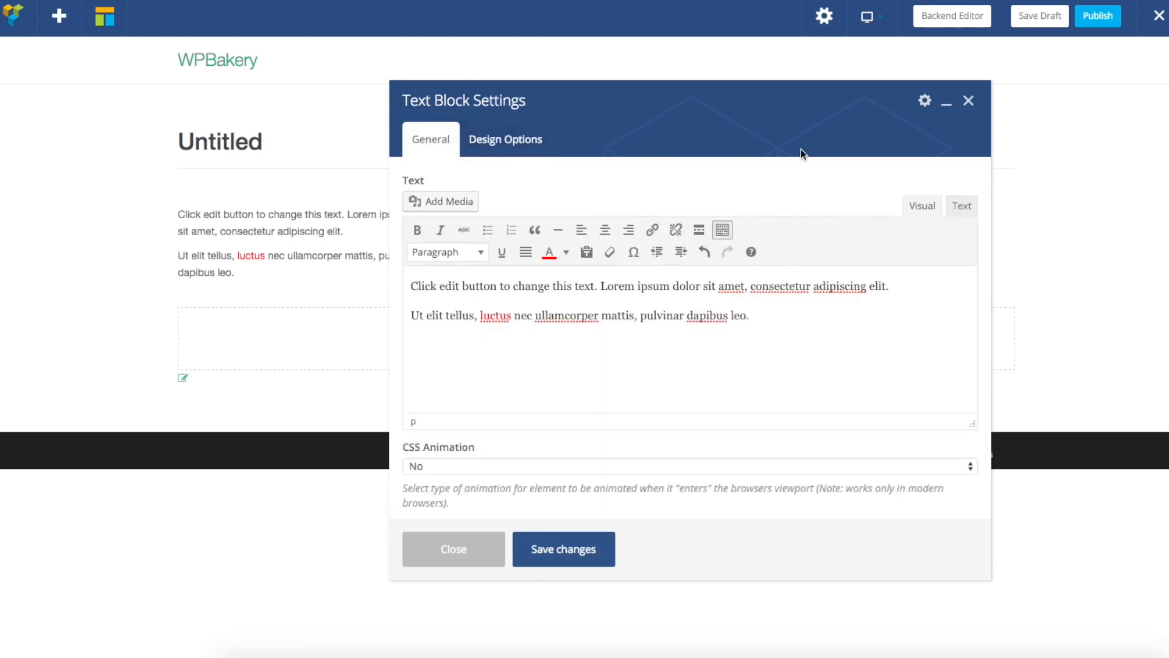
left_click_drag(720, 99, 674, 84)
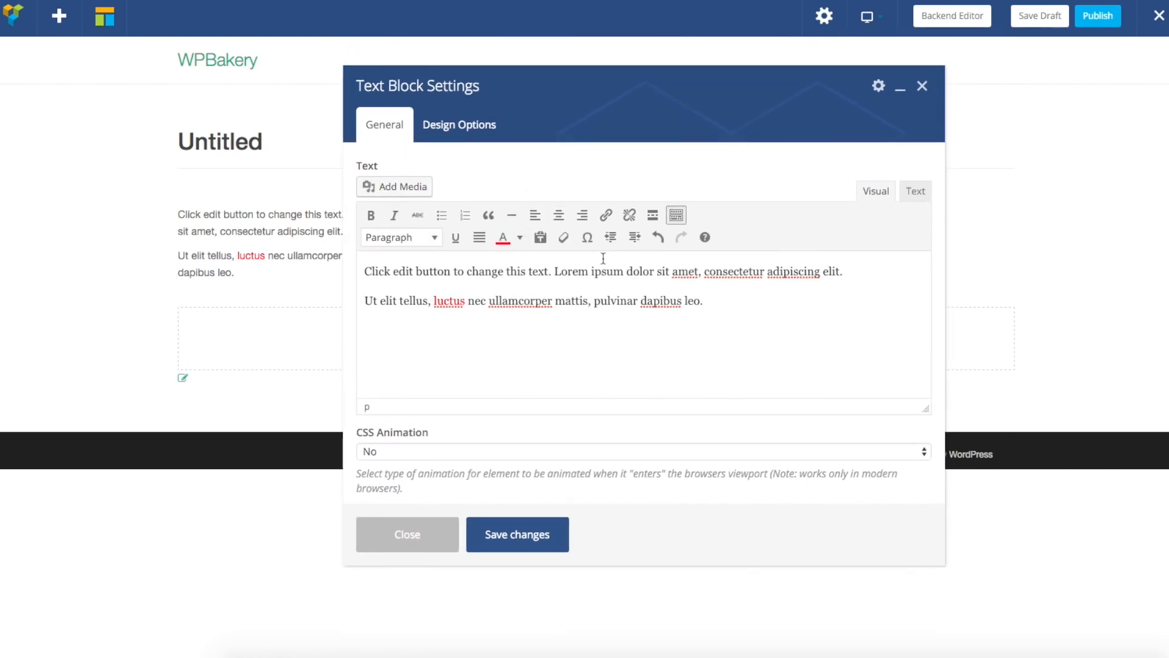
scroll(603, 258, "down", 2)
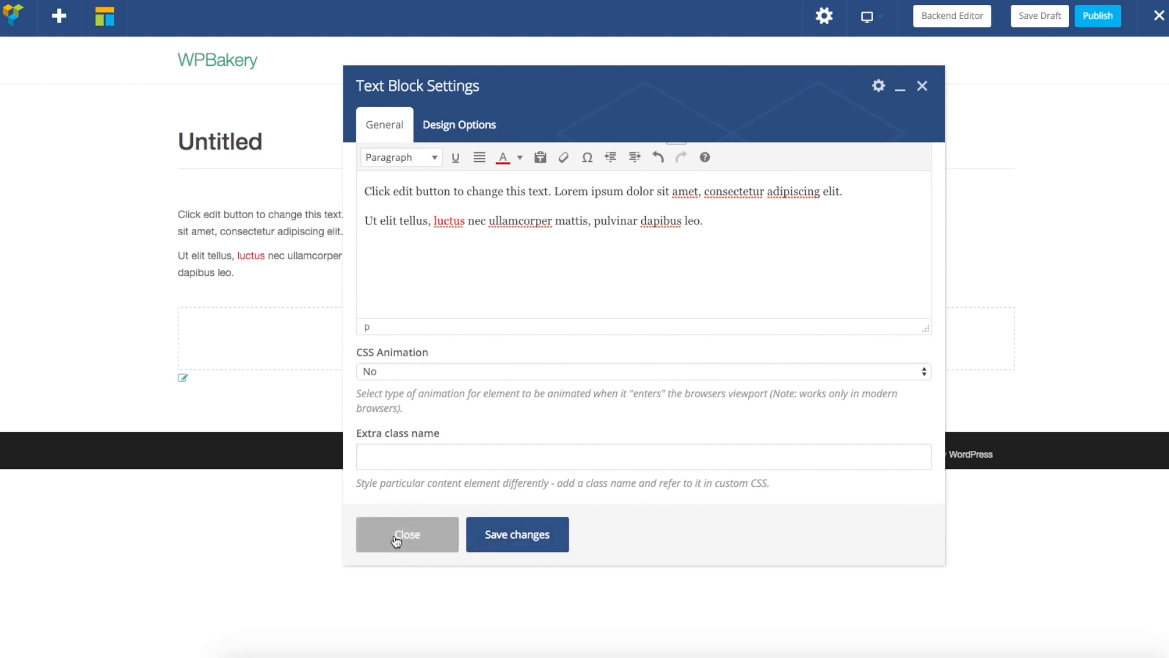
left_click(922, 87)
Step: Reopen the settings of the text block in the first column and reposition the window over the page
mouse_move(335, 230)
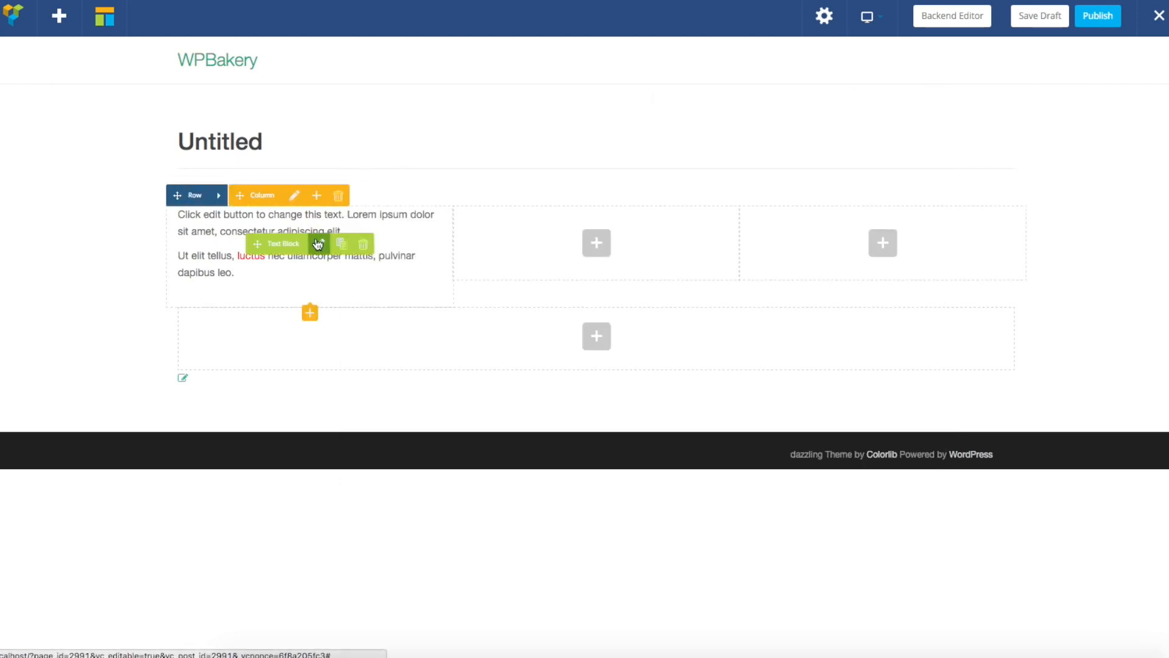
left_click(318, 244)
left_click_drag(672, 86, 766, 77)
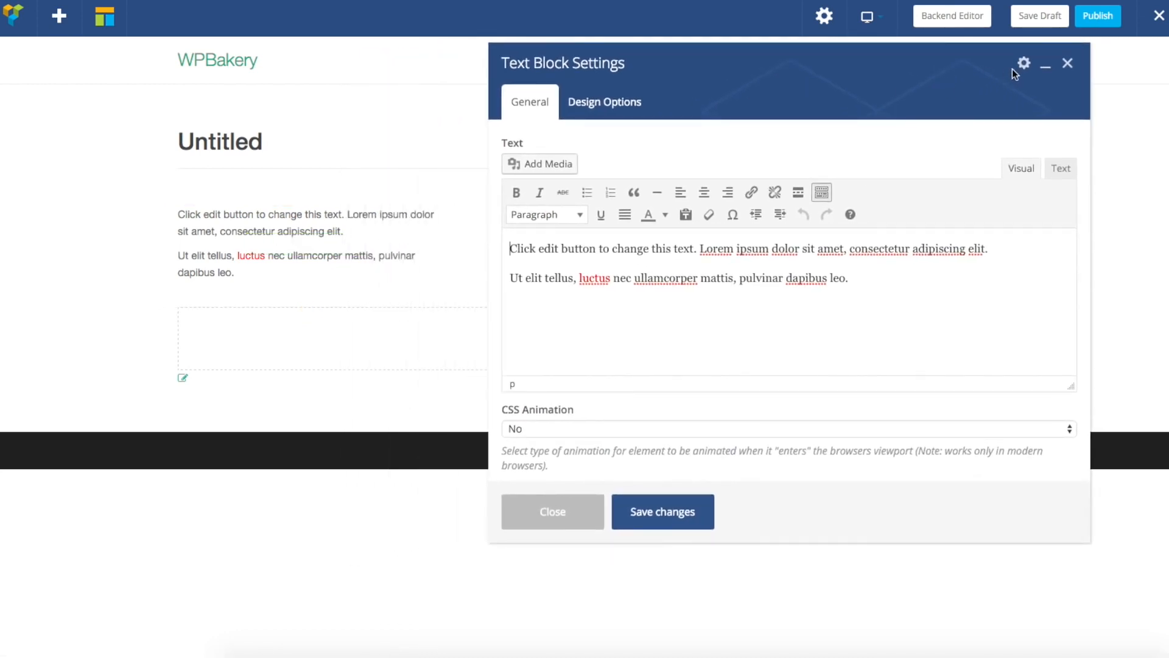
left_click_drag(908, 68, 871, 105)
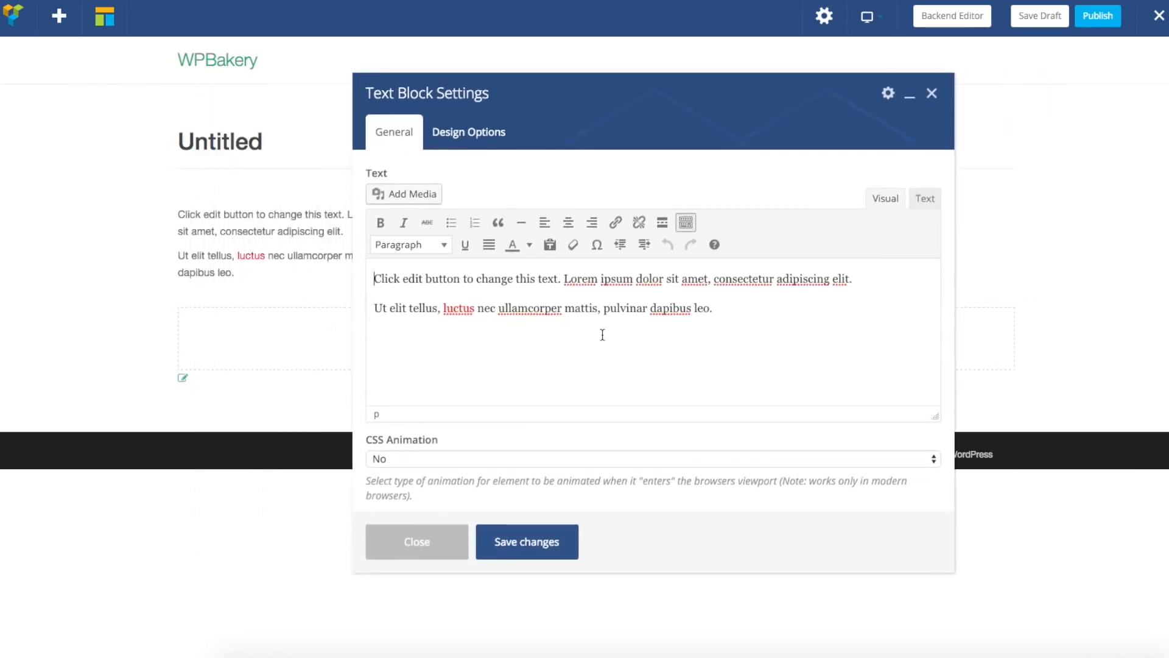
Step: Collapse the Text Block settings window, move it around the page and expand it again
left_click(911, 97)
left_click_drag(797, 103, 936, 582)
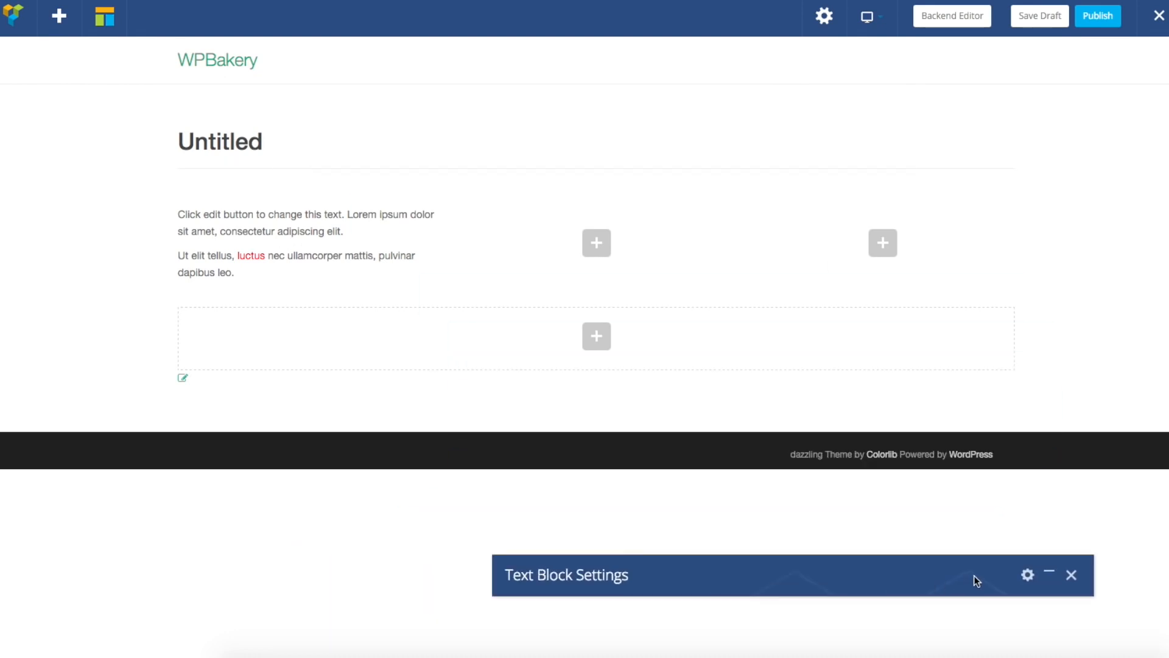
left_click_drag(955, 578, 828, 138)
left_click(924, 136)
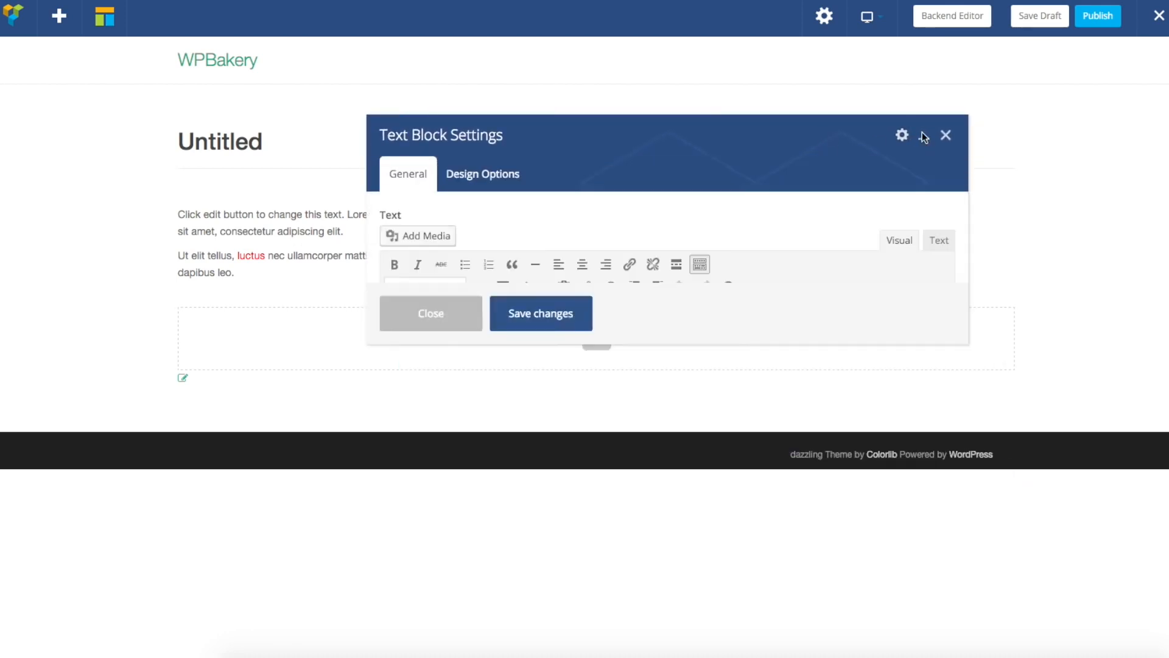
left_click_drag(831, 139, 849, 119)
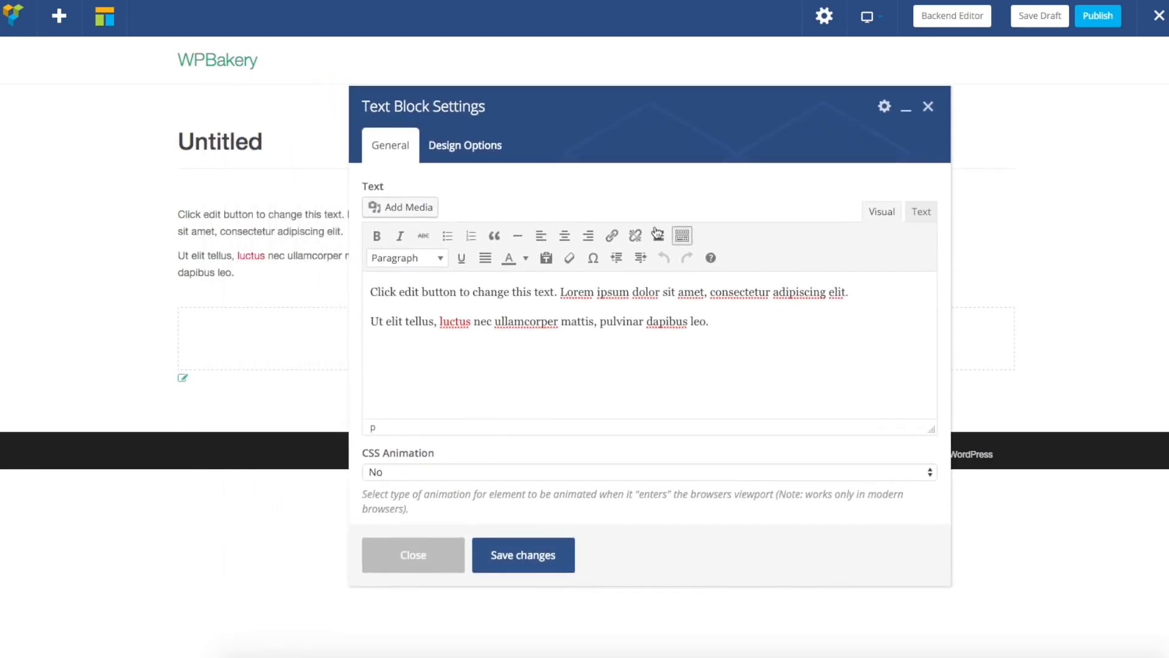
Step: Set the text block's CSS Animation to Bottom to top
scroll(595, 329, "down", 1)
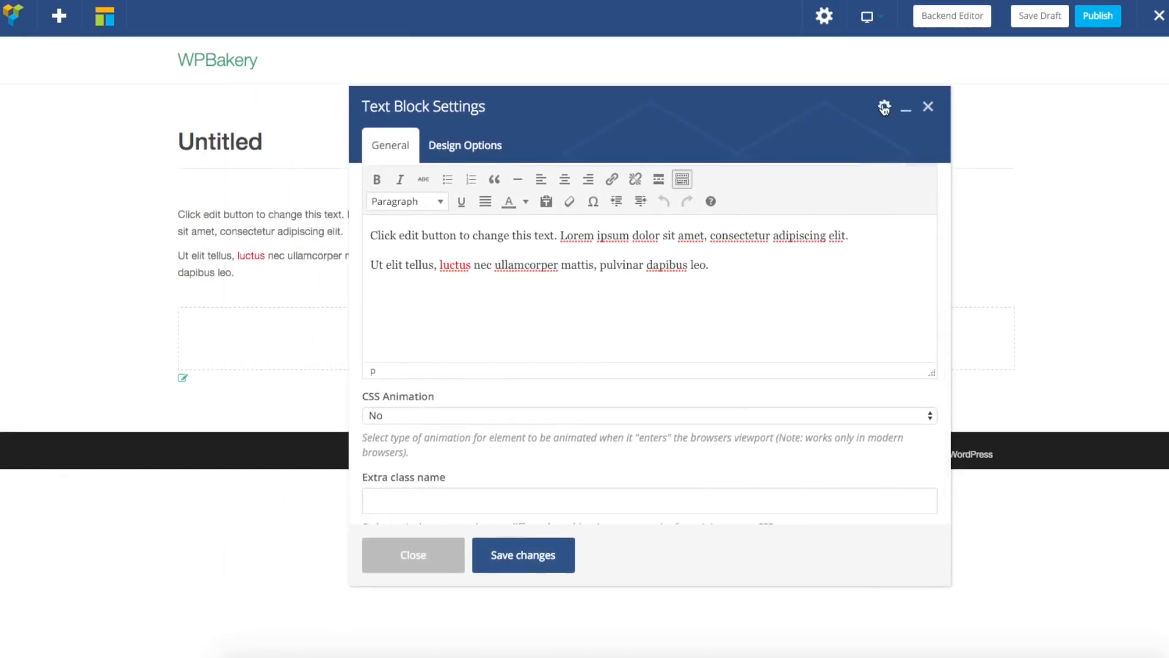
scroll(706, 303, "down", 1)
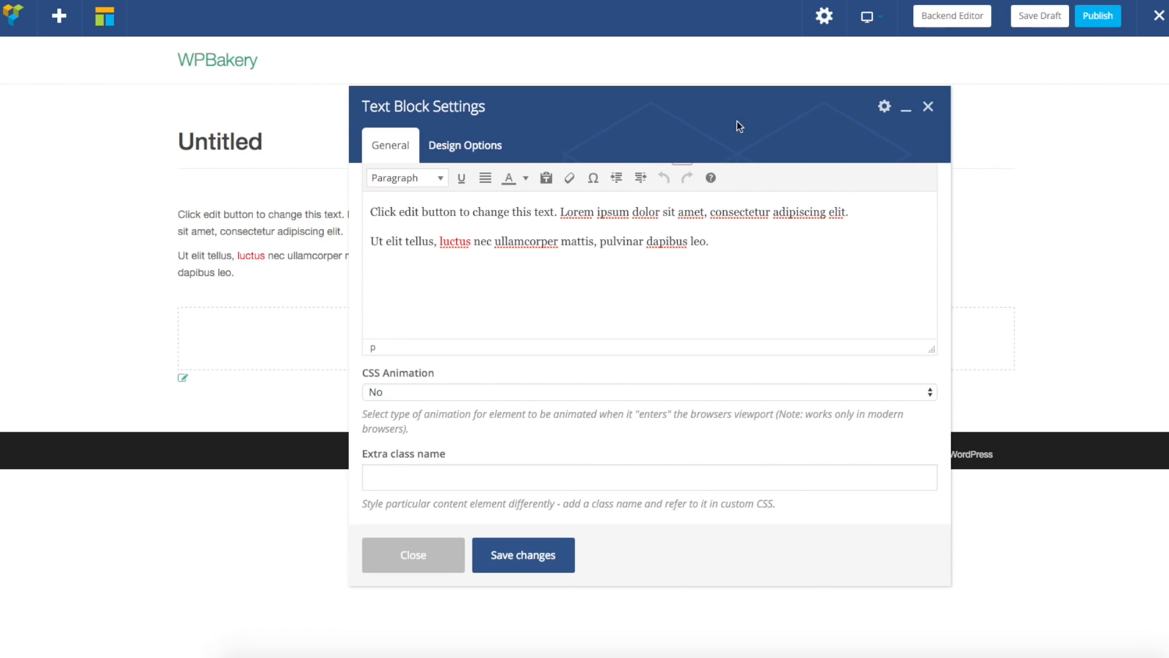
scroll(769, 241, "up", 2)
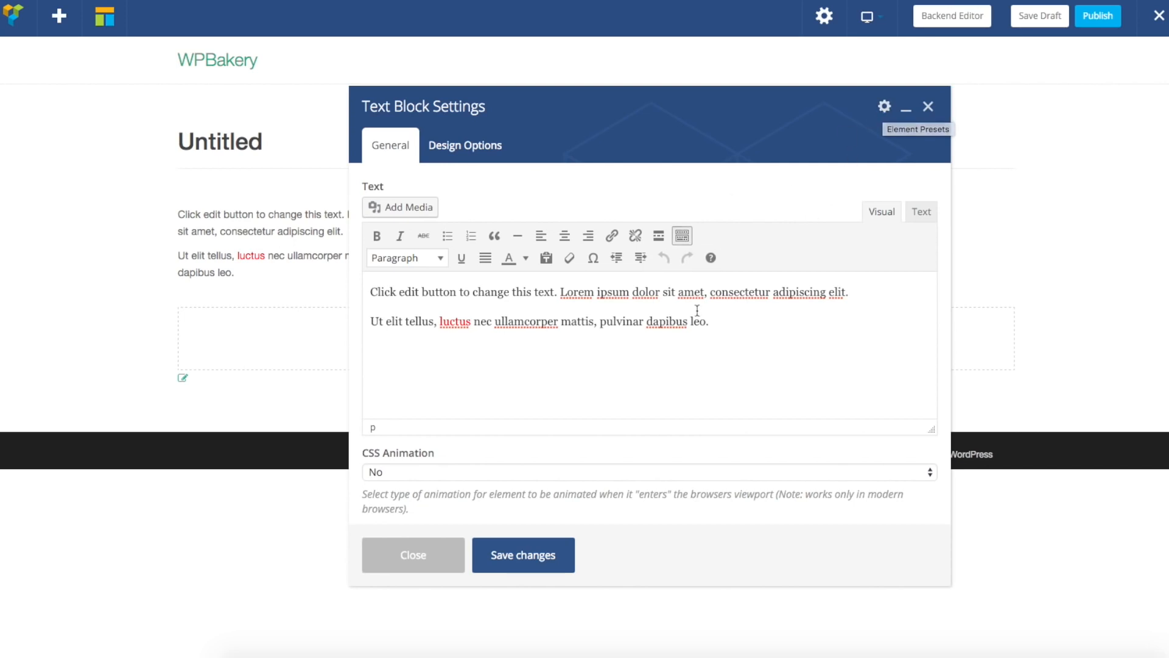
scroll(692, 319, "down", 3)
left_click(405, 395)
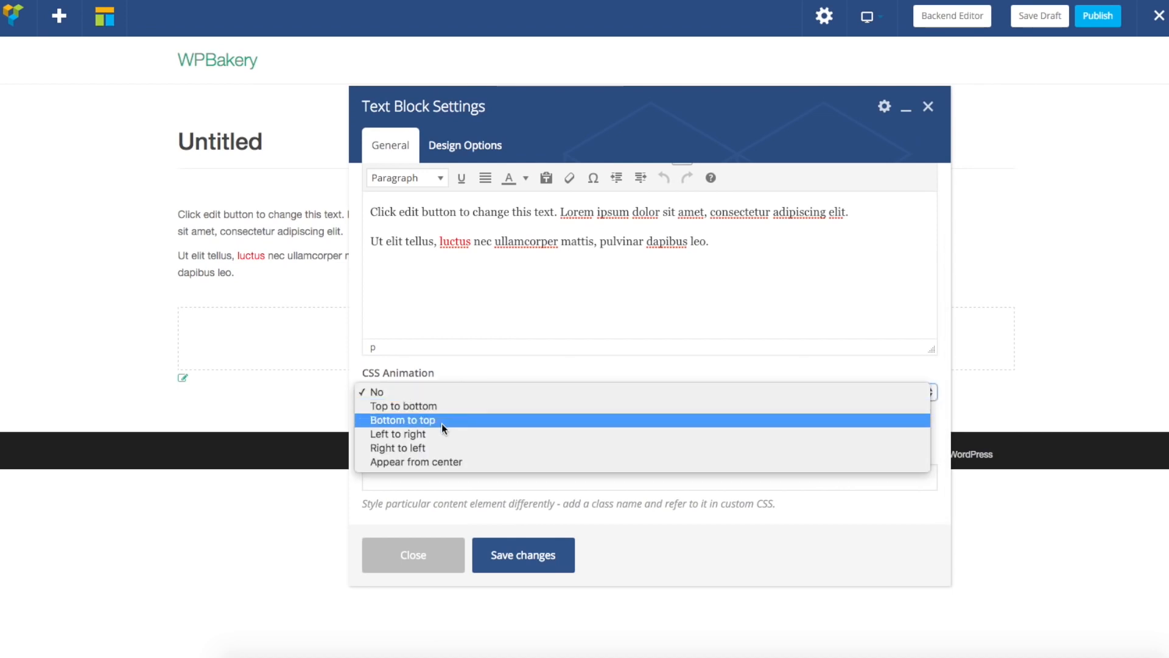
left_click(468, 424)
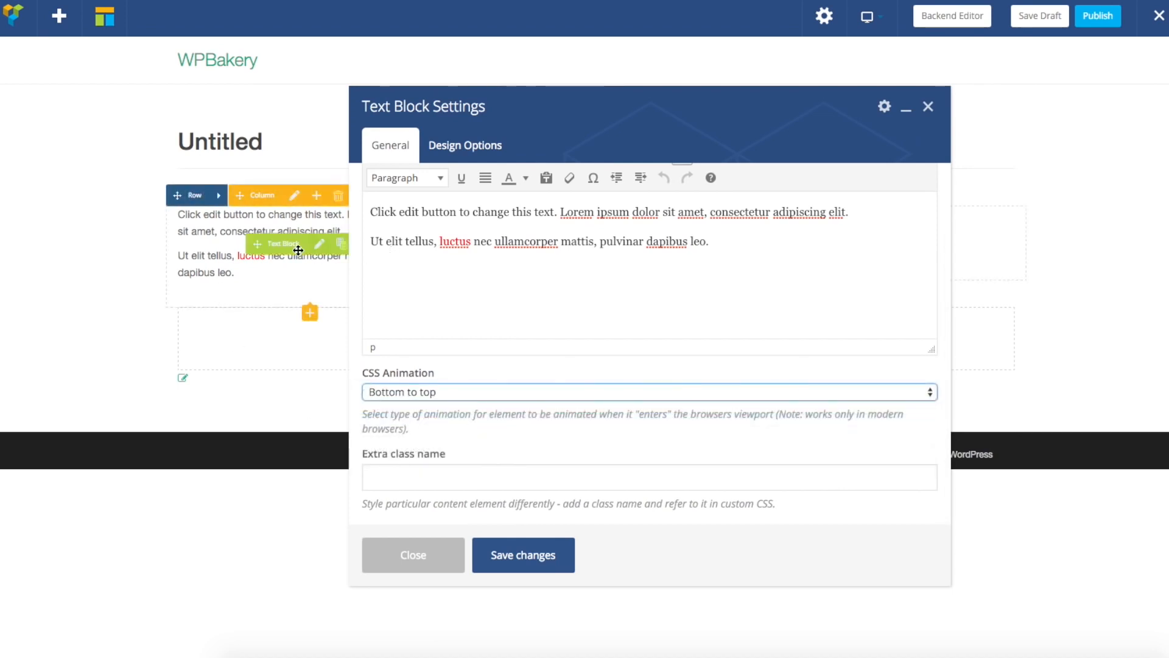
Step: Save the current text block settings as an element preset titled MyPreset
left_click(886, 108)
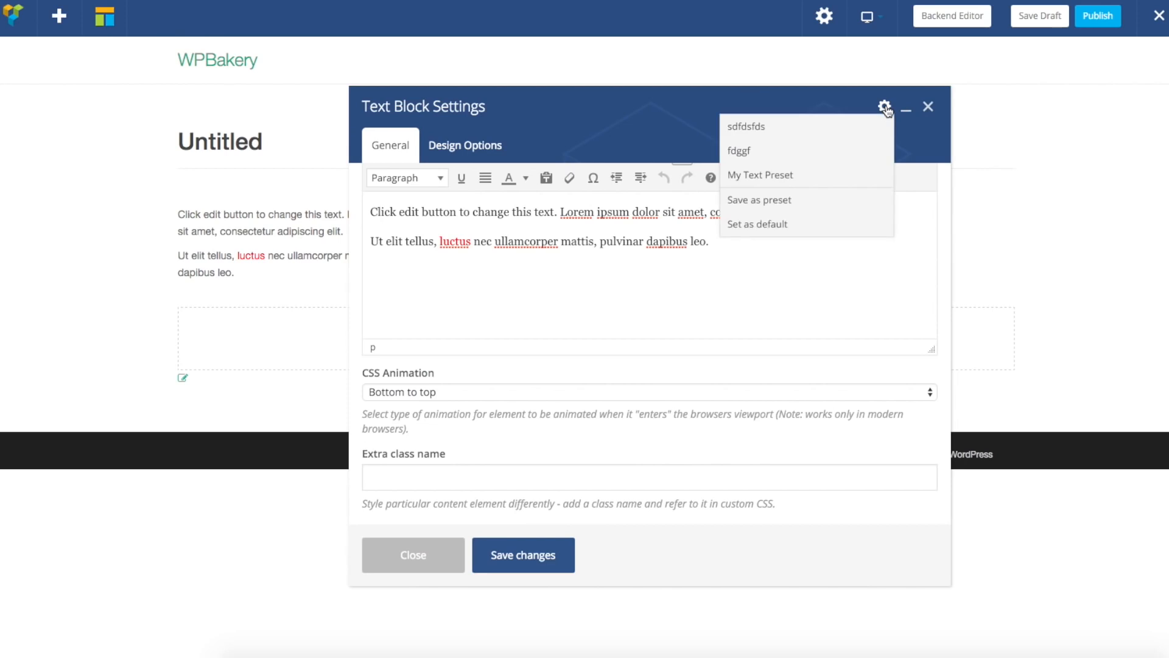
left_click(771, 204)
type("MyPreset")
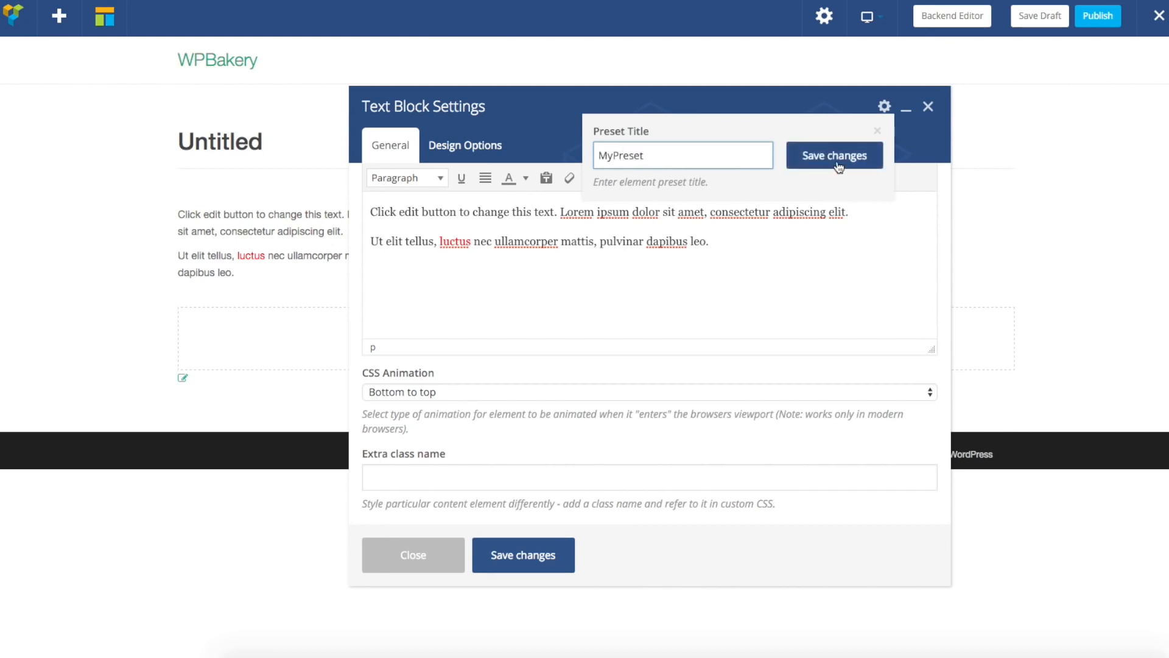
left_click(837, 160)
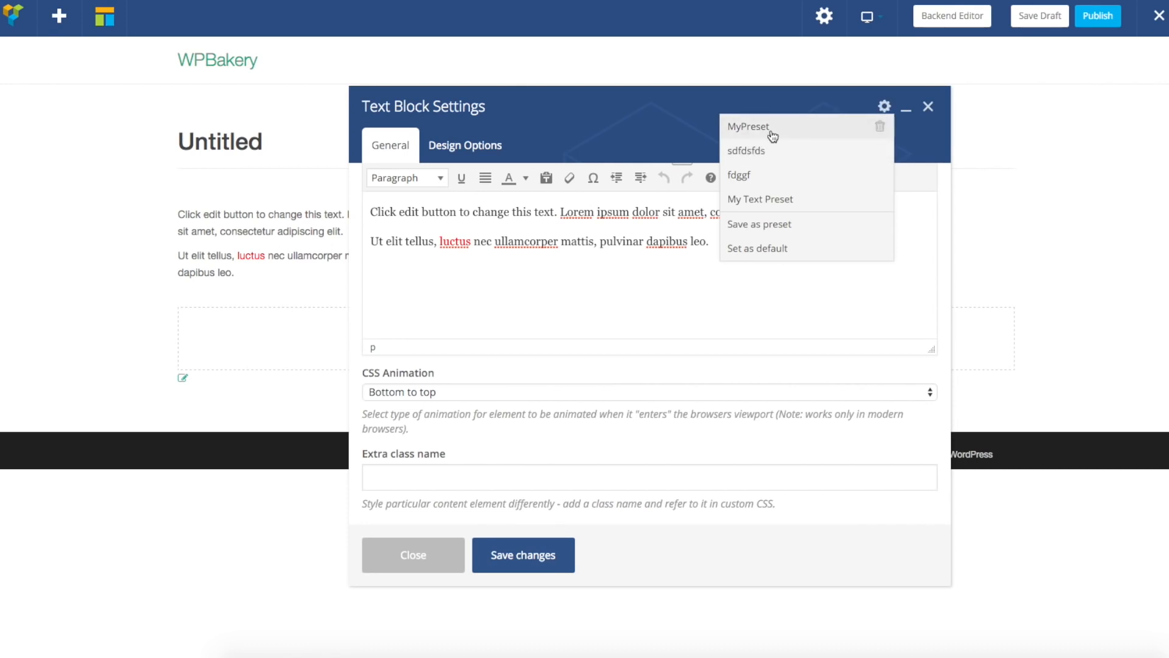
Step: Delete the element presets sdfdsfds and fdggf
left_click(880, 153)
left_click(805, 183)
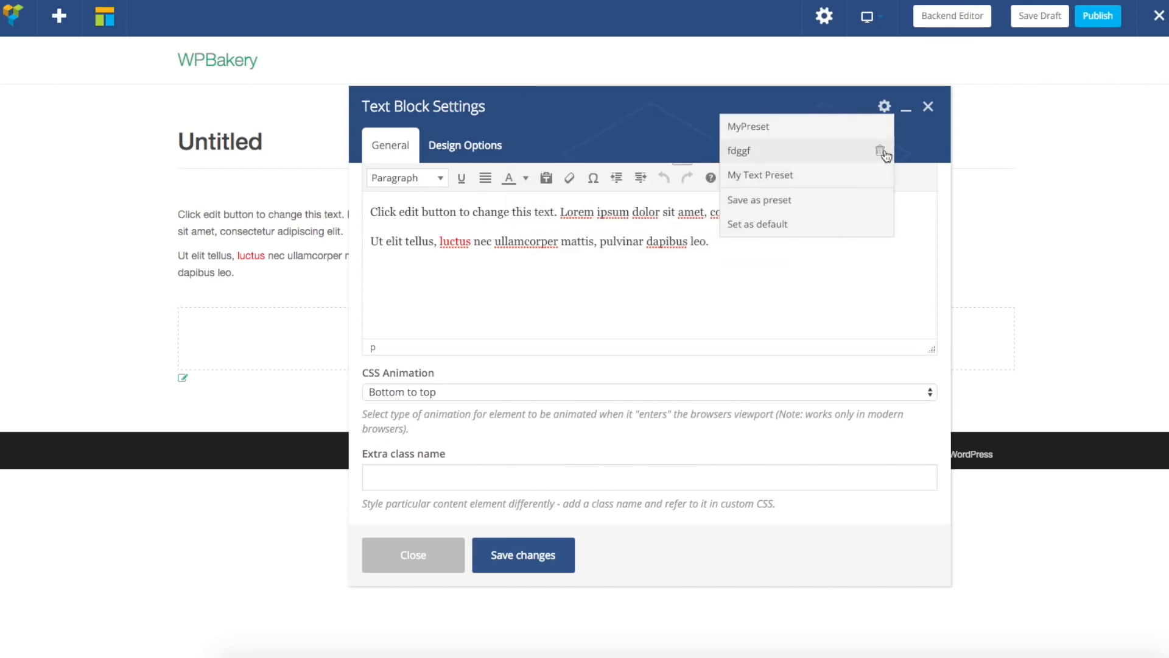
left_click(880, 151)
left_click(831, 200)
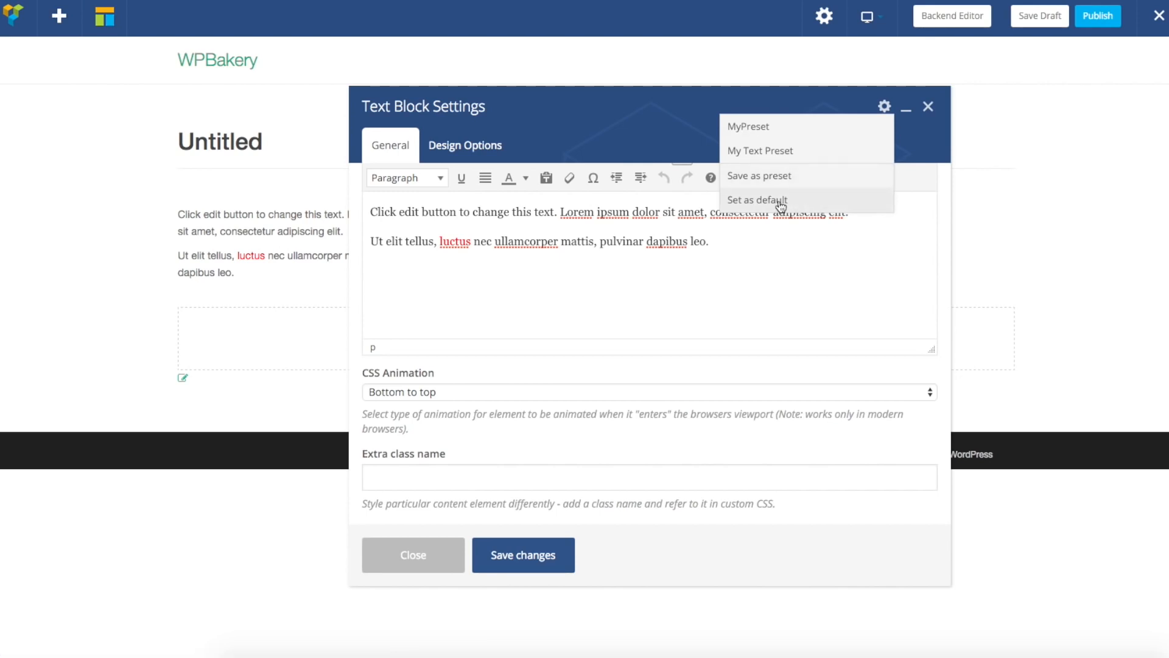
Step: Set the current text block settings as the element default and close the settings window without saving the block
left_click(755, 201)
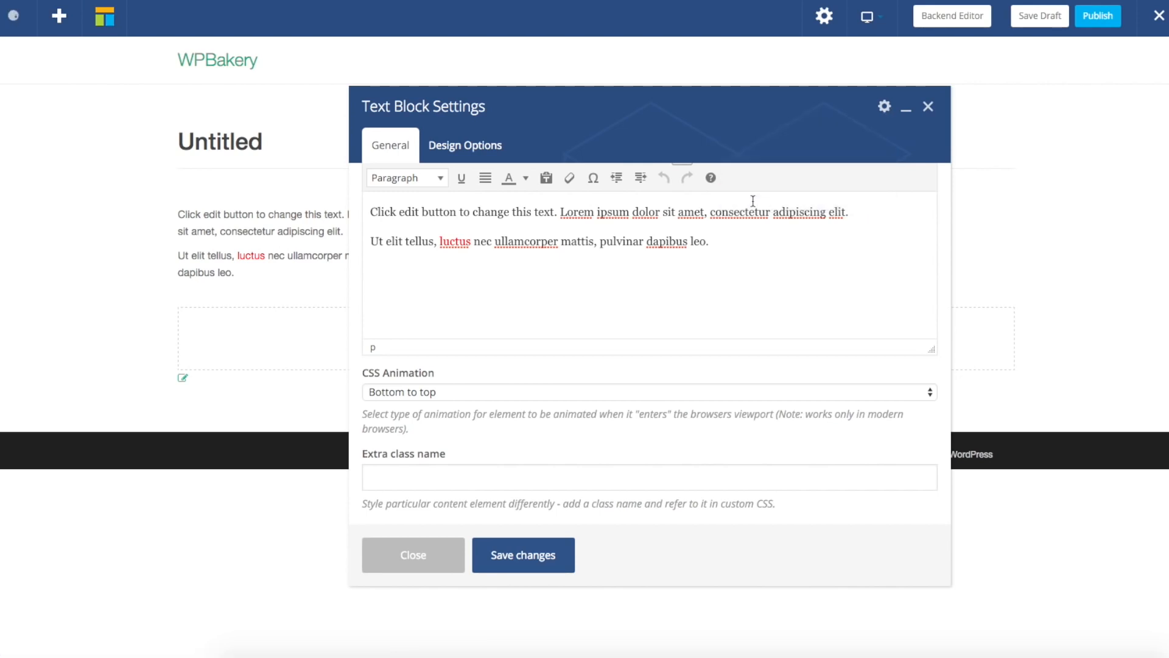
left_click(413, 554)
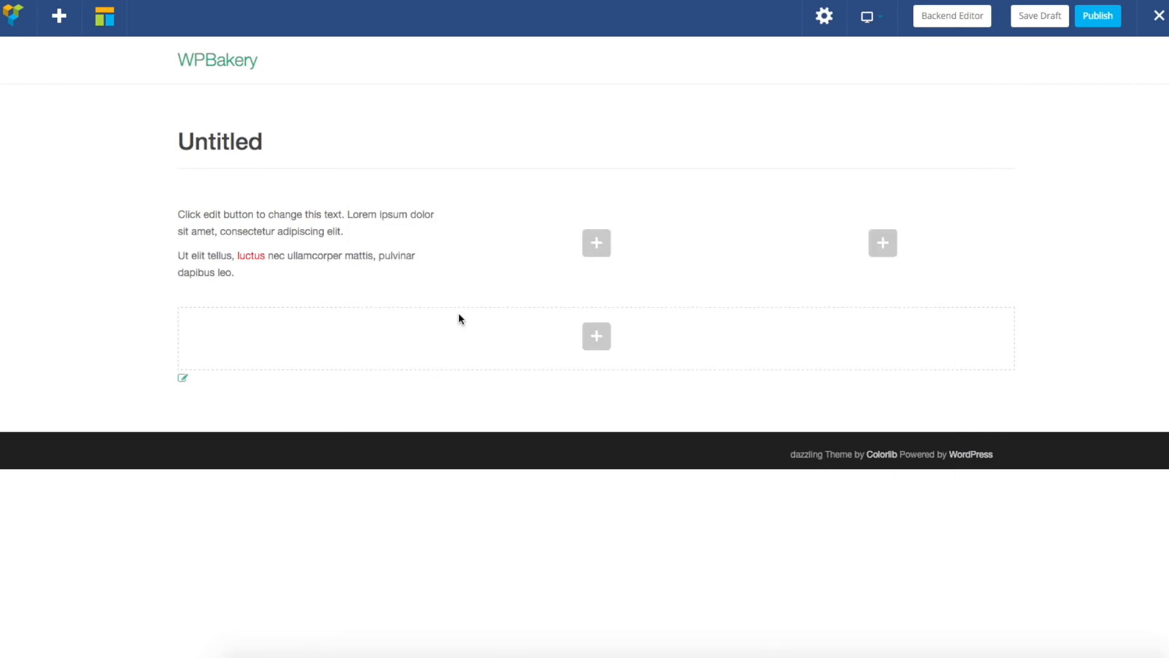
Step: Add a text block to the middle column, check its available presets, and close its settings
left_click(602, 251)
left_click(334, 156)
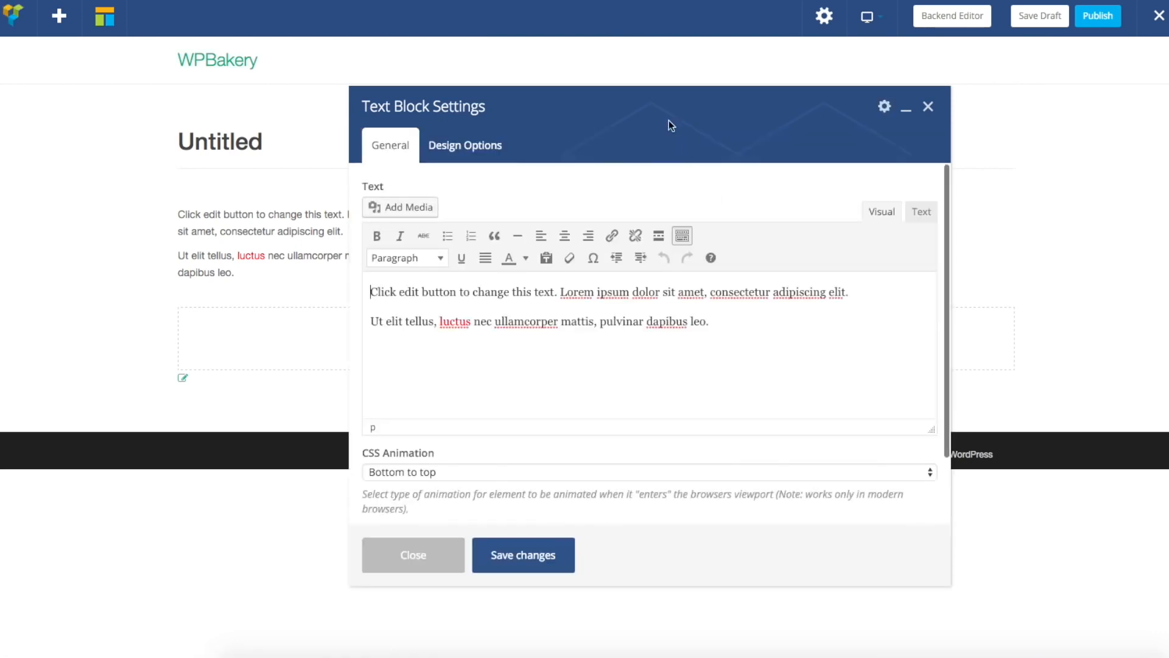
left_click_drag(807, 107, 776, 129)
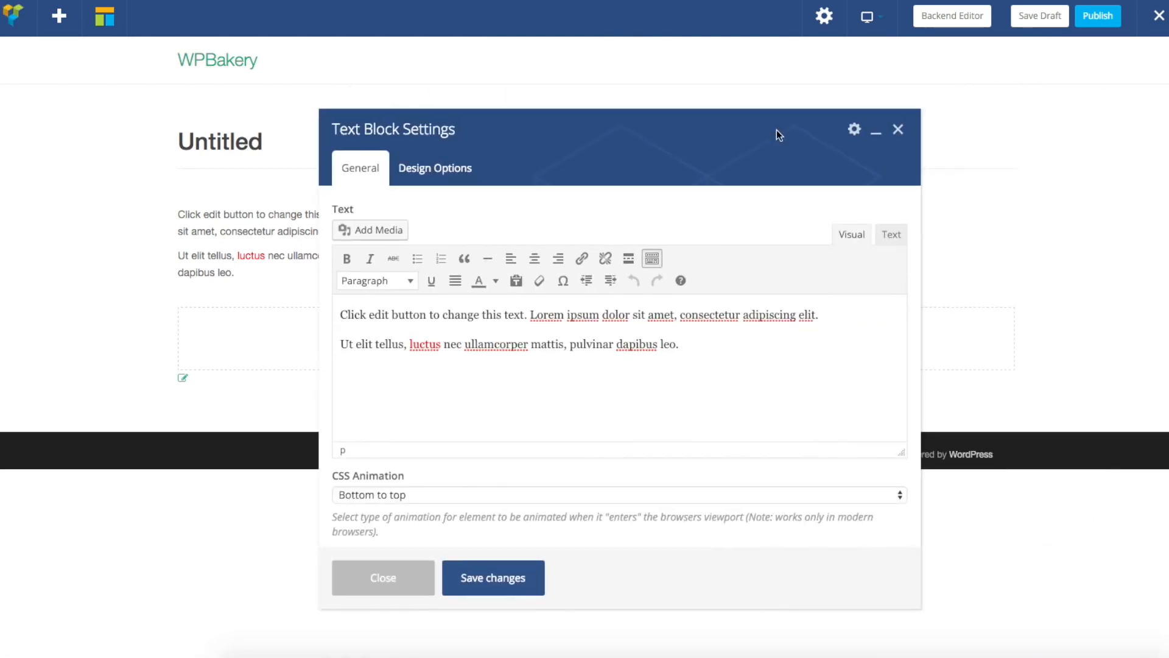
left_click(854, 129)
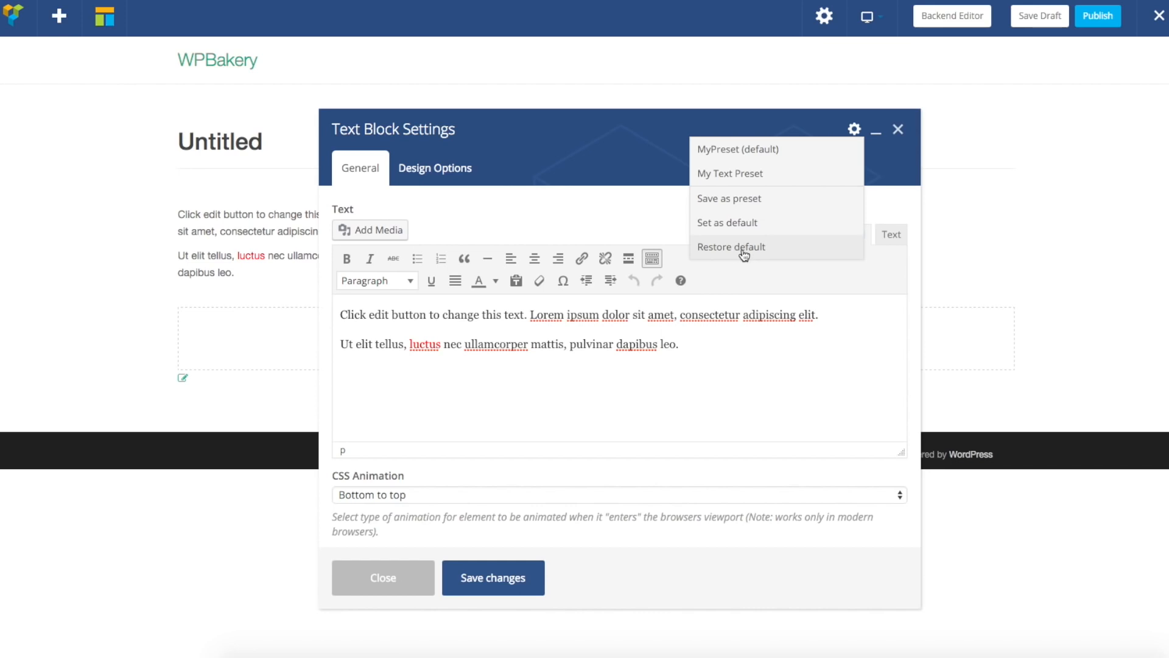
mouse_move(749, 175)
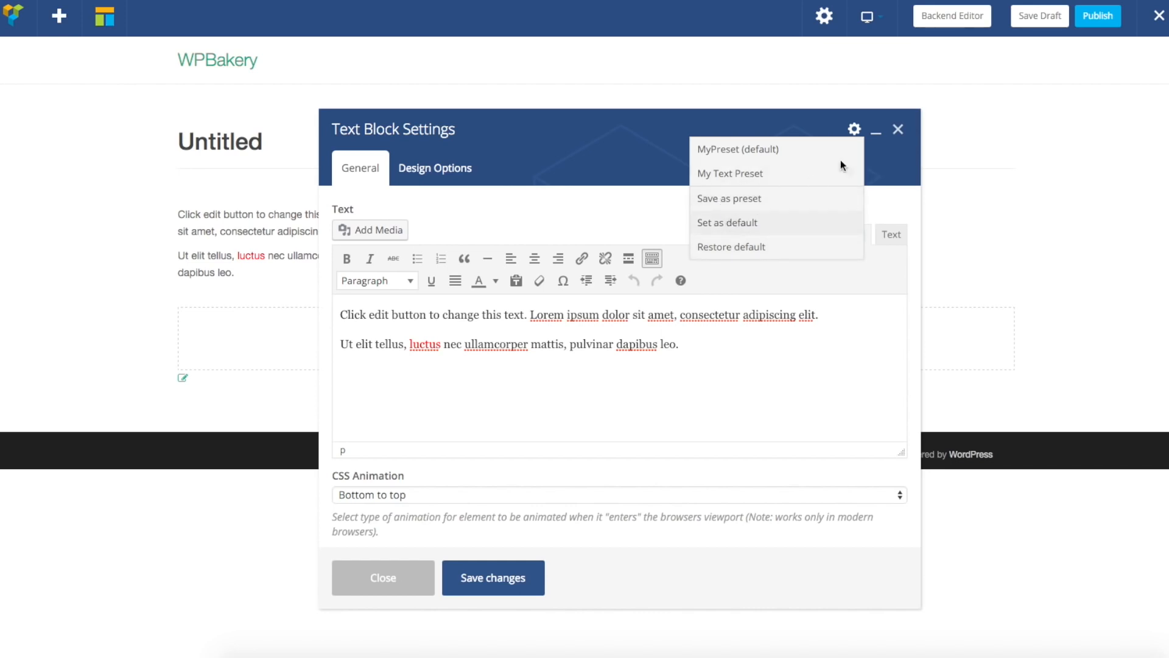
left_click(898, 130)
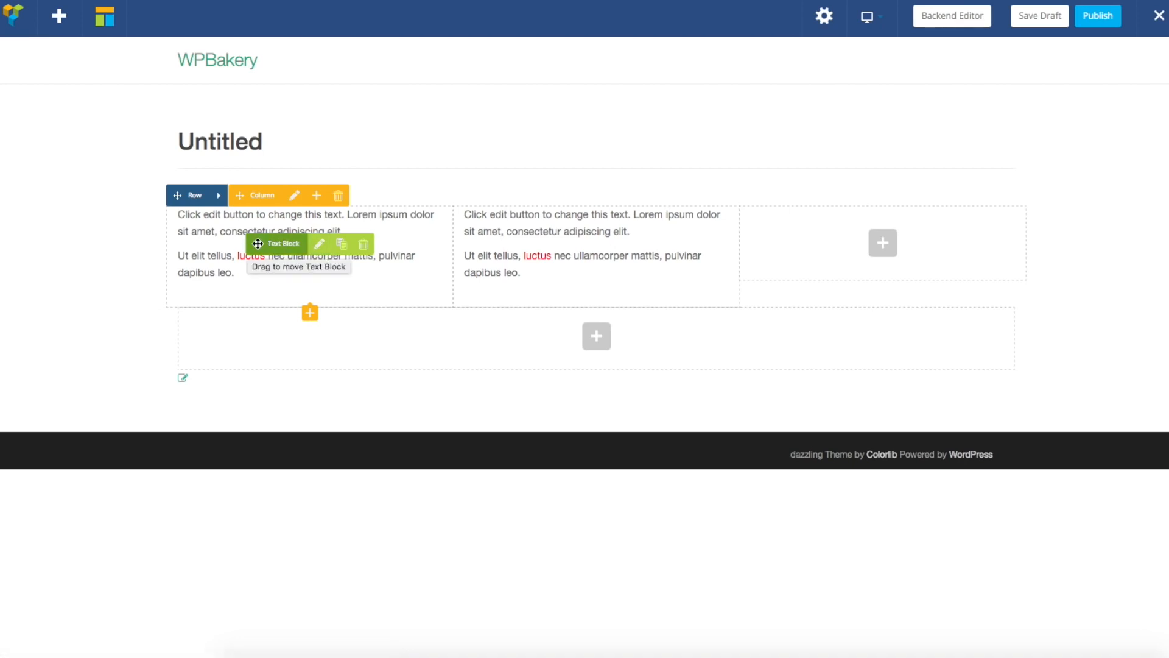
Step: Clone the text block in the first column and delete the copy
left_click(343, 245)
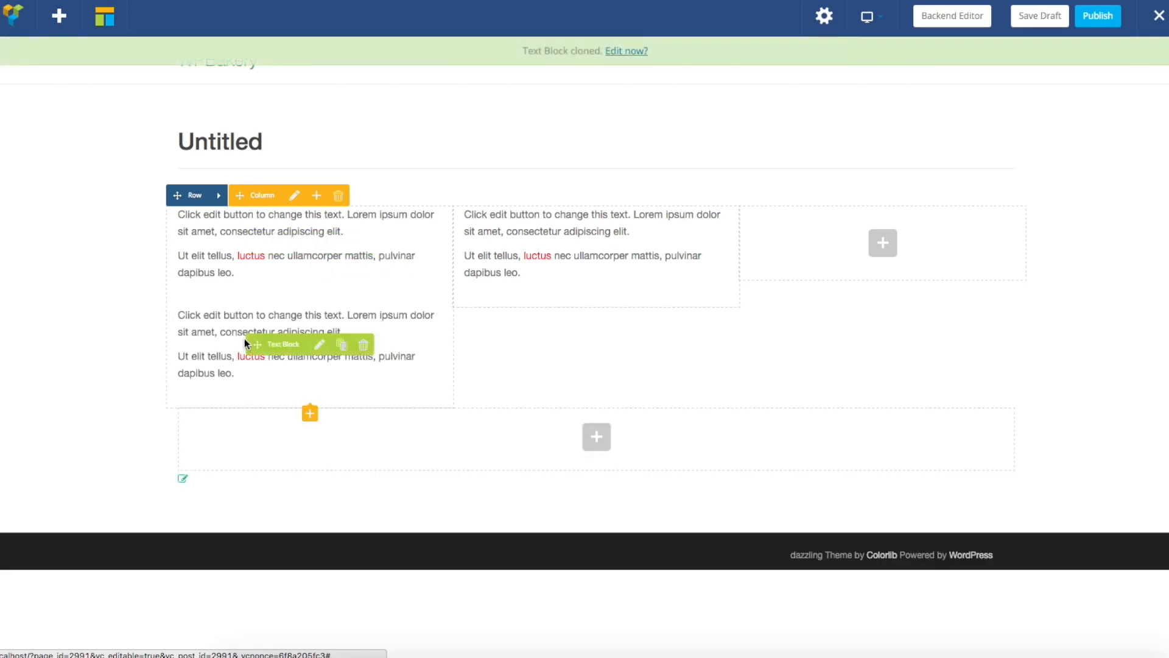
left_click(364, 346)
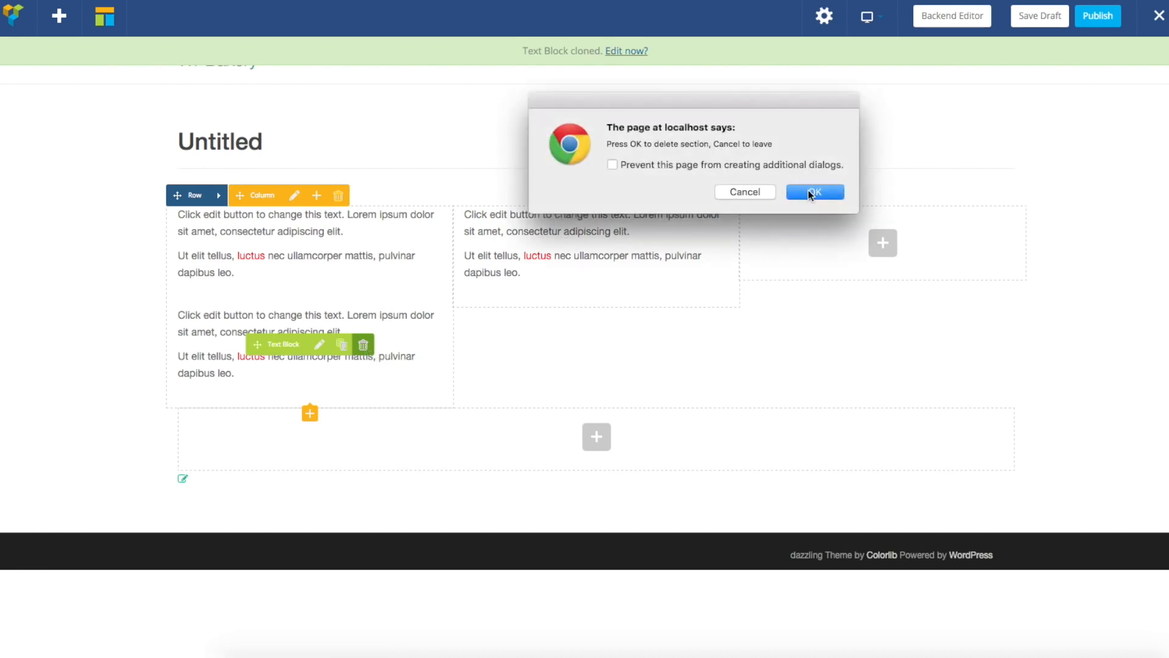
left_click(814, 192)
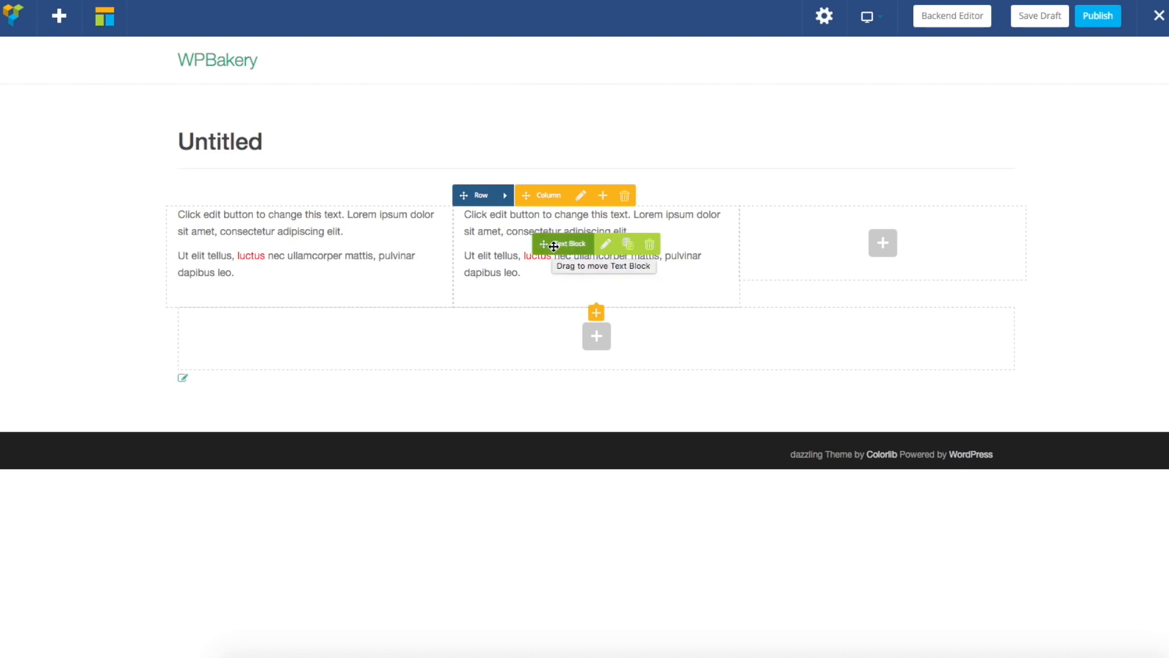
Step: Move the middle column's text block to the third column and back
left_click_drag(554, 246, 929, 243)
left_click_drag(844, 243, 531, 226)
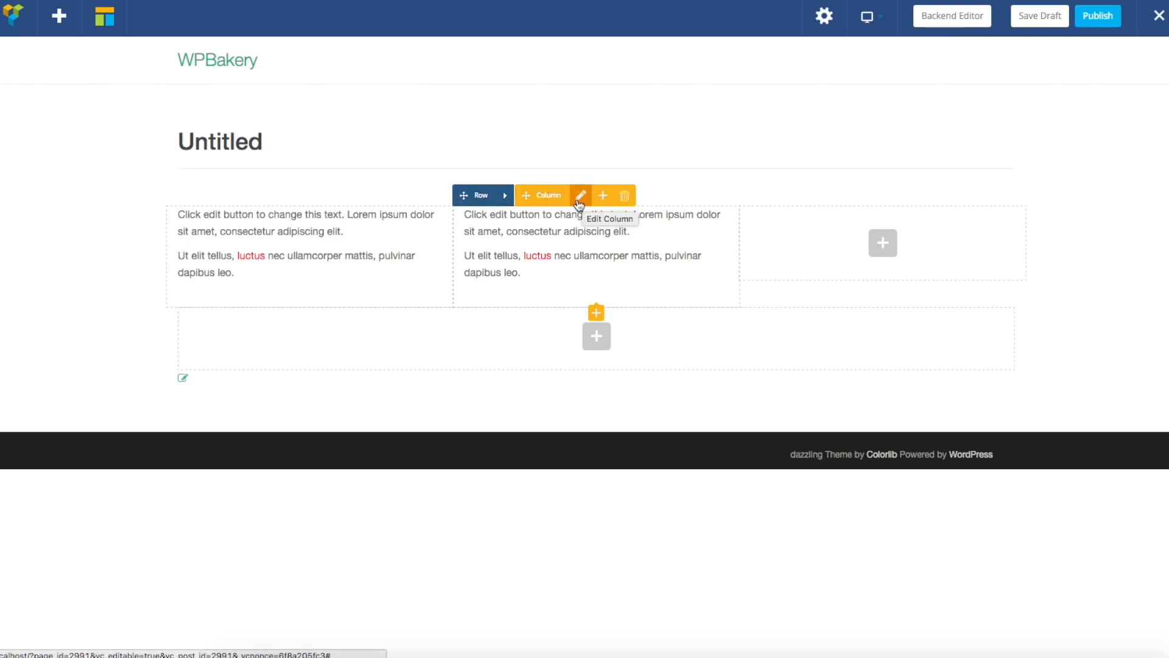
Step: Give the three-column row a light grey background colour, save the change and close the row settings
left_click(505, 195)
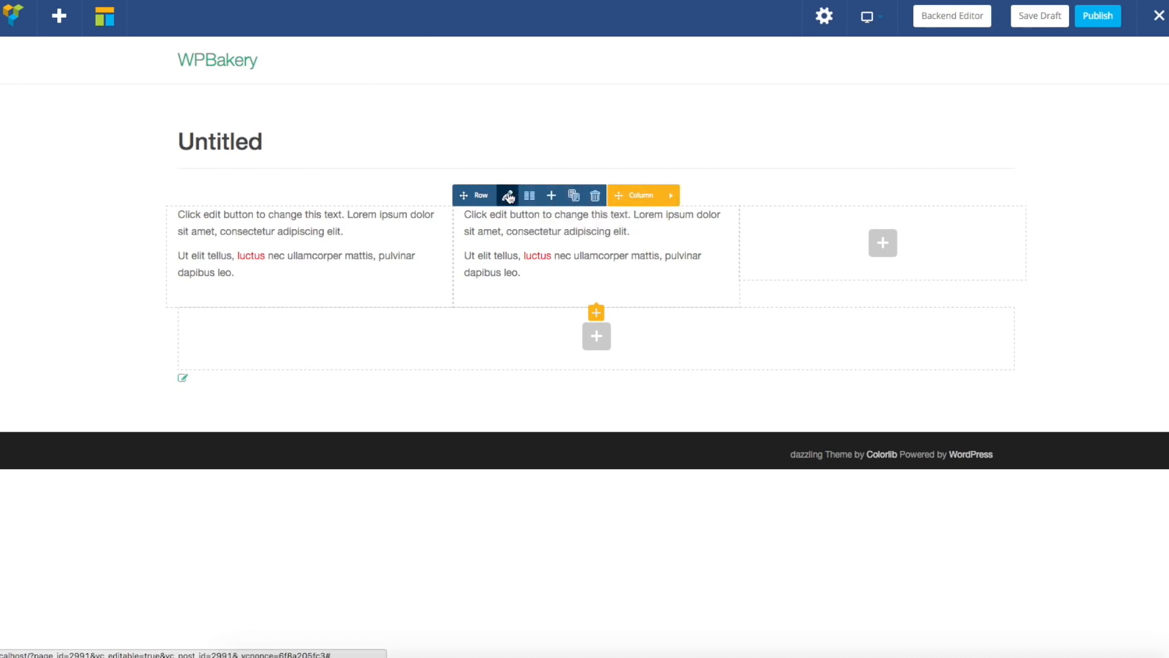
left_click(508, 195)
left_click_drag(533, 136, 811, 206)
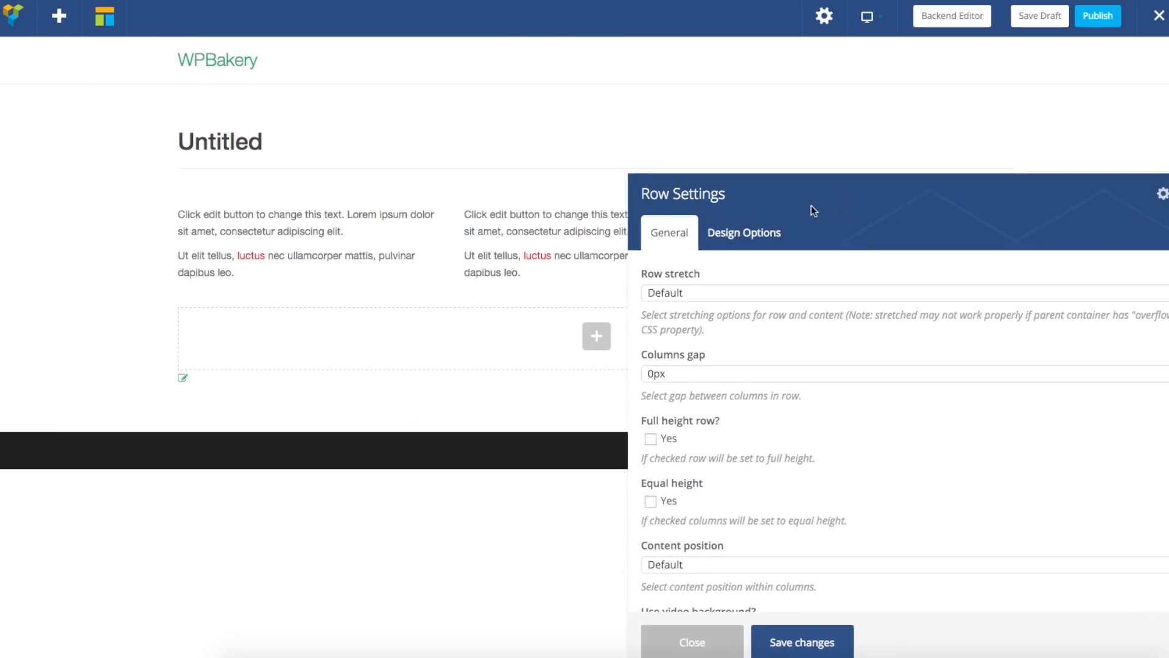
left_click(740, 239)
left_click_drag(913, 199, 894, 110)
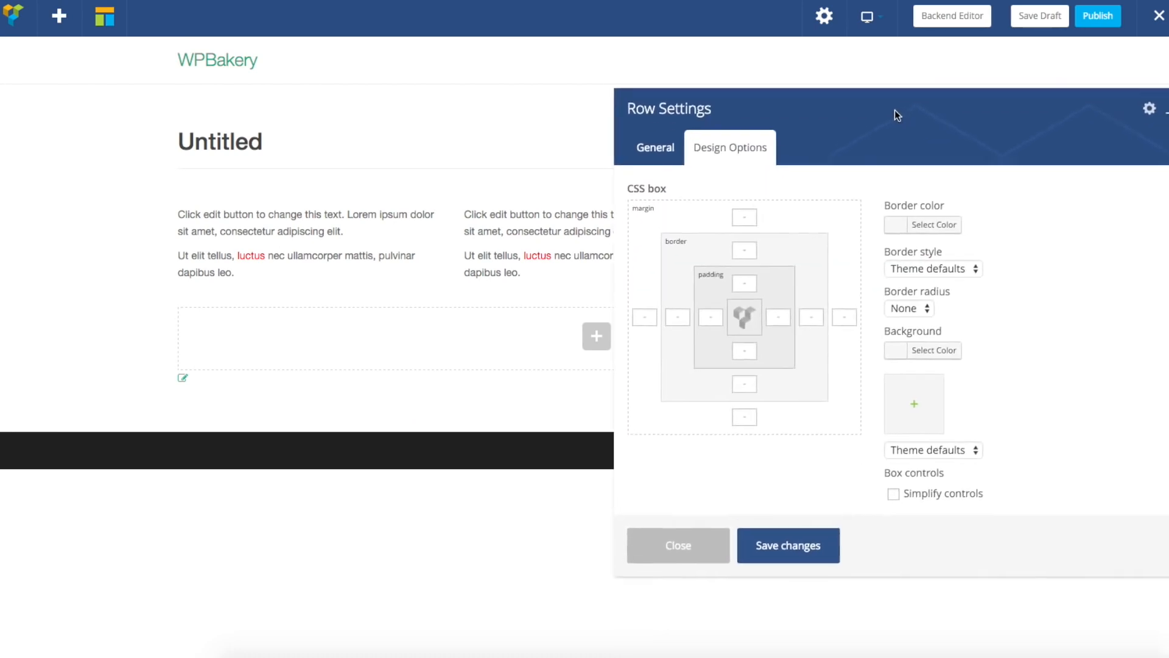
left_click(893, 347)
left_click_drag(865, 380, 858, 392)
left_click(1024, 256)
left_click(761, 555)
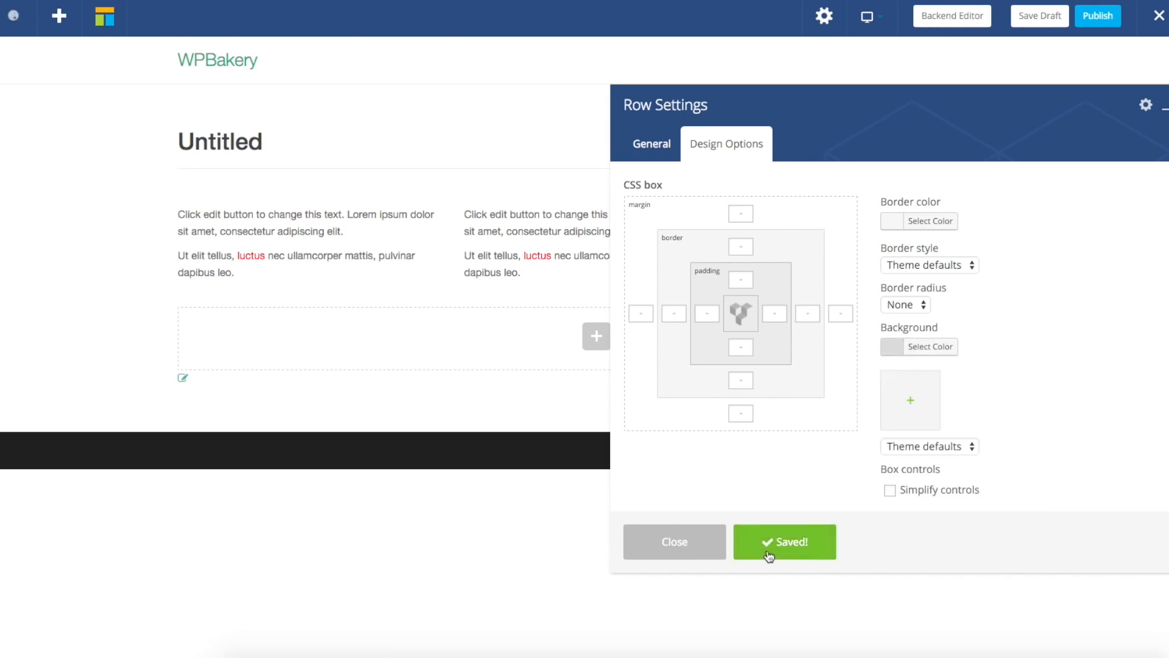
left_click(672, 544)
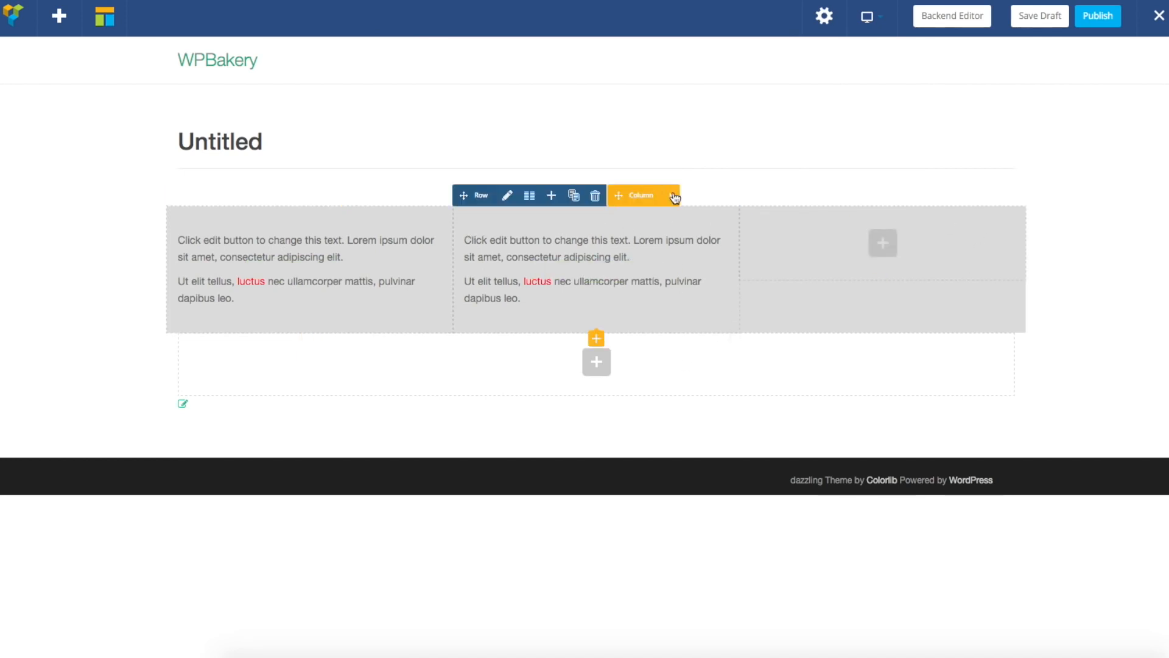
Step: Set the middle column's background colour to yellow #e4ed71, save the change and close the column settings
left_click(671, 197)
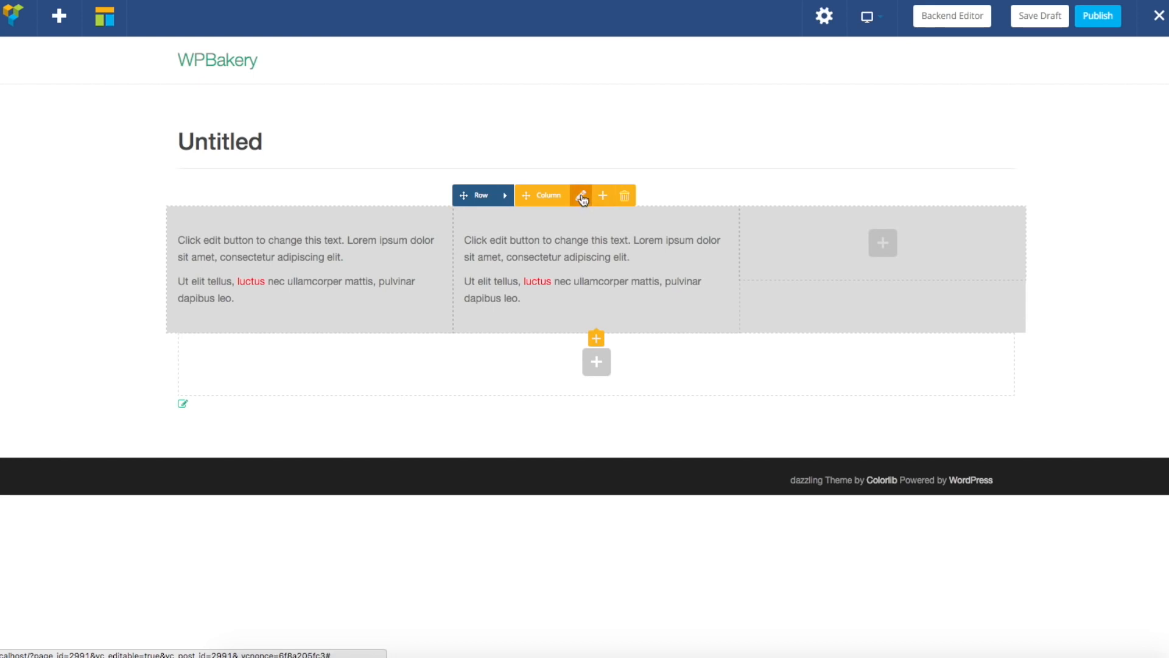
left_click(581, 195)
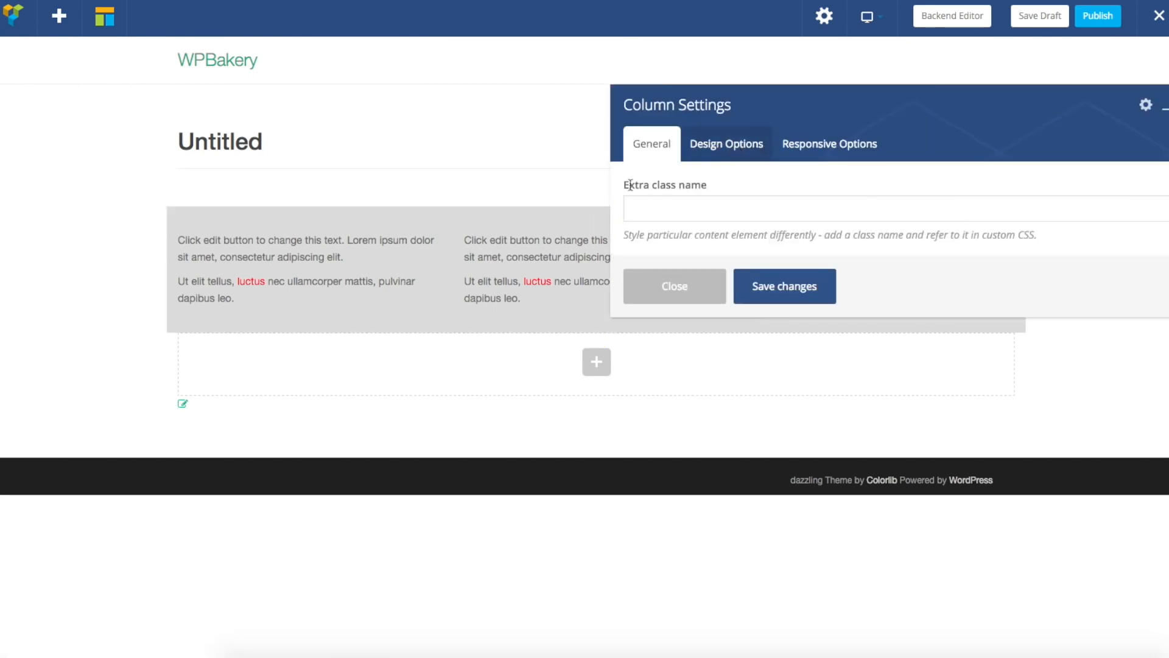
left_click(747, 147)
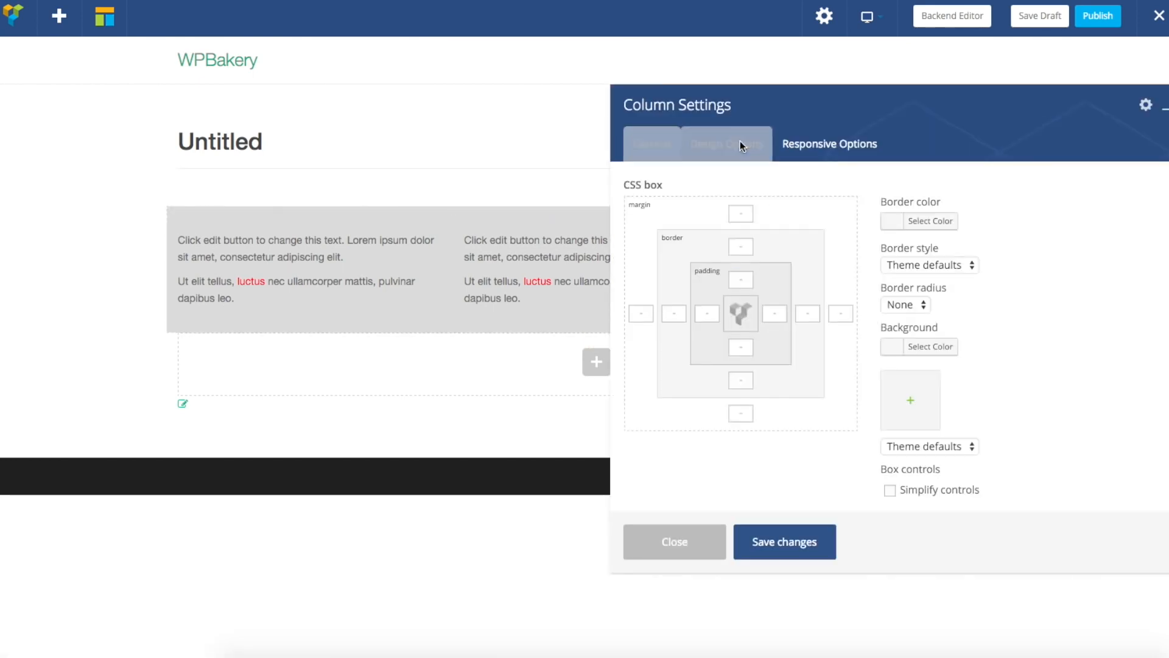
left_click(896, 349)
scroll(975, 394, "down", 1)
left_click(934, 475)
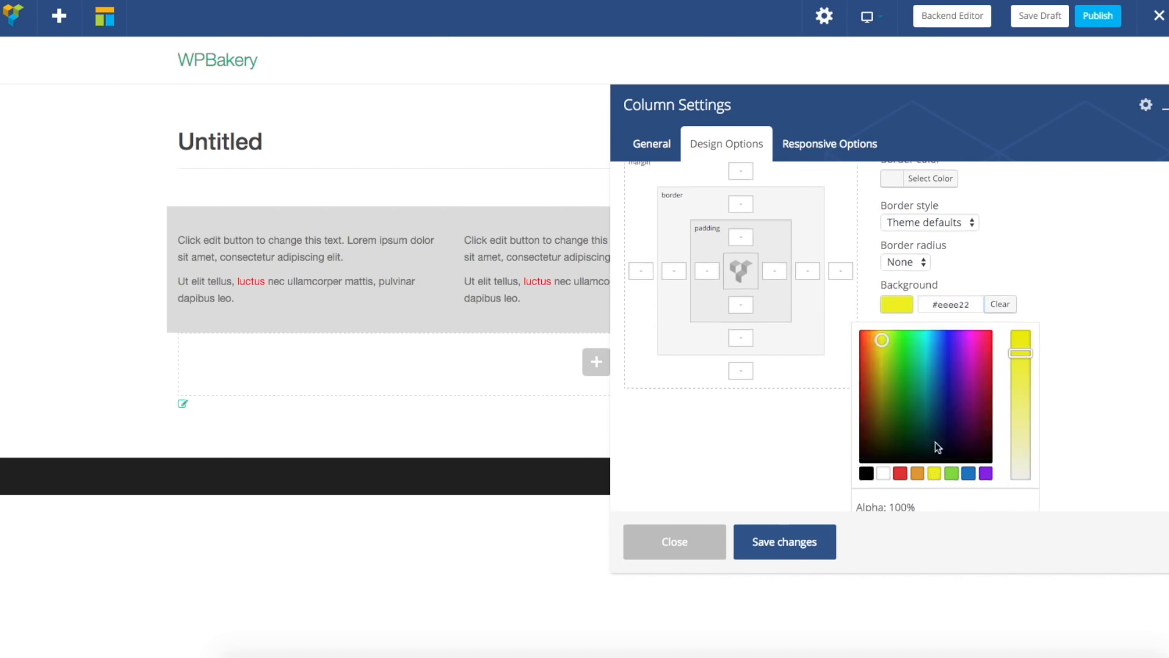
left_click(881, 352)
left_click_drag(881, 352, 883, 336)
scroll(976, 336, "up", 1)
left_click_drag(1026, 394, 1025, 445)
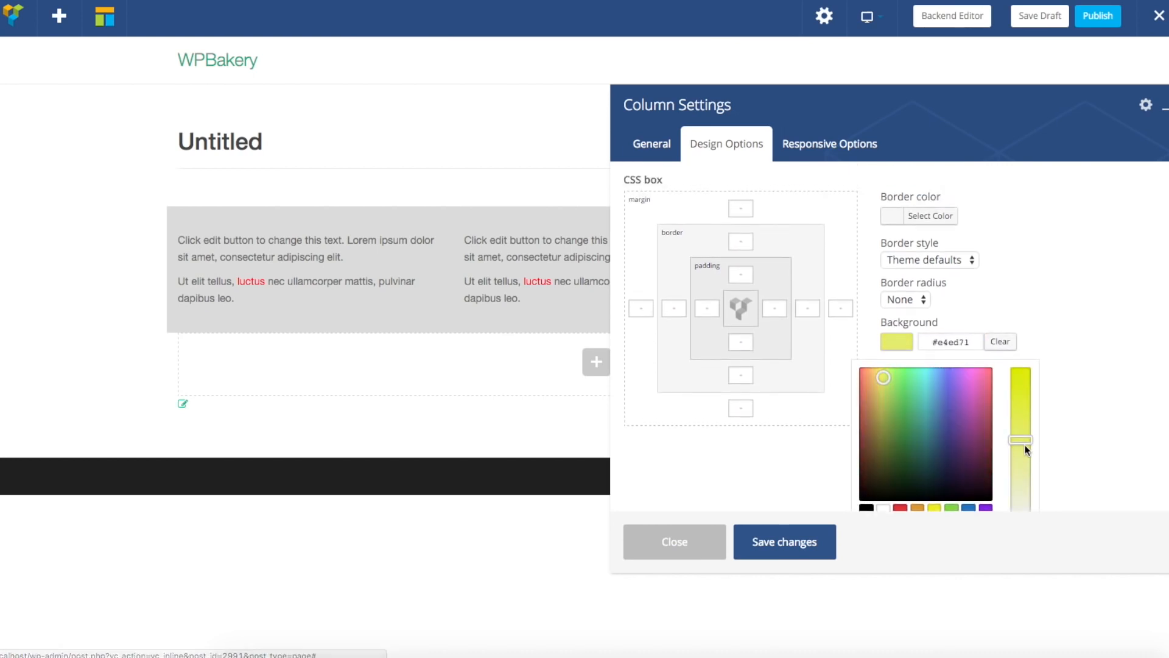
left_click(1084, 282)
left_click(778, 540)
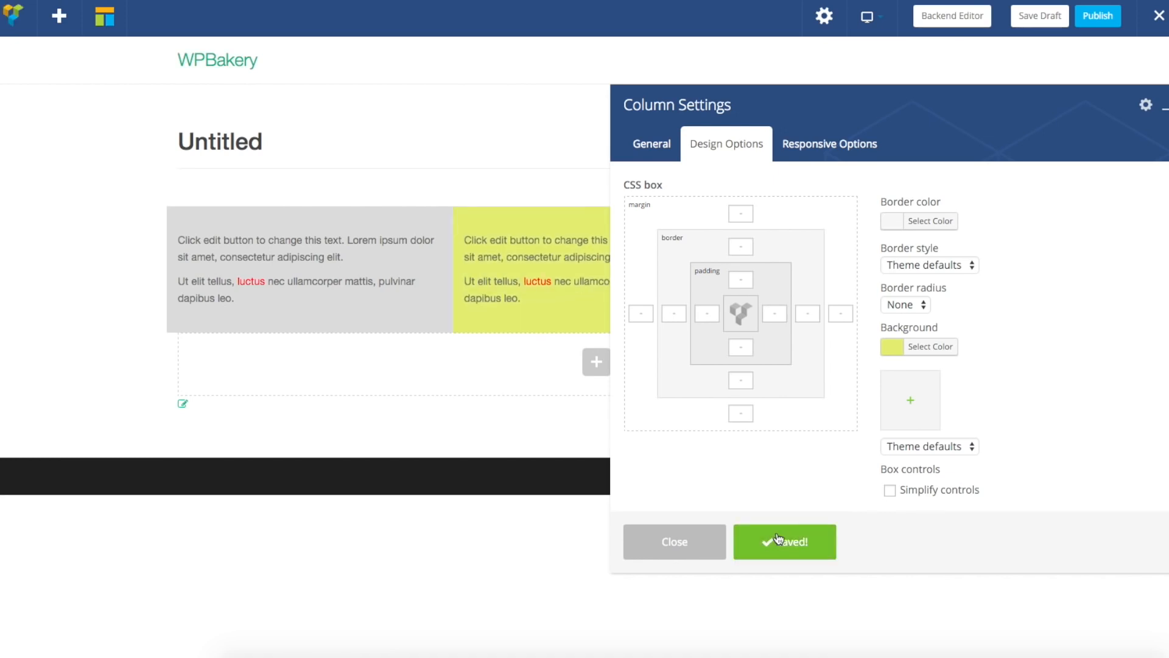
left_click(679, 541)
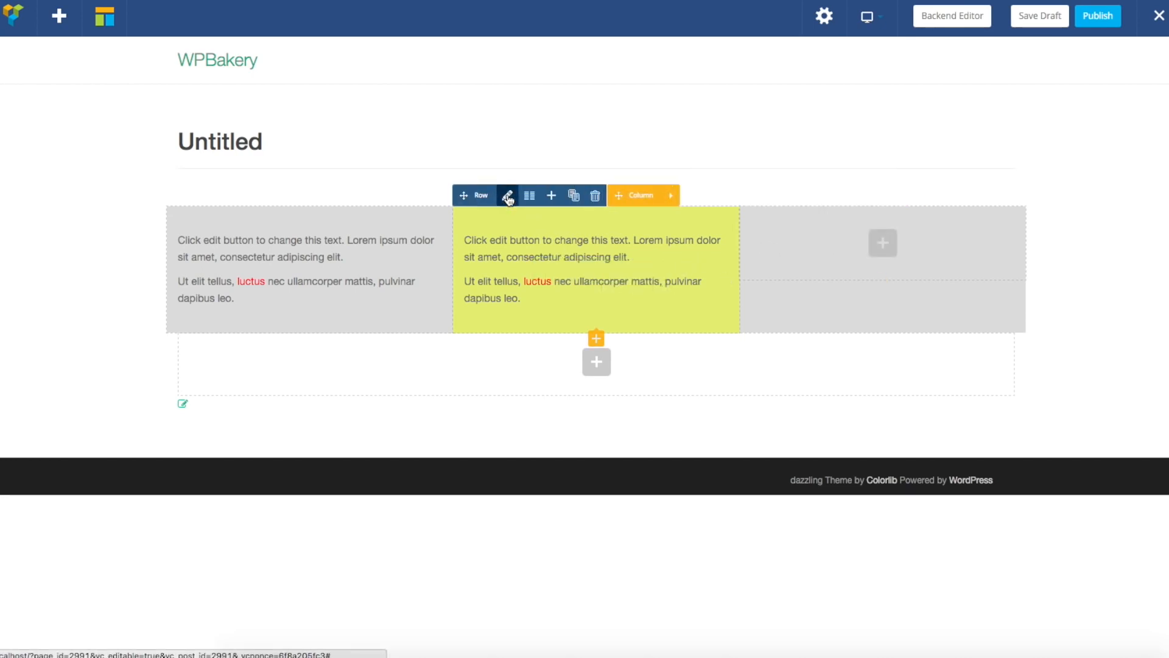
Step: Examine the row's Columns gap and Full height row options and close the row settings without saving
left_click(507, 196)
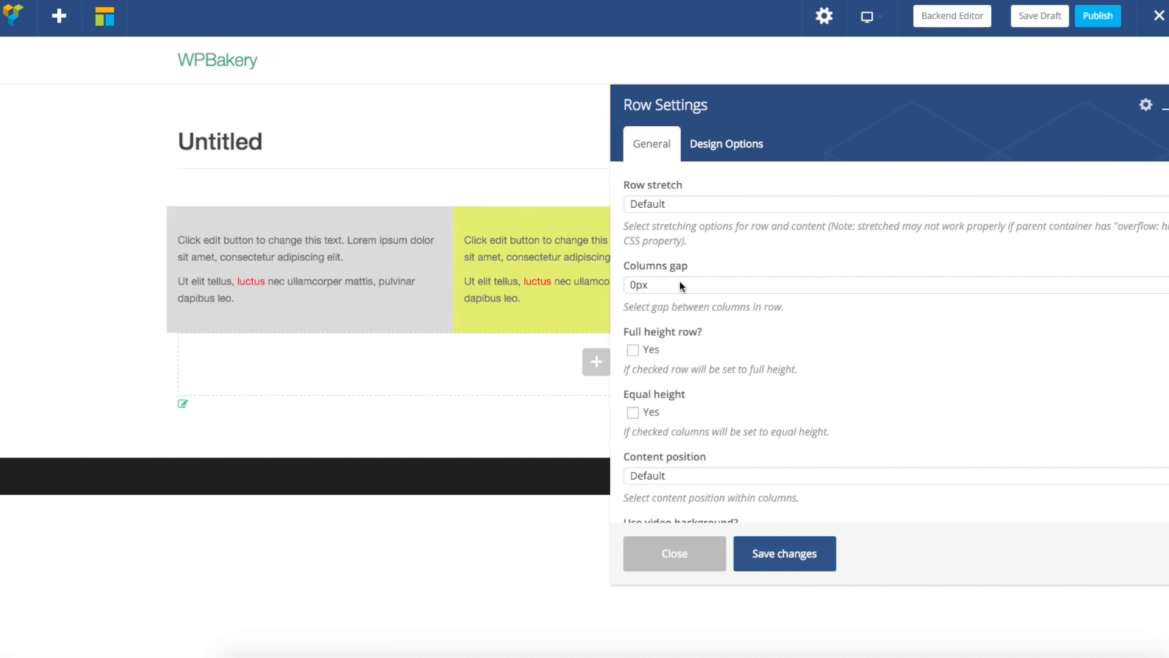
left_click(669, 284)
left_click(676, 283)
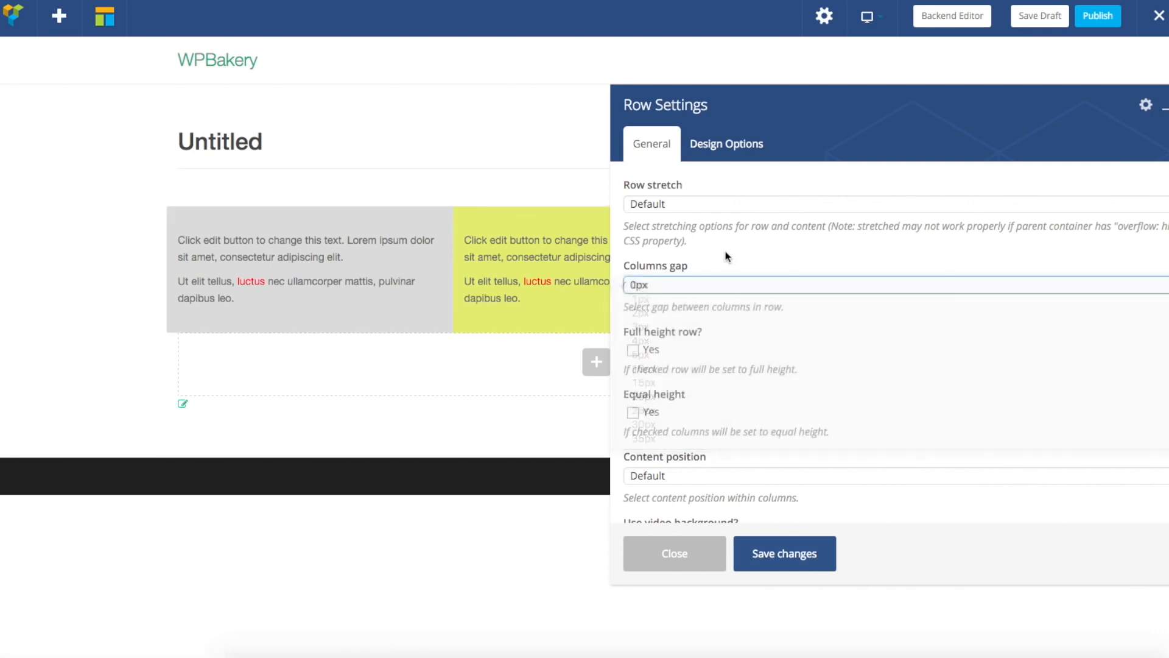
scroll(737, 300, "down", 1)
left_click(633, 314)
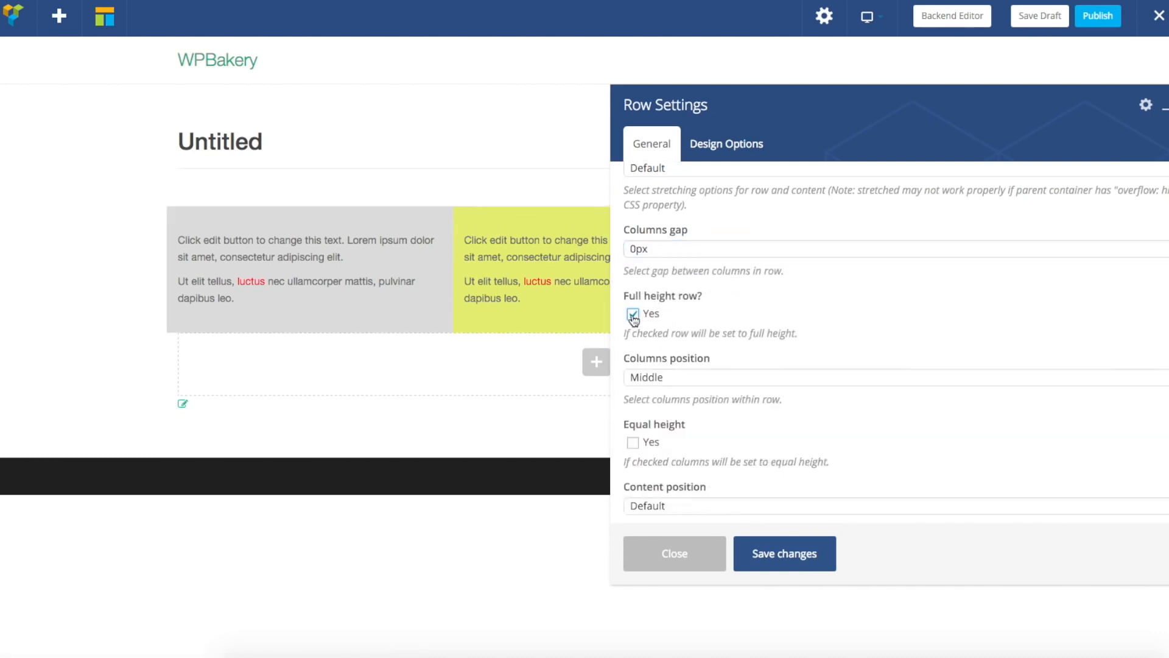
left_click(633, 315)
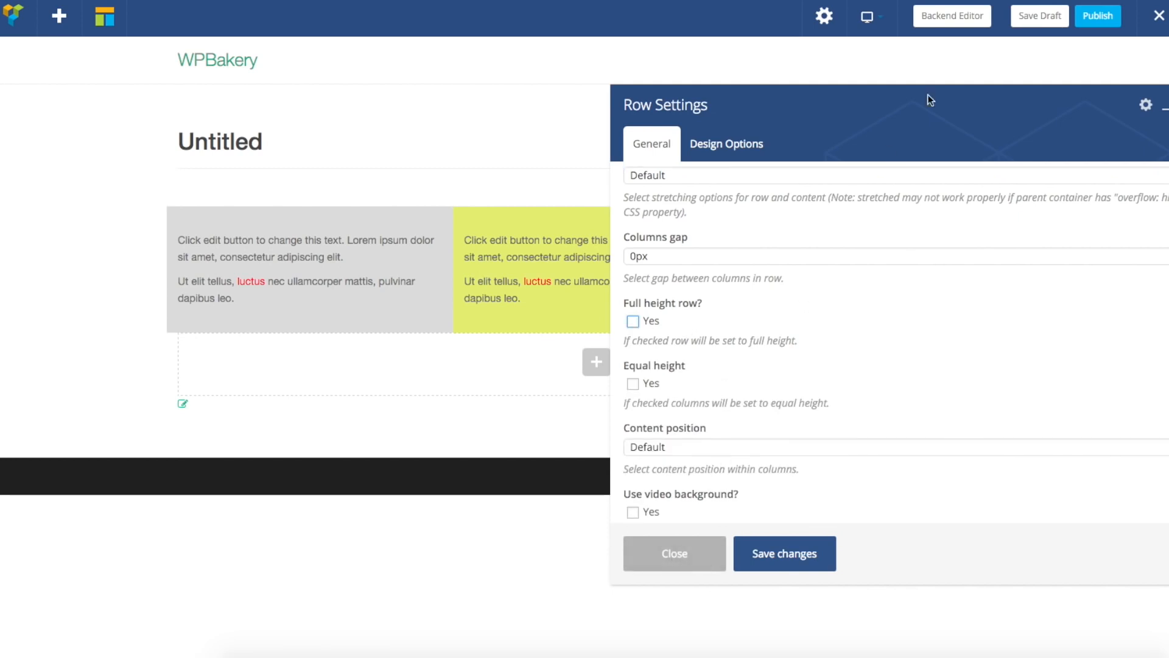
left_click_drag(933, 115, 707, 108)
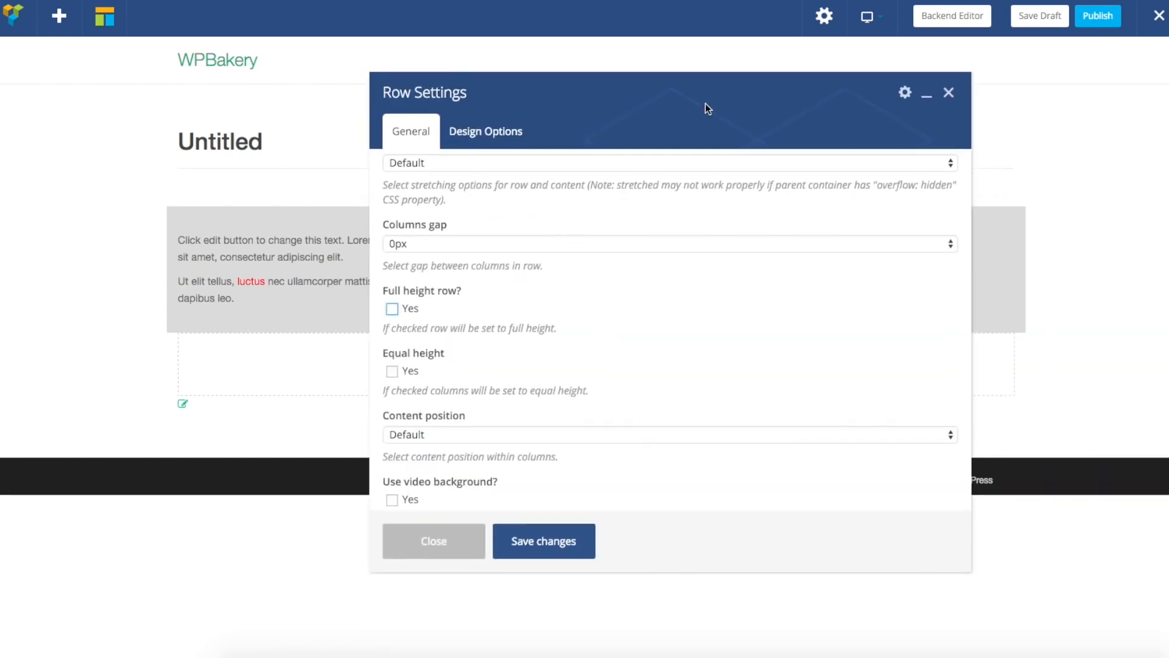
left_click(435, 541)
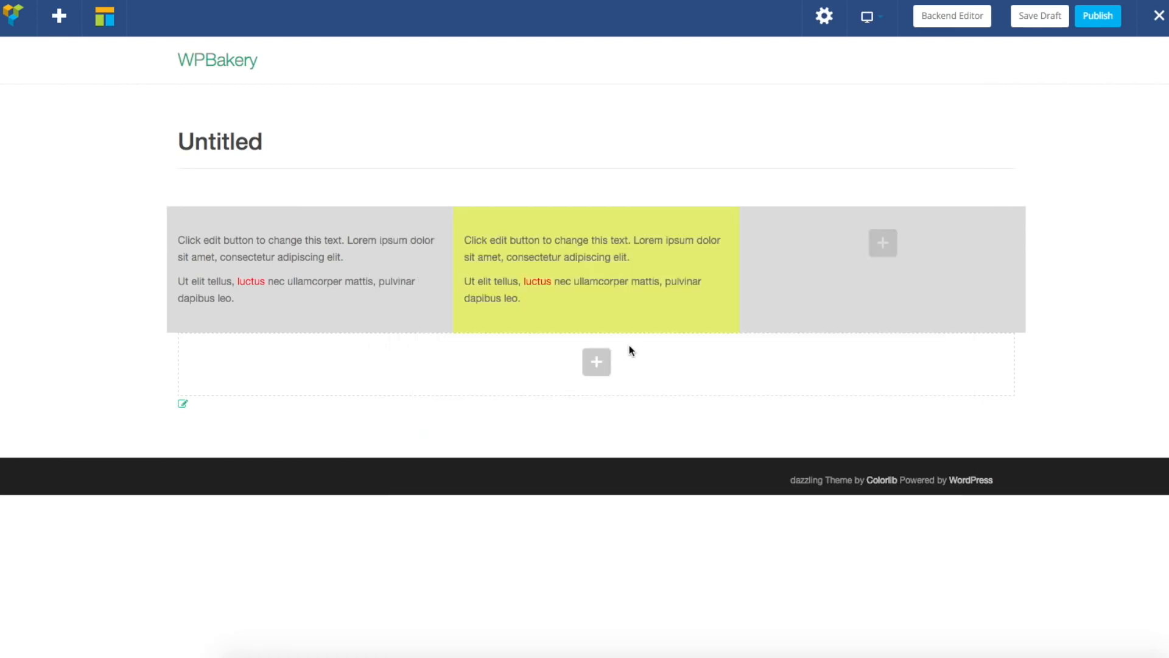
Step: Add a Single Image element below the text block in the first column
mouse_move(667, 313)
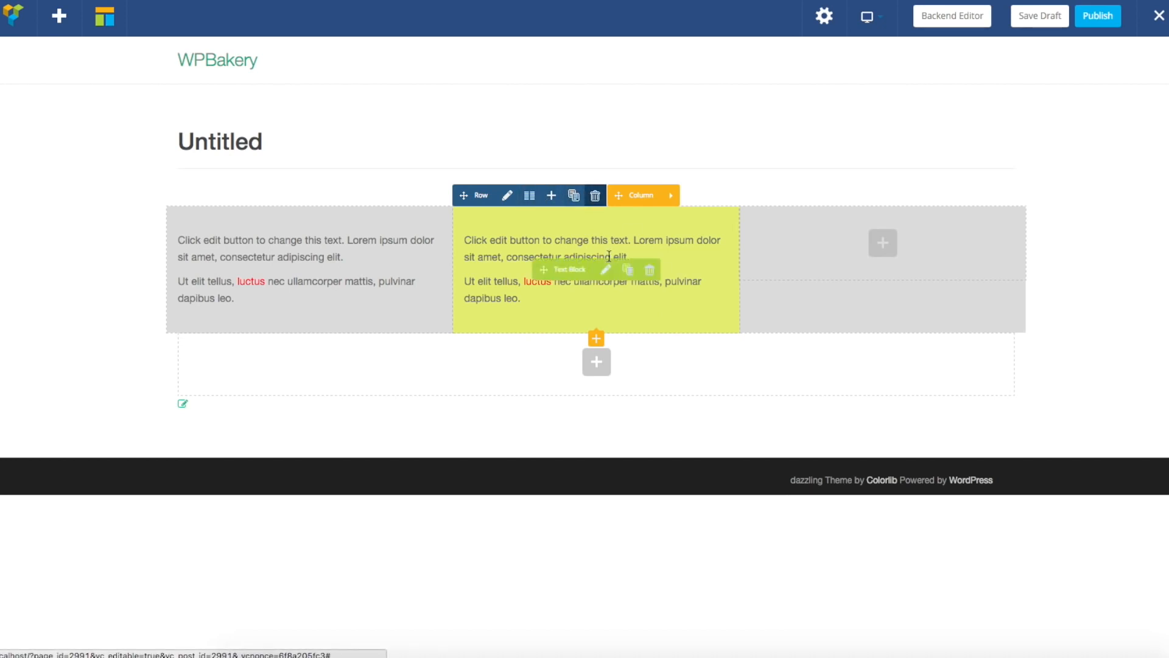
mouse_move(308, 336)
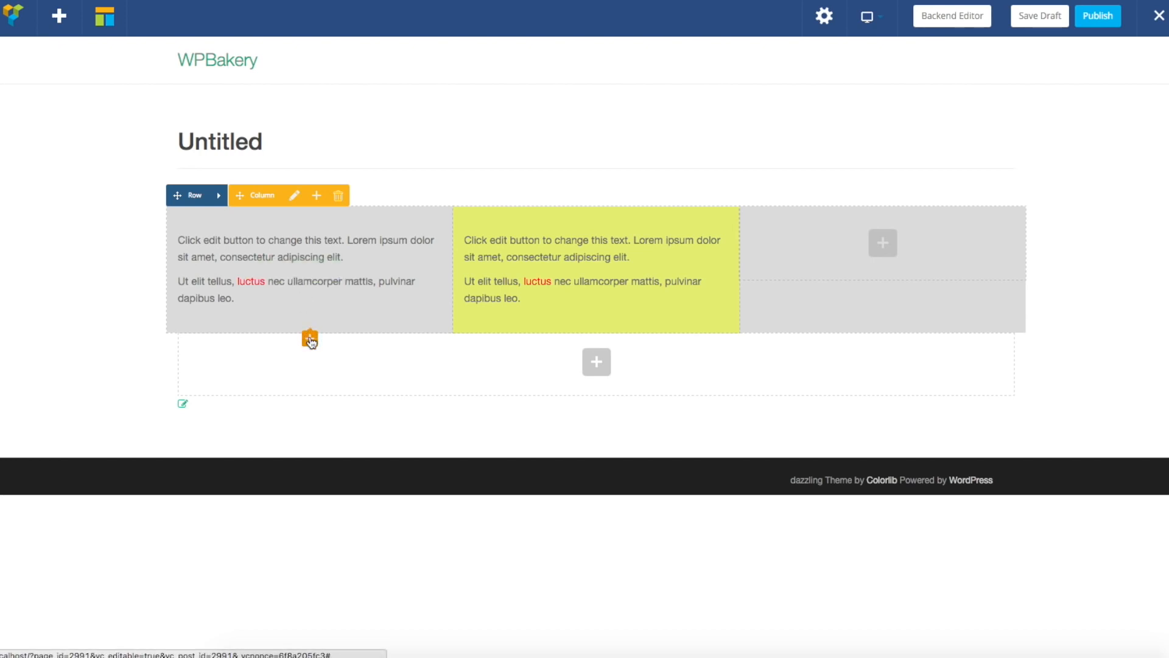
left_click(310, 338)
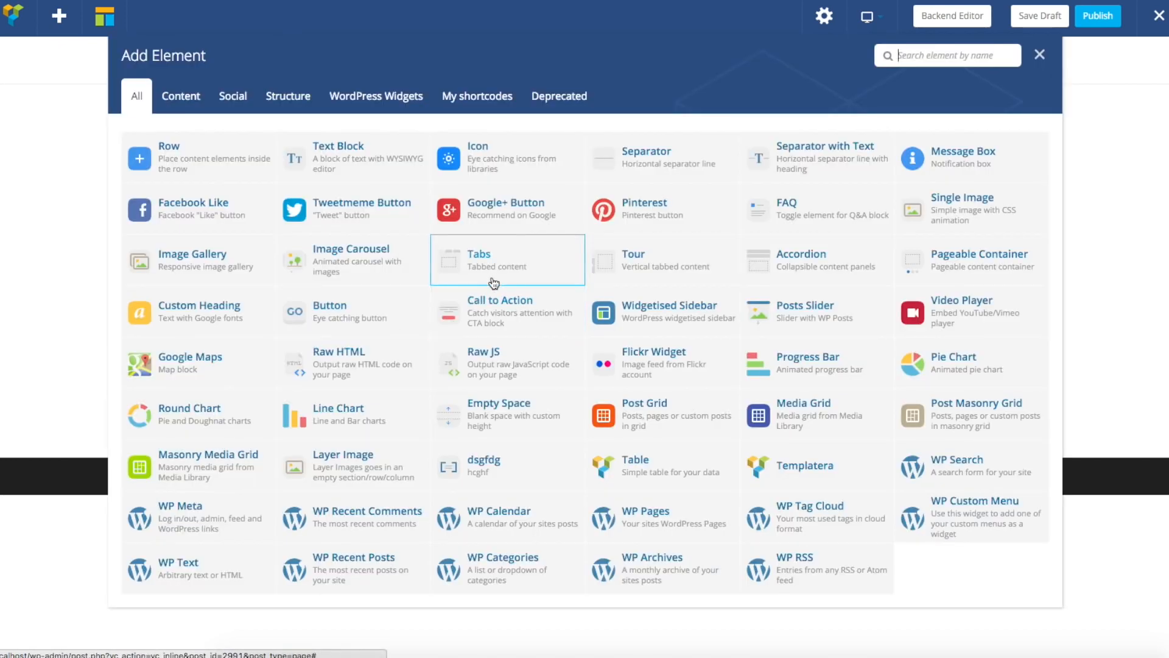
left_click(949, 203)
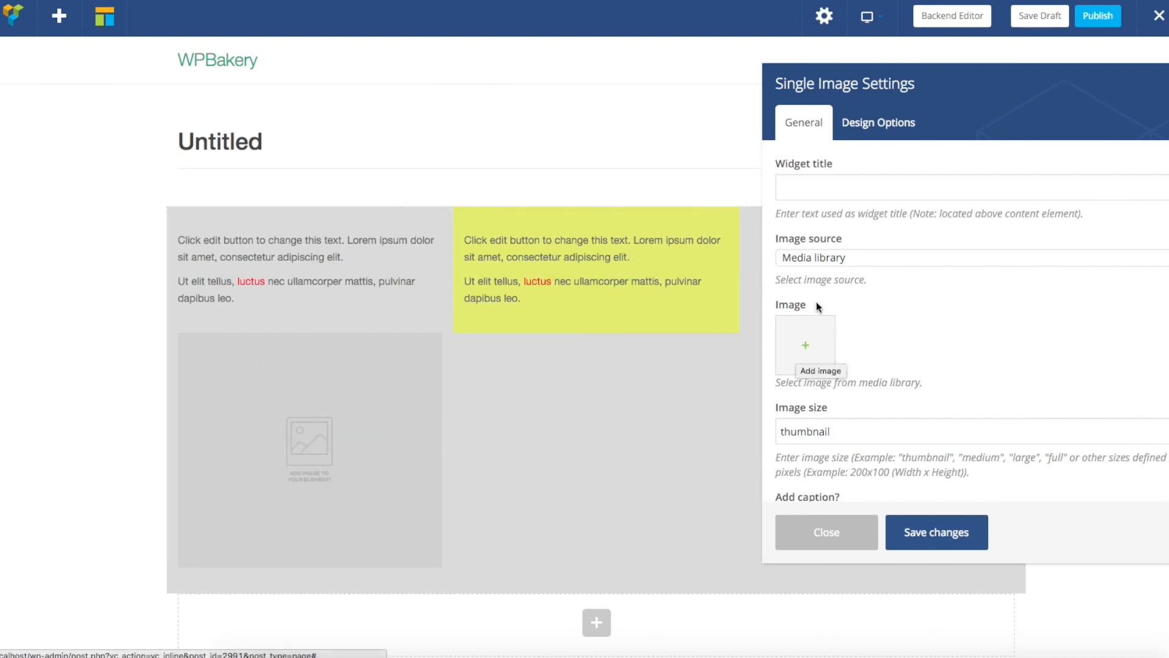
Step: Set Map_Icon.png from the media library as the single image and save the element
left_click(807, 342)
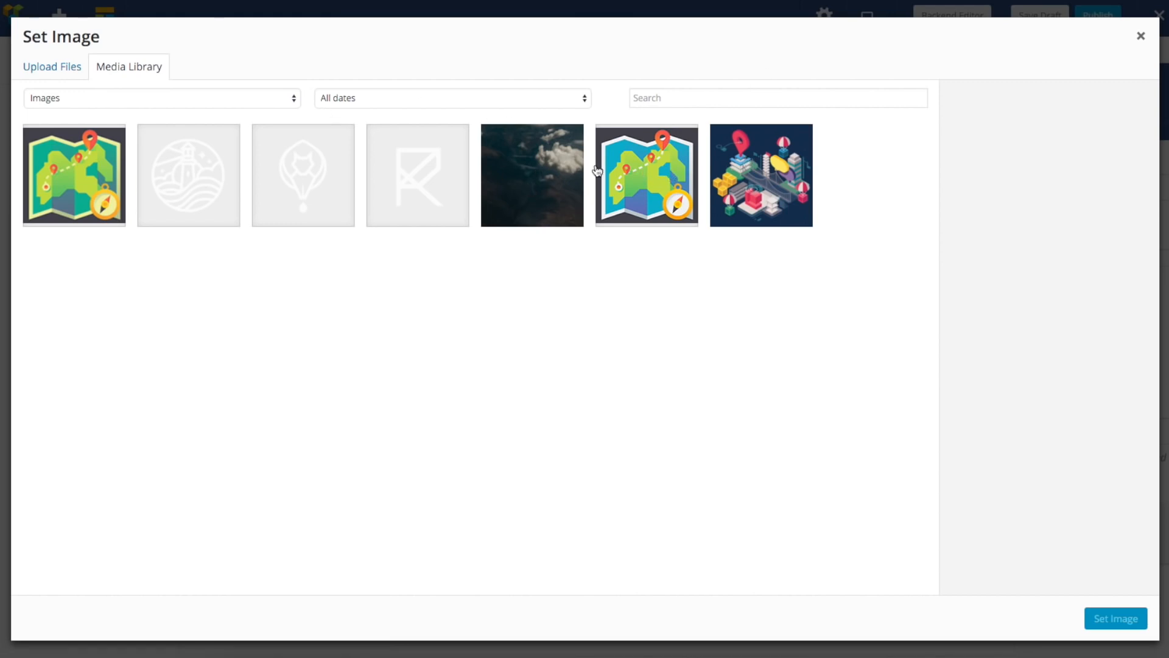
left_click(646, 177)
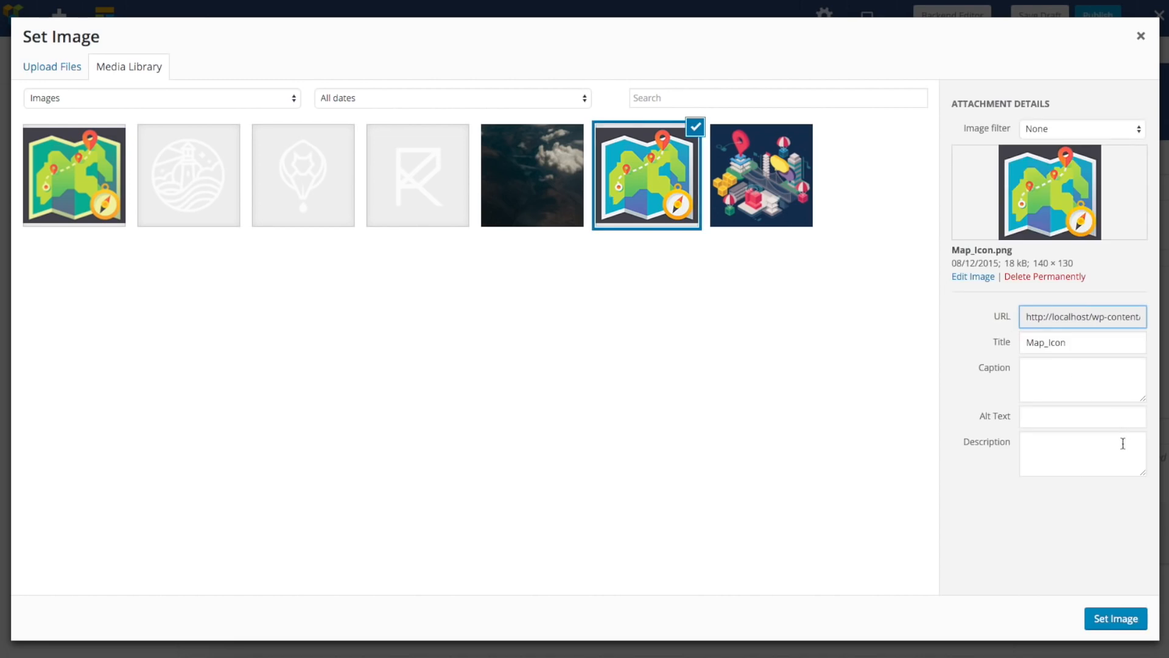
left_click(53, 69)
left_click(152, 72)
left_click(1123, 616)
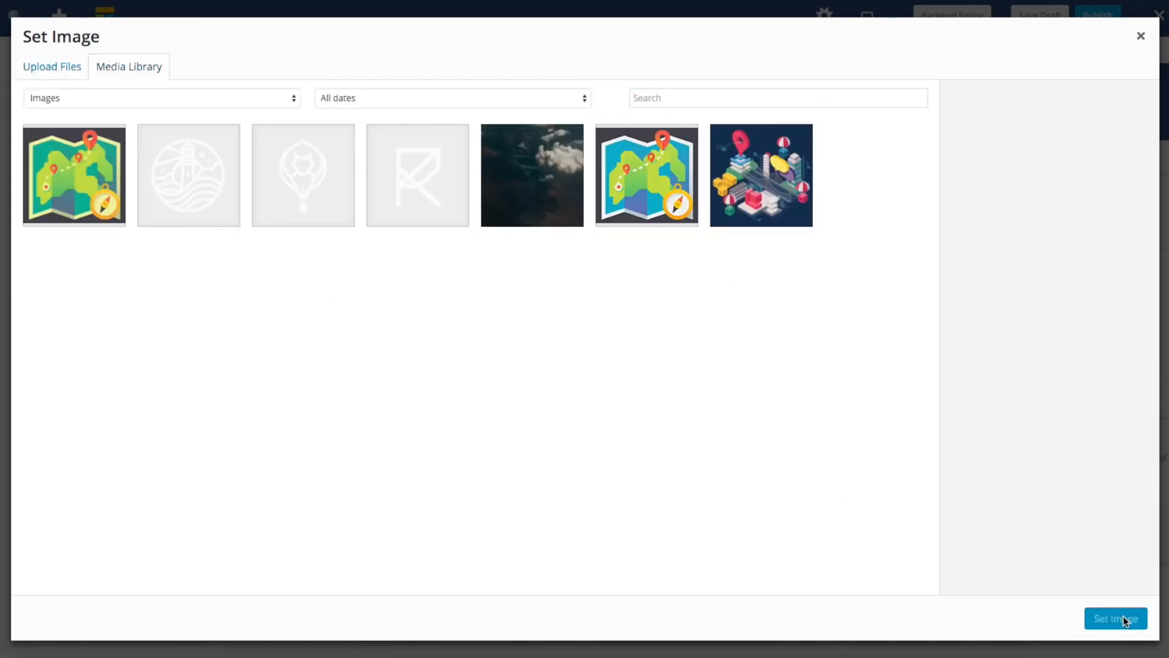
left_click(914, 528)
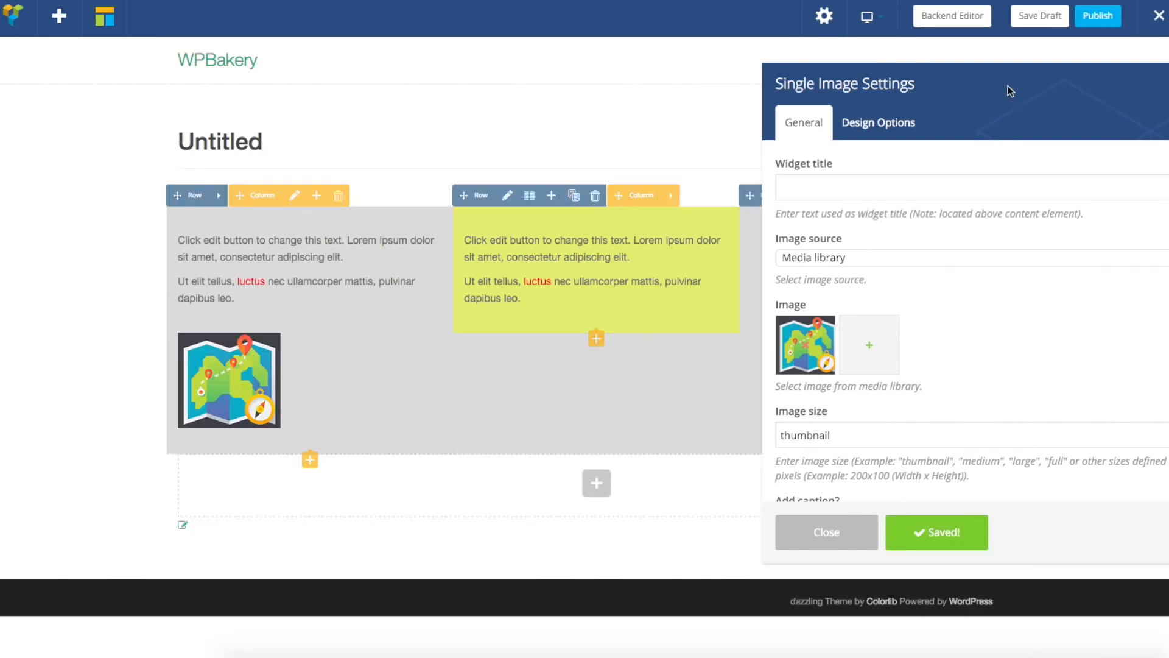
Step: Set the single image's alignment to Center and save the change
left_click_drag(1009, 92, 638, 62)
scroll(470, 347, "down", 2)
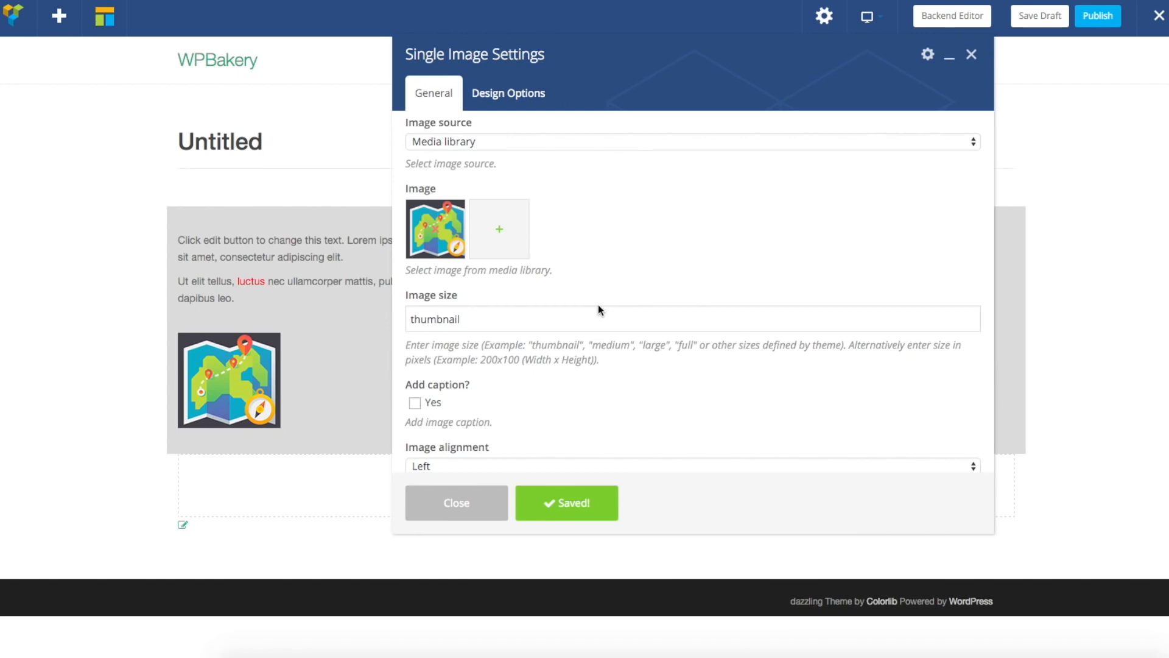
scroll(598, 305, "down", 1)
scroll(623, 340, "down", 1)
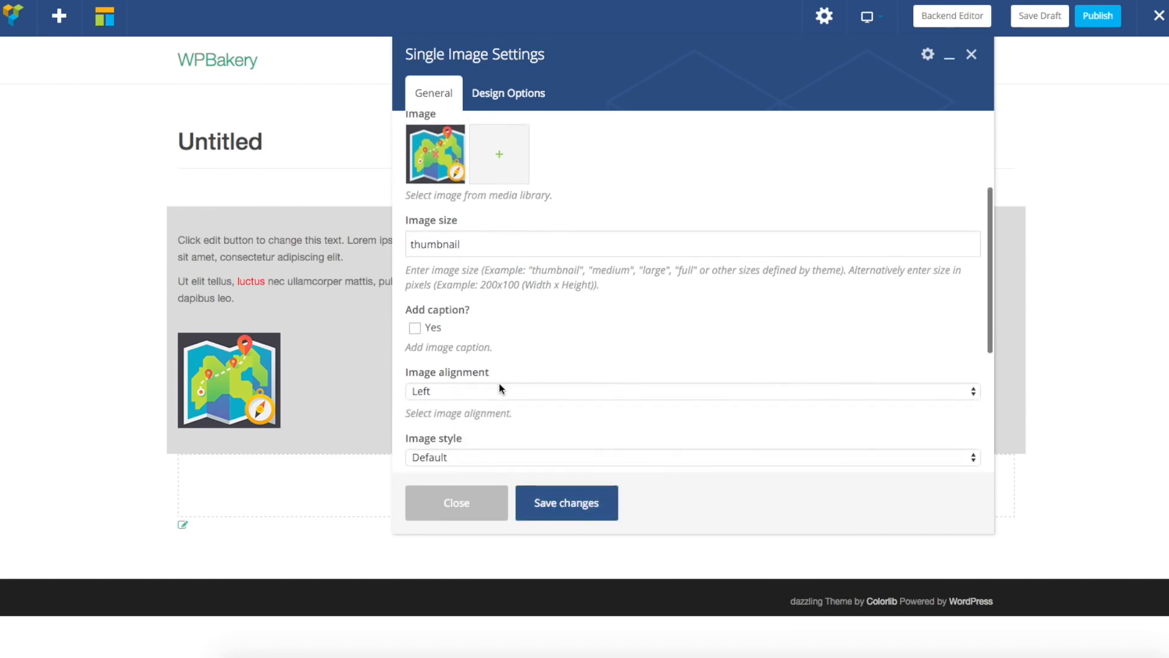
left_click(496, 391)
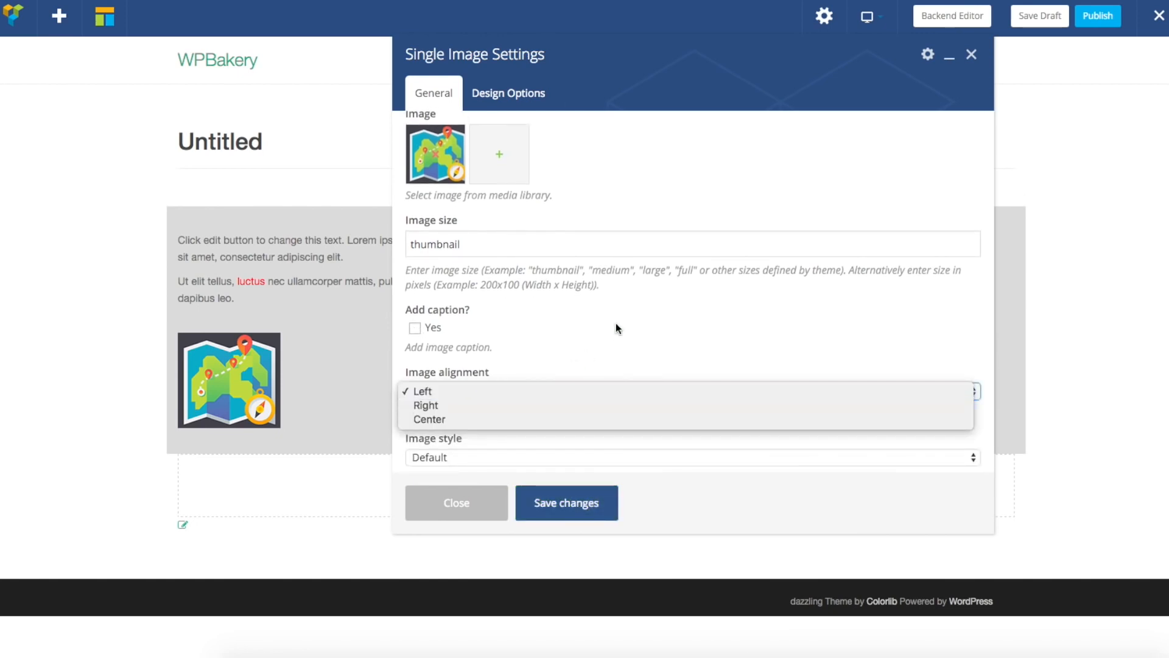
left_click(587, 352)
left_click(461, 397)
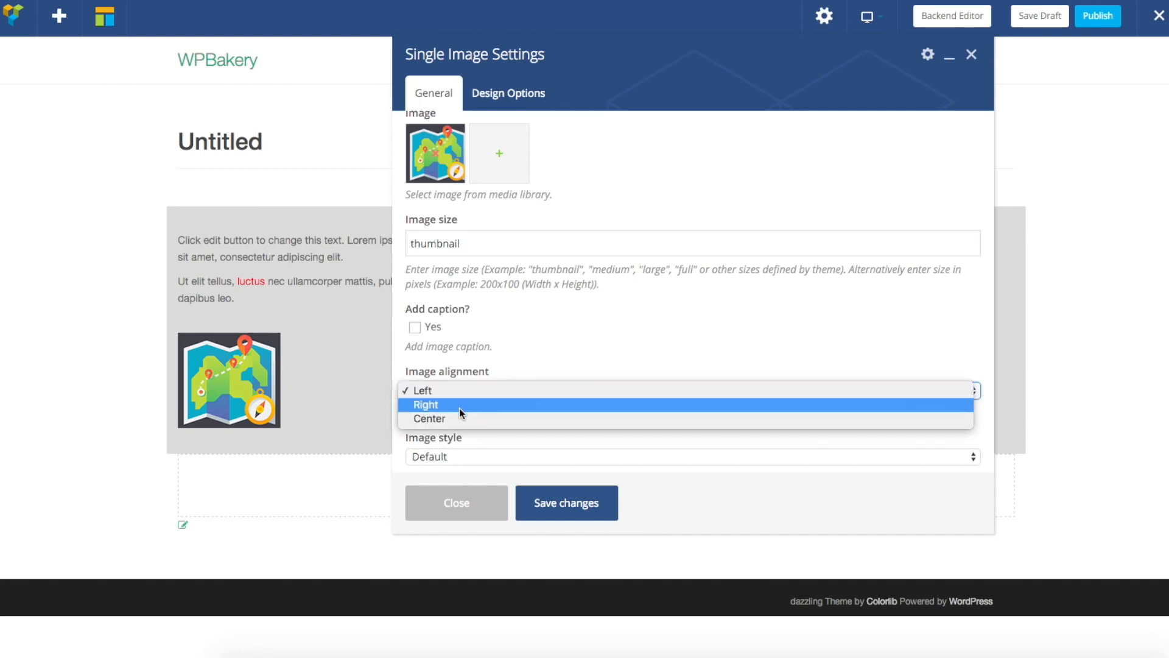
left_click(565, 500)
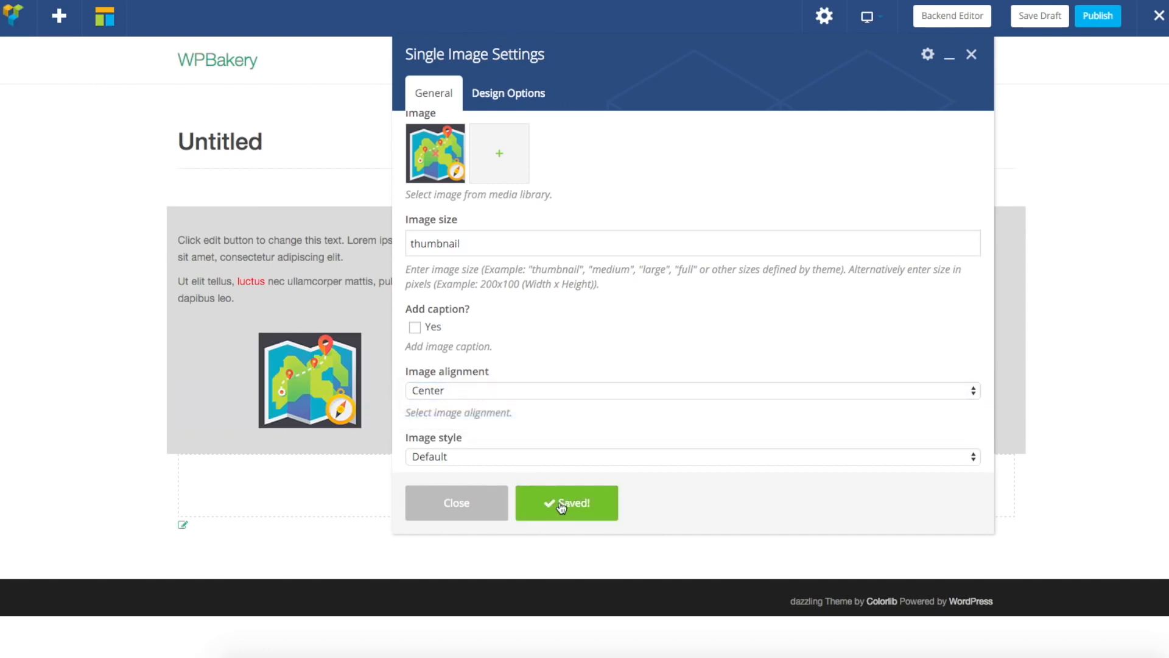
Step: Set the single image's style to Circle and save the change
scroll(611, 365, "down", 1)
scroll(611, 365, "down", 3)
left_click(472, 344)
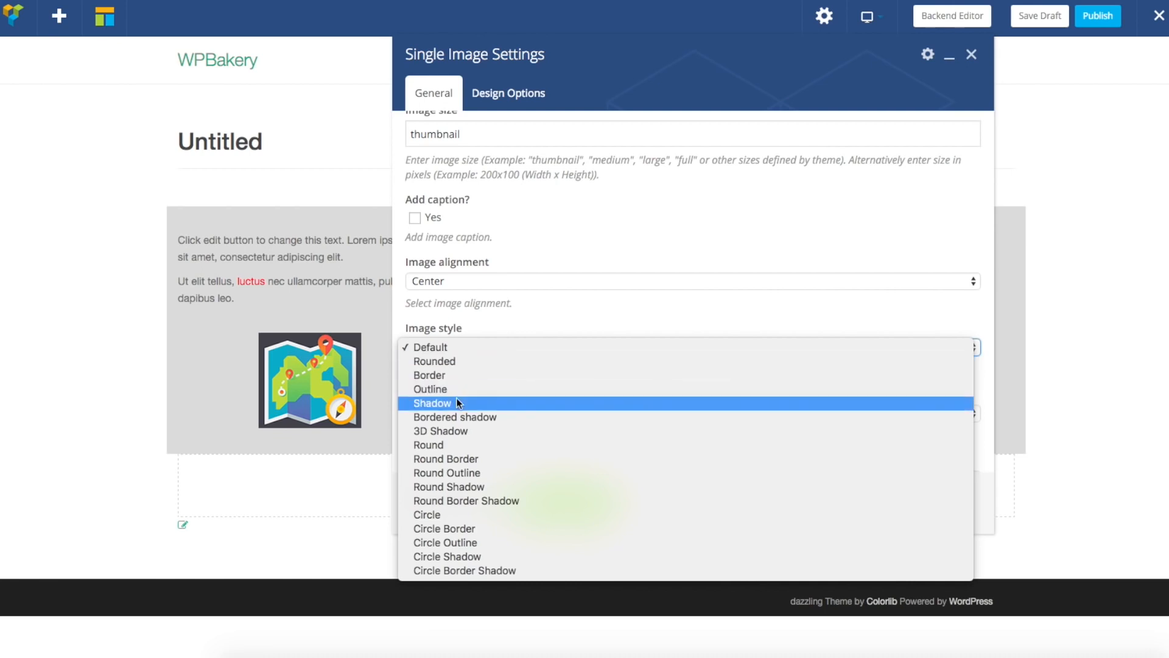
left_click(458, 516)
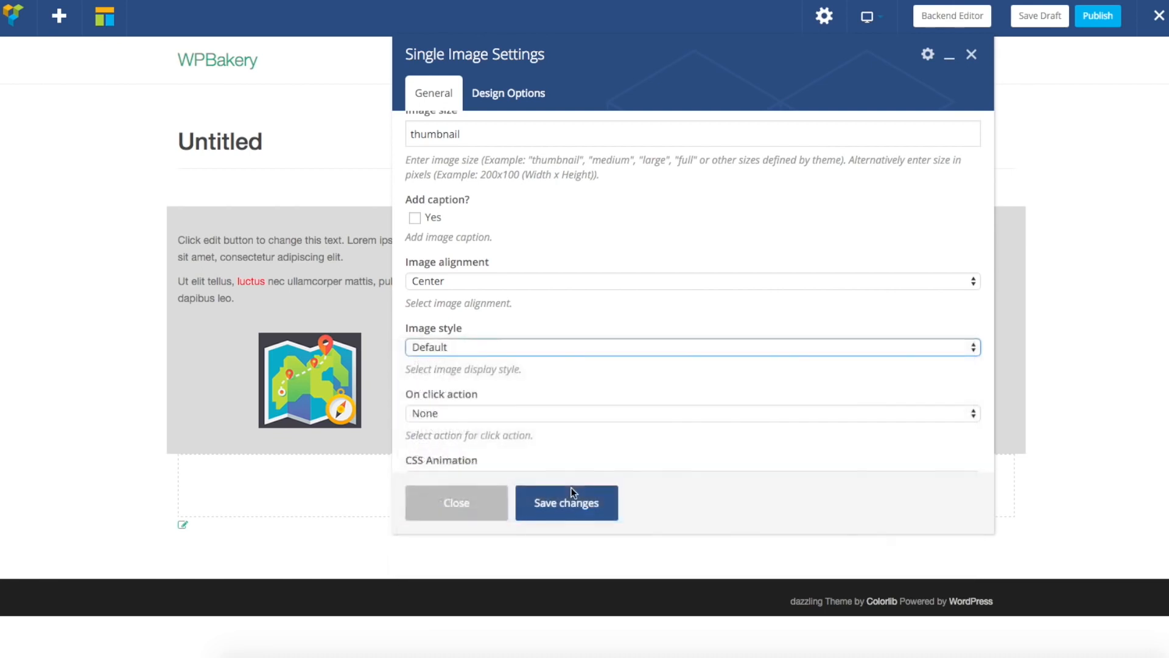
left_click(572, 502)
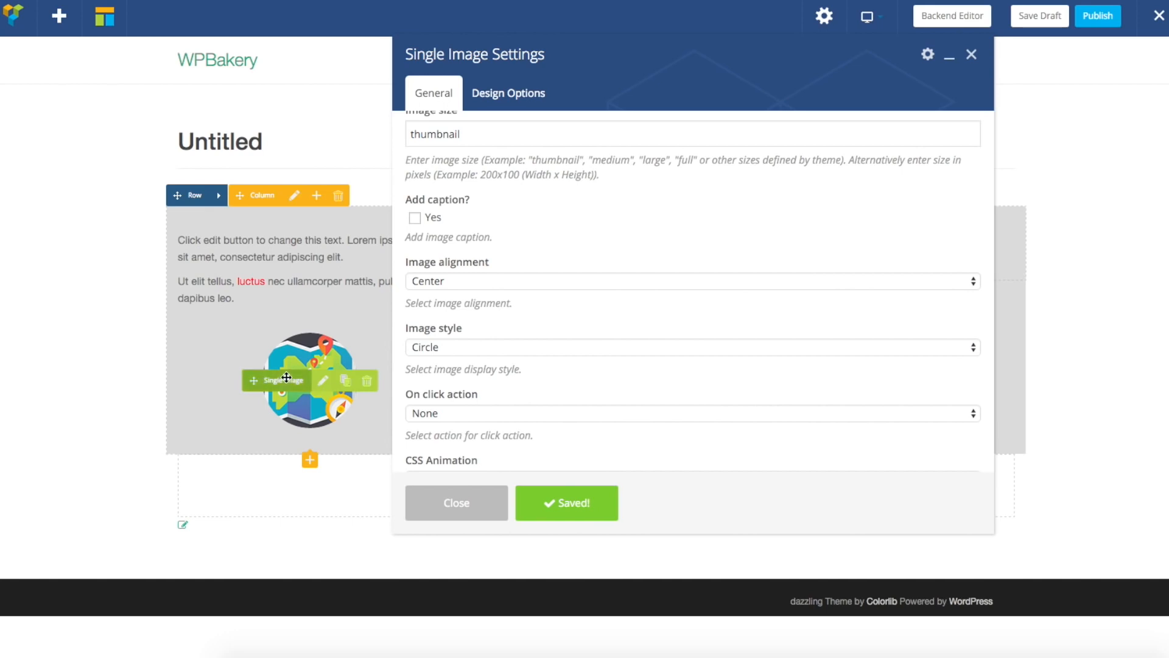
Step: Set the image size to full, save and close the settings, and move the image above the text block in the first column
scroll(526, 243, "up", 3)
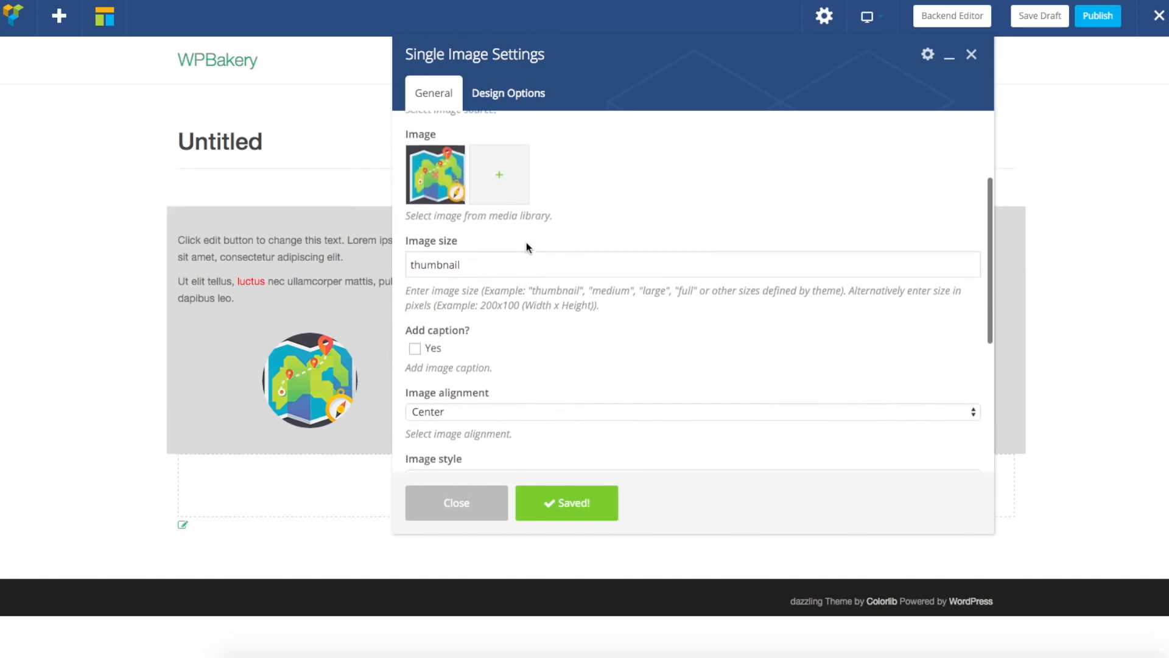
double_click(489, 272)
type("f")
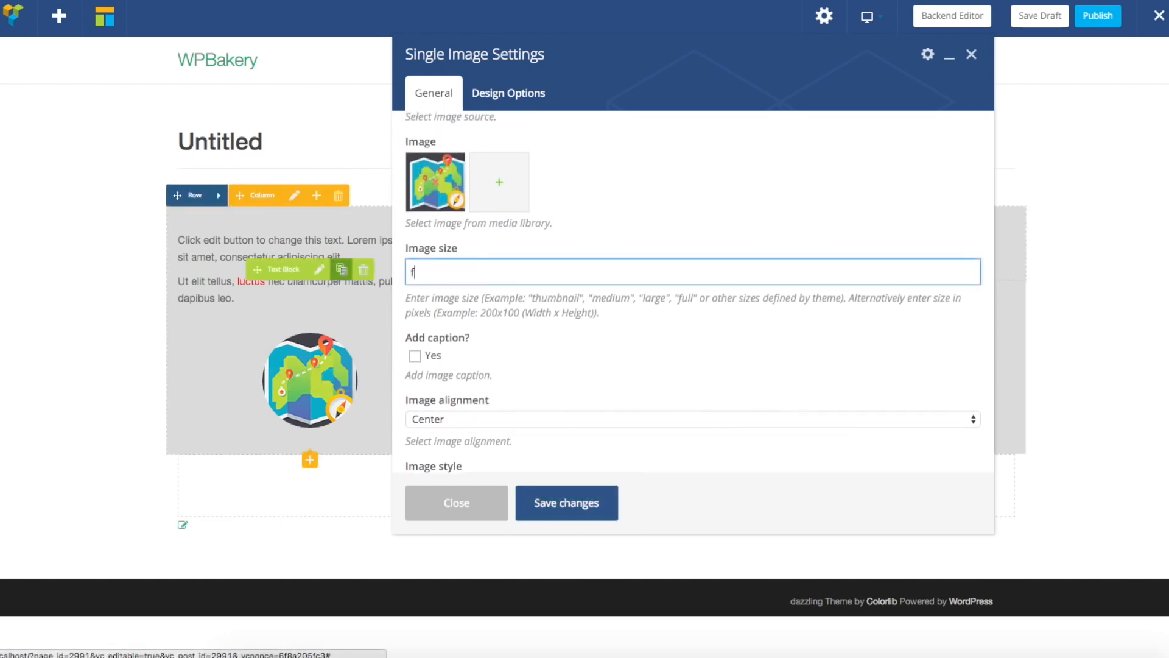
type("ull")
left_click(596, 518)
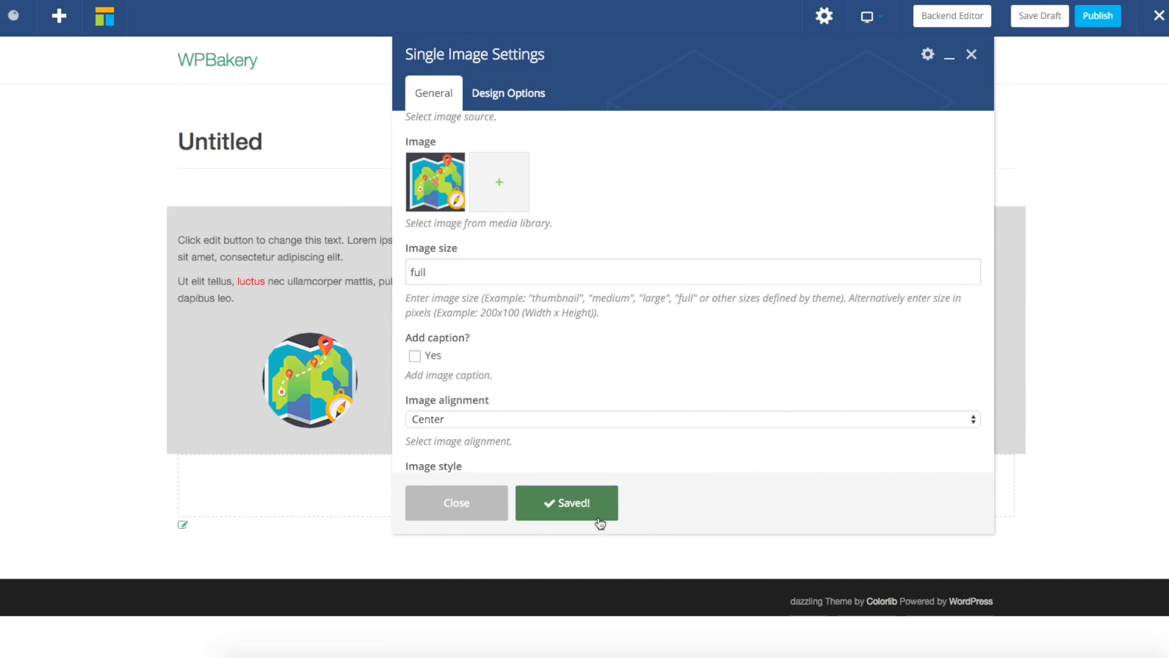
left_click(467, 506)
left_click_drag(268, 371, 291, 245)
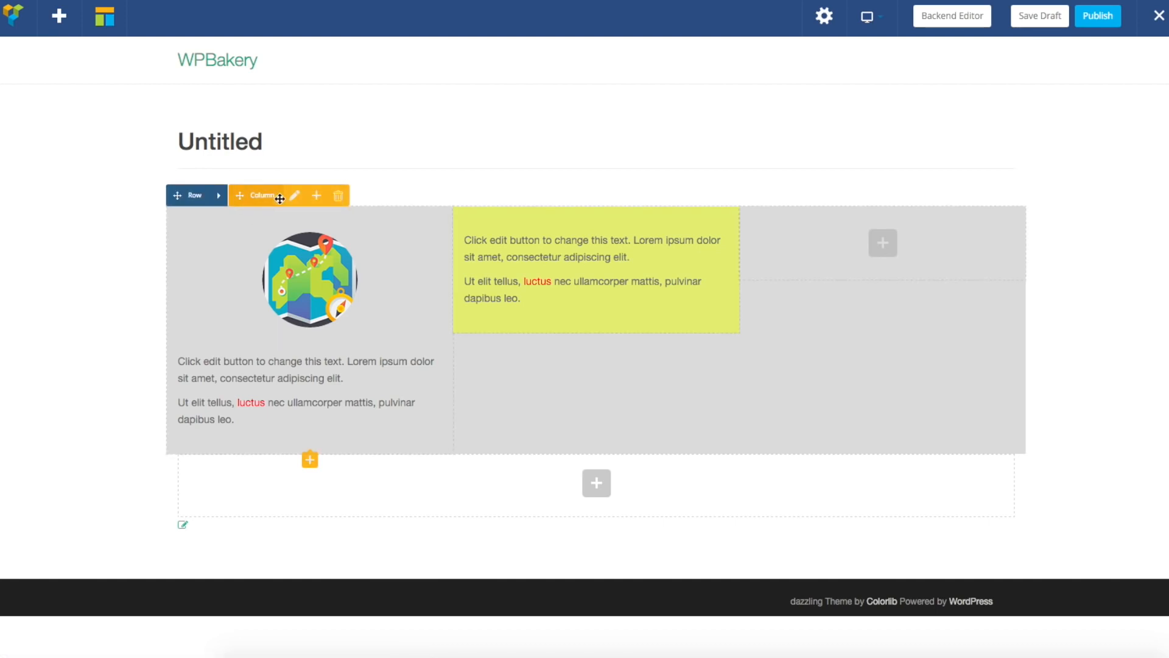
Step: Delete the entire three-column row from the page and confirm the removal
mouse_move(223, 202)
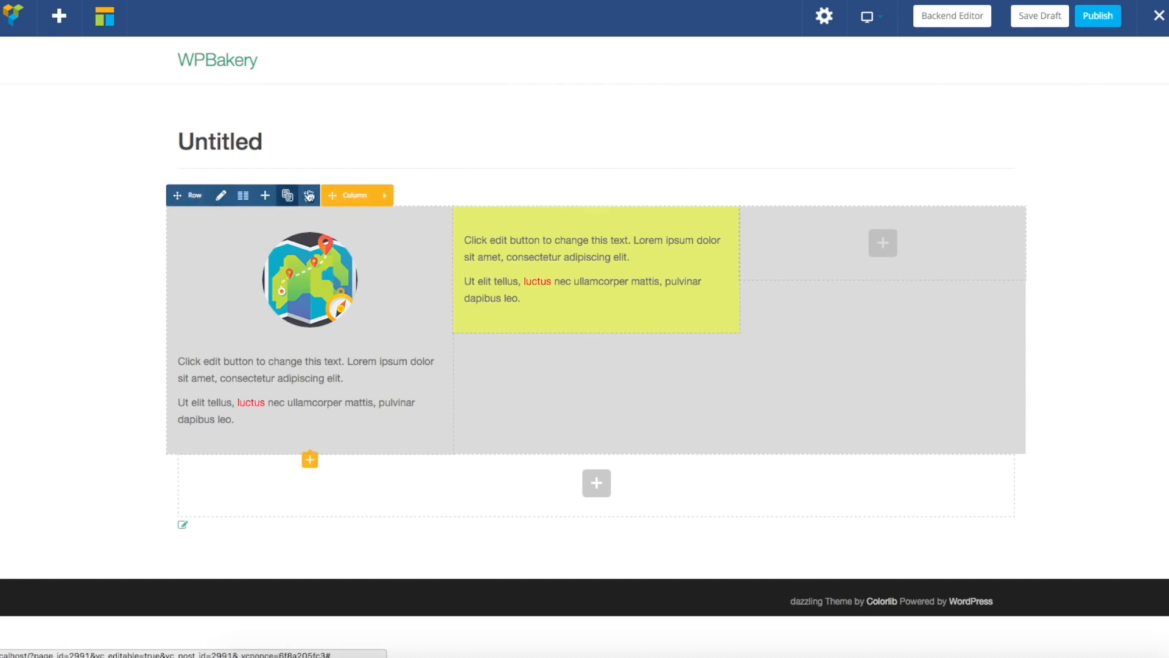
left_click(309, 195)
left_click(821, 192)
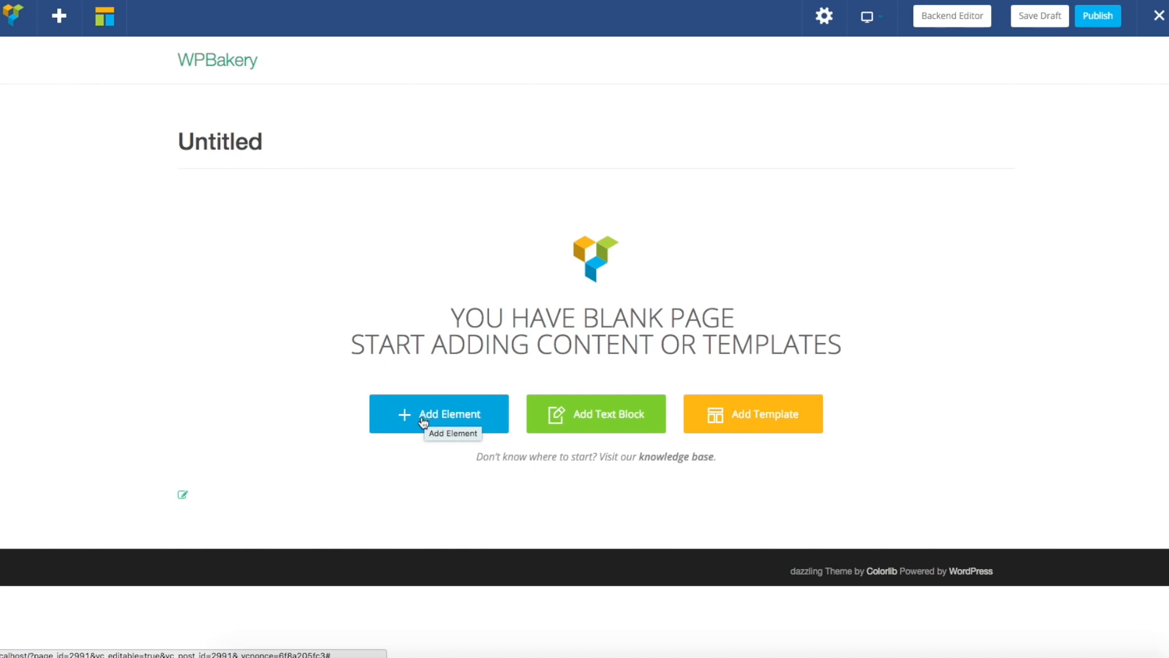
Step: Add a Text Block element to the blank page and close its settings with the default text
left_click(428, 420)
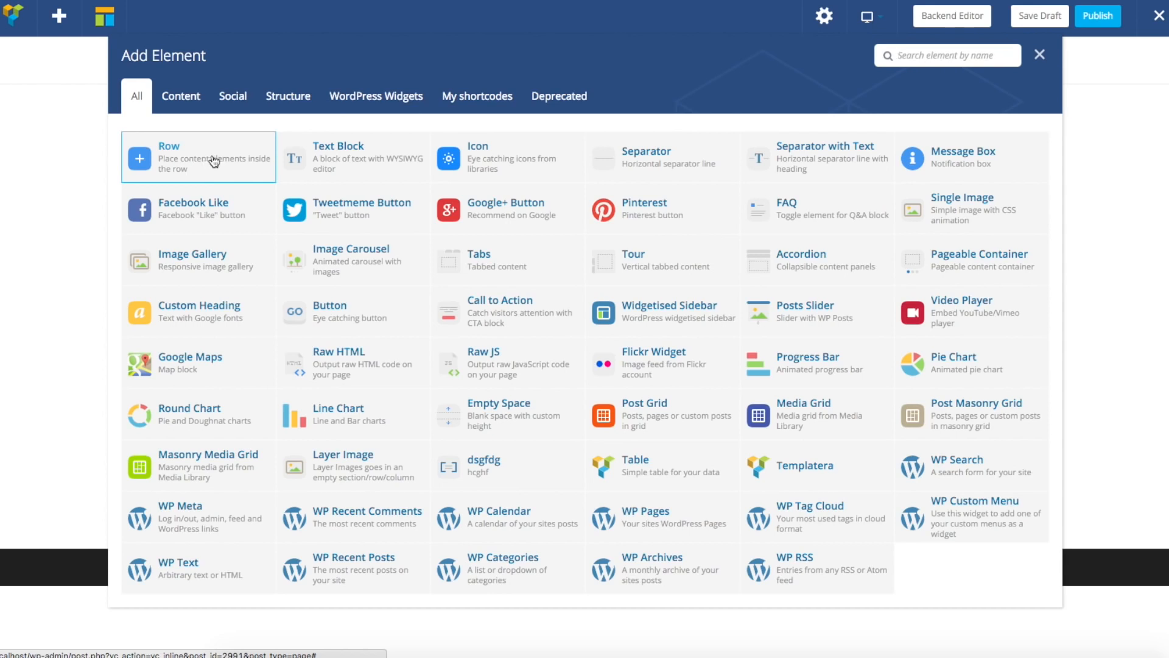
left_click(385, 161)
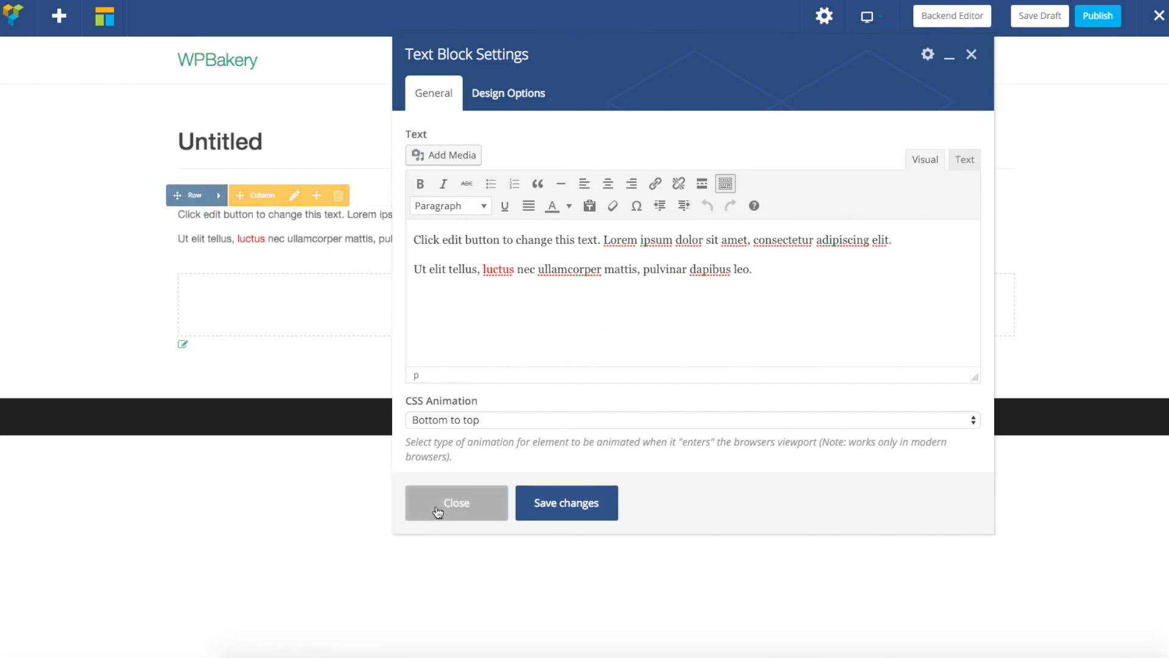
left_click(437, 512)
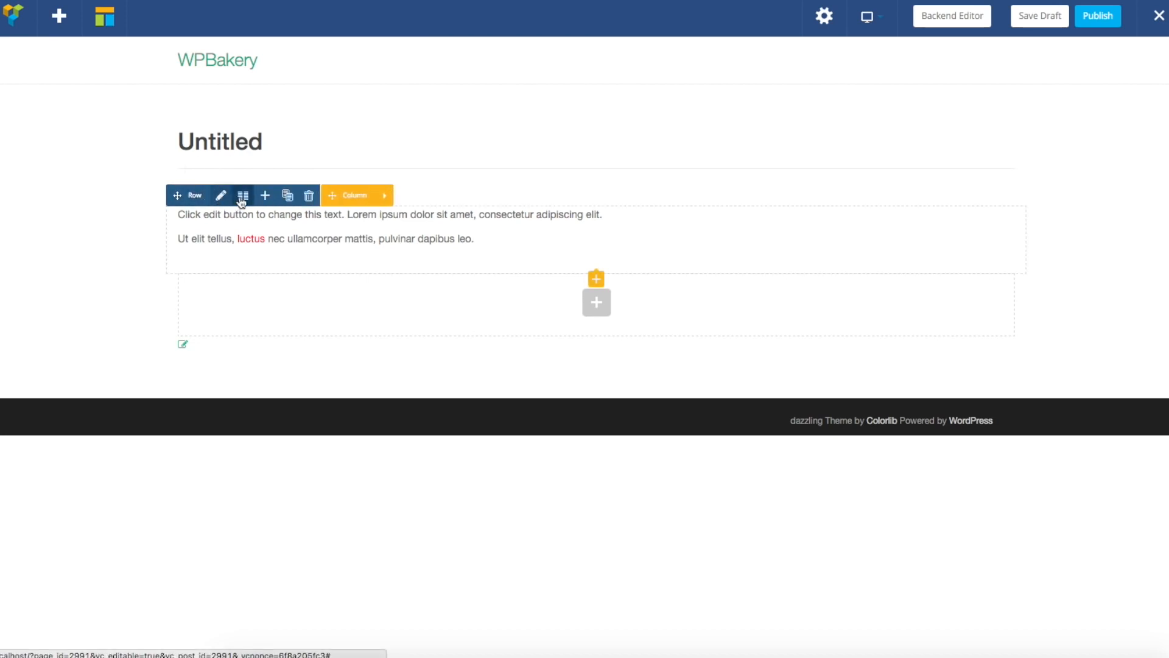
Step: Split the row into a 1/2 + 1/2 layout and move the text block into the second column
left_click(243, 196)
left_click(640, 135)
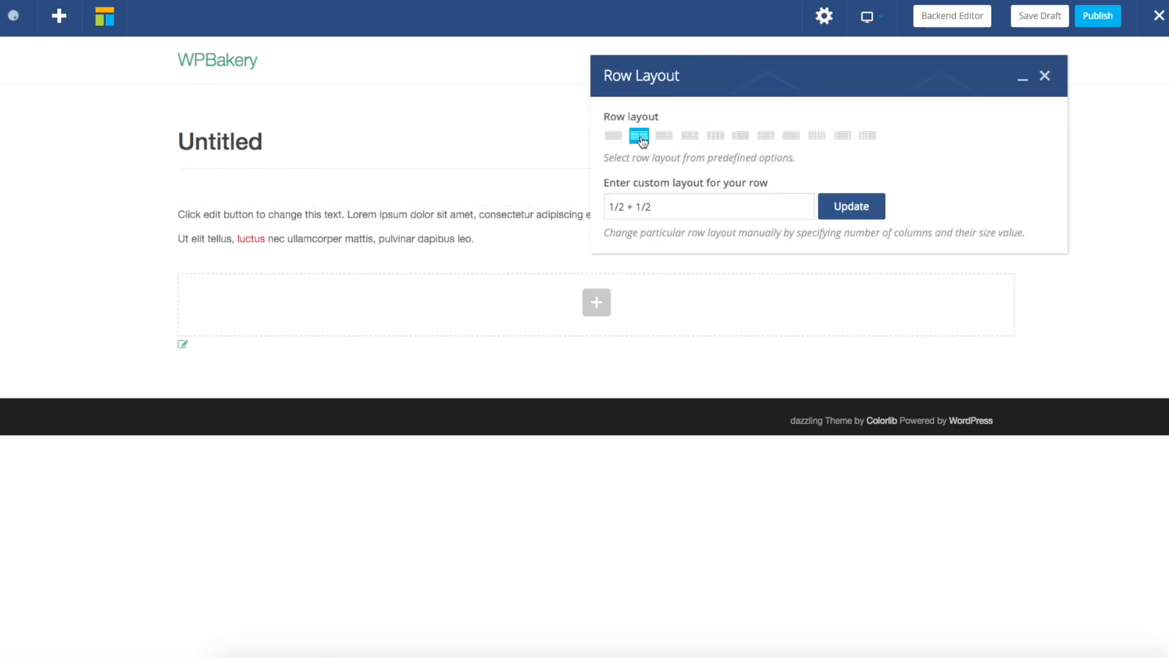
left_click(1045, 75)
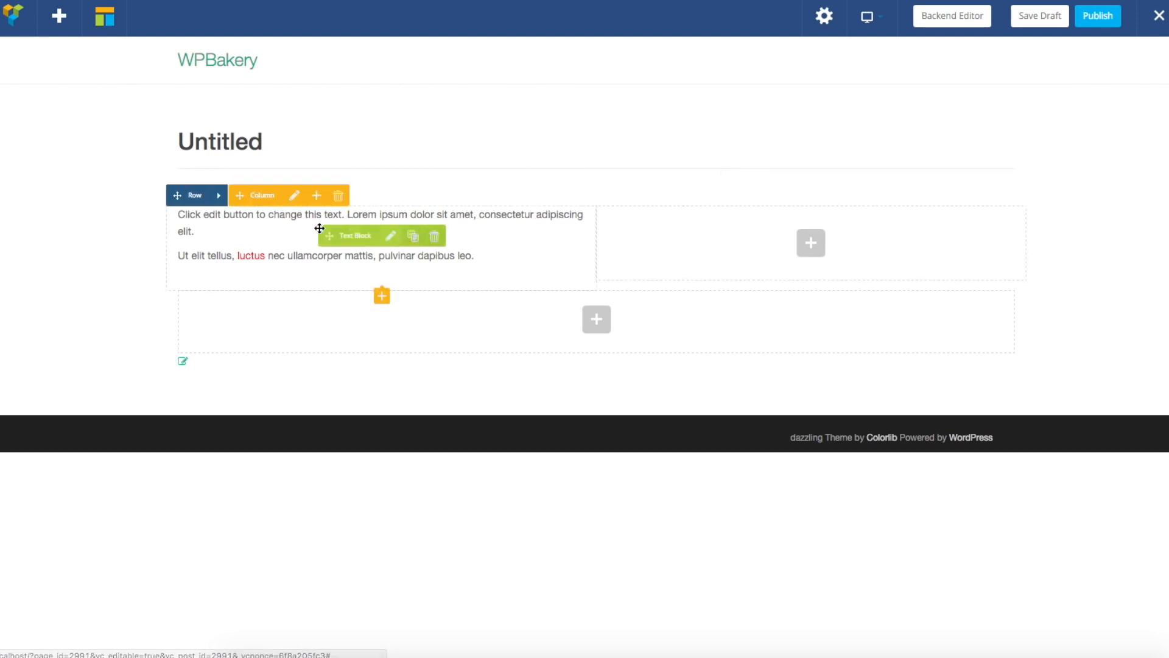
left_click_drag(347, 237, 804, 254)
Step: Open the text block's settings and delete the second paragraph, starting "Ut elit tellus"
mouse_move(821, 236)
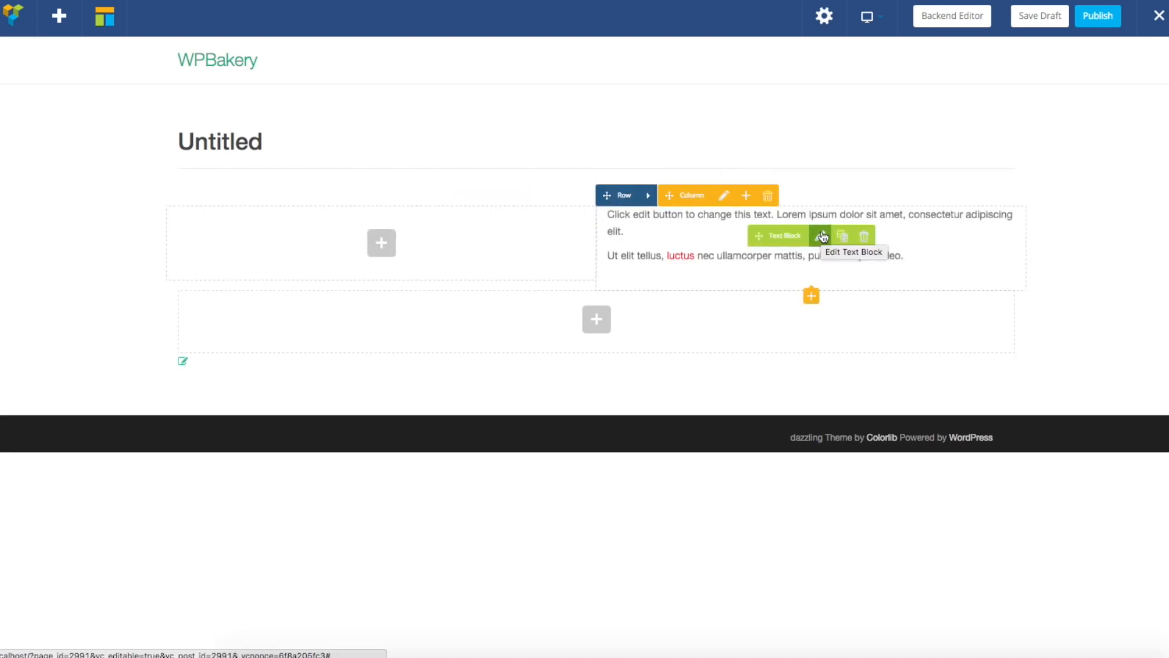
left_click(821, 237)
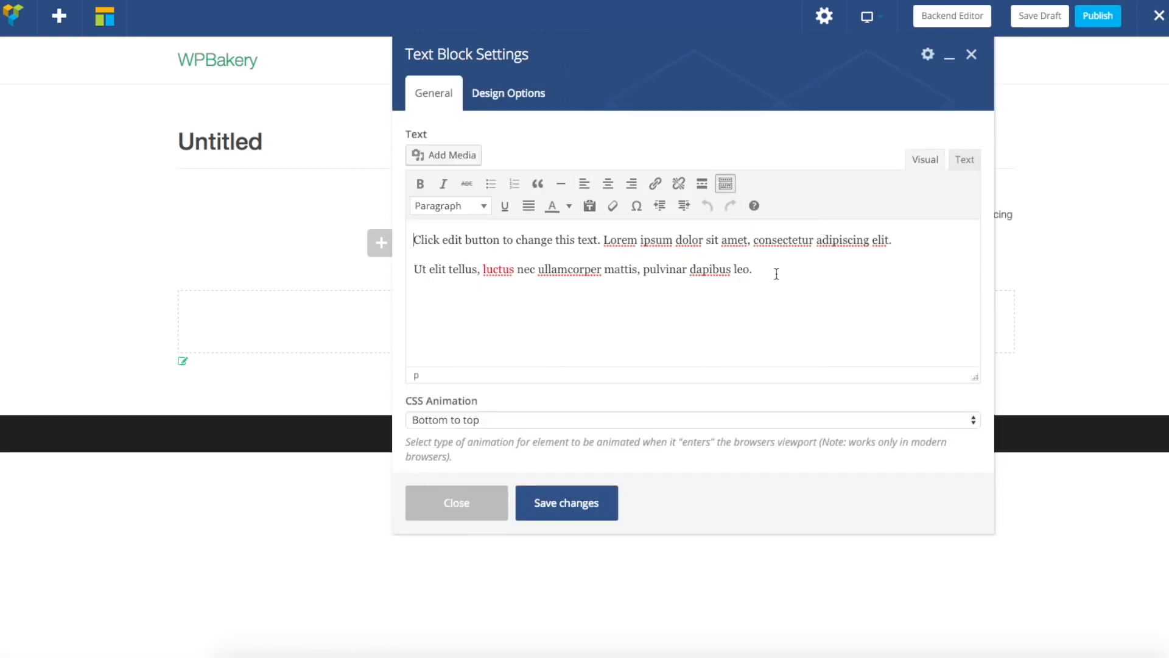
left_click_drag(776, 273, 465, 256)
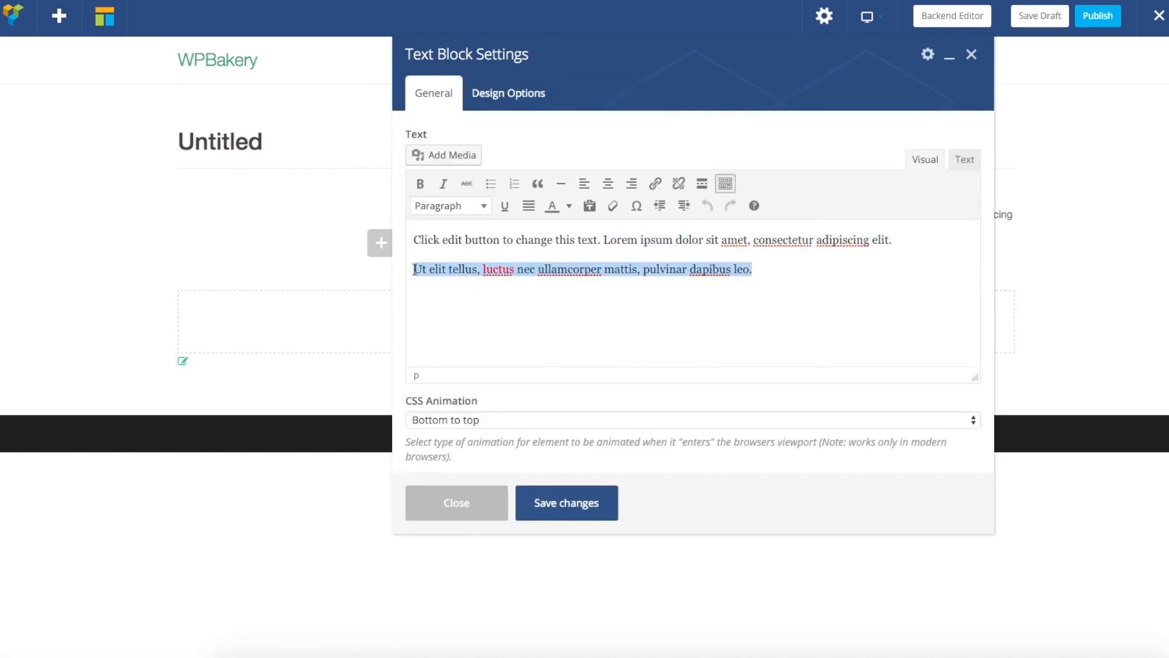
key("BackSpace")
Step: Lengthen the text block by repeatedly pasting copies of its remaining paragraph, save the change and close the settings
left_click_drag(898, 242, 385, 235)
key("ctrl+c")
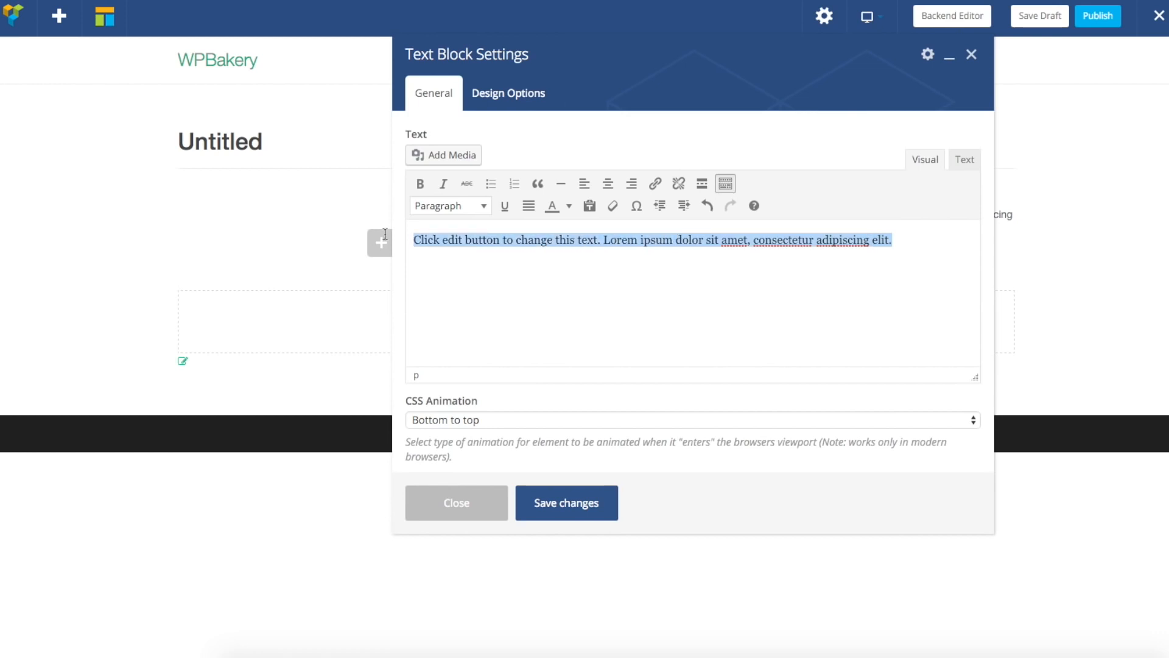
left_click(921, 244)
key("ctrl+v")
key("ctrl+v")
key("ctrl+v")
key("ctrl+v")
key("ctrl+v")
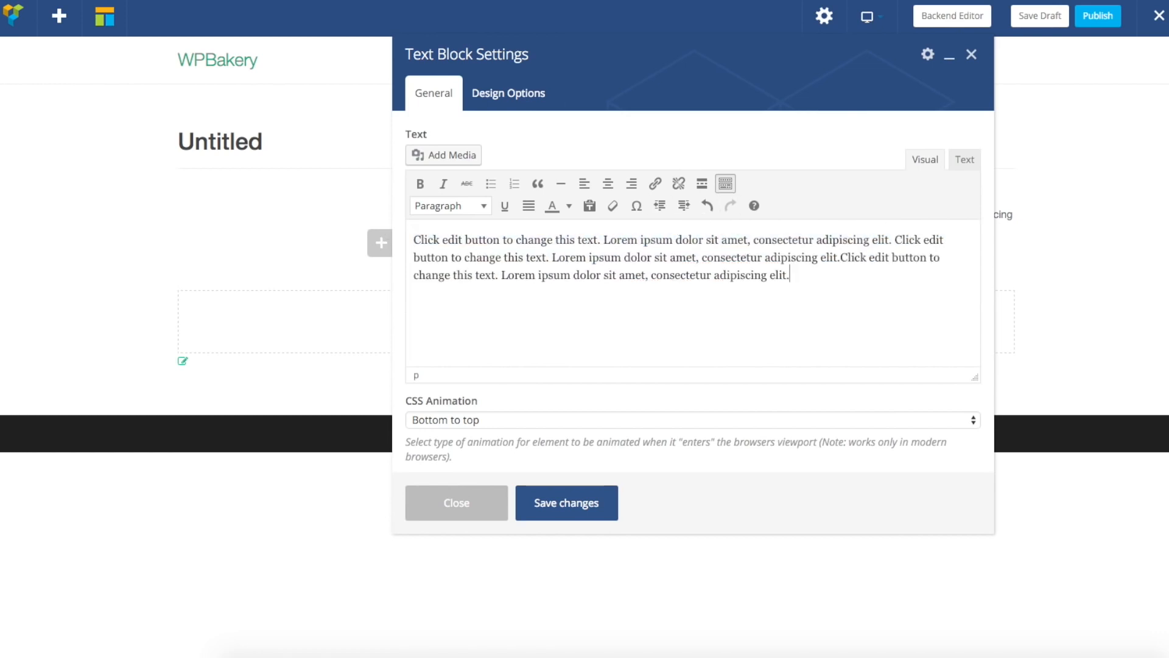
key("ctrl+v")
key("ctrl+v")
key("ctrl+v")
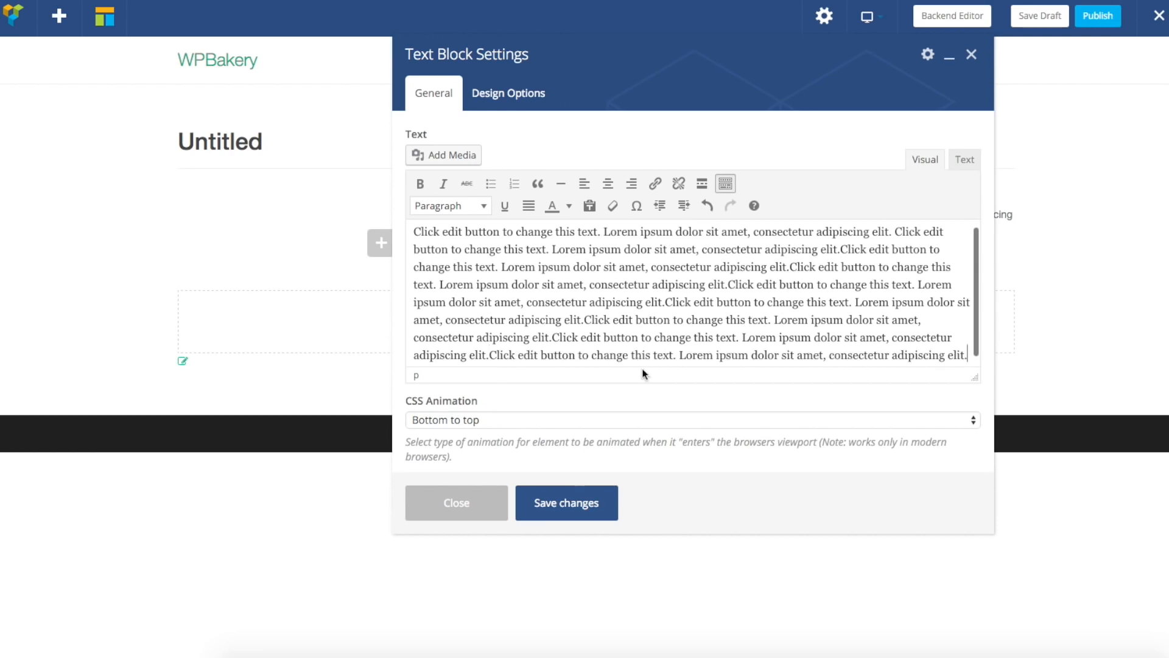
key("ctrl+v")
left_click(566, 500)
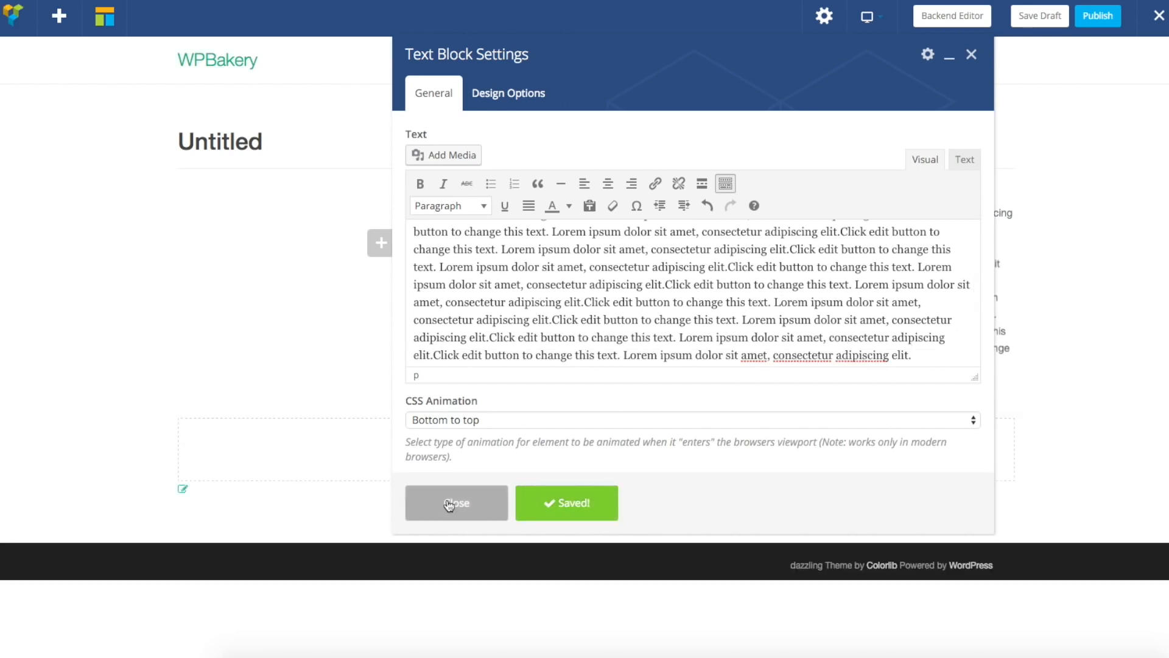
left_click(469, 504)
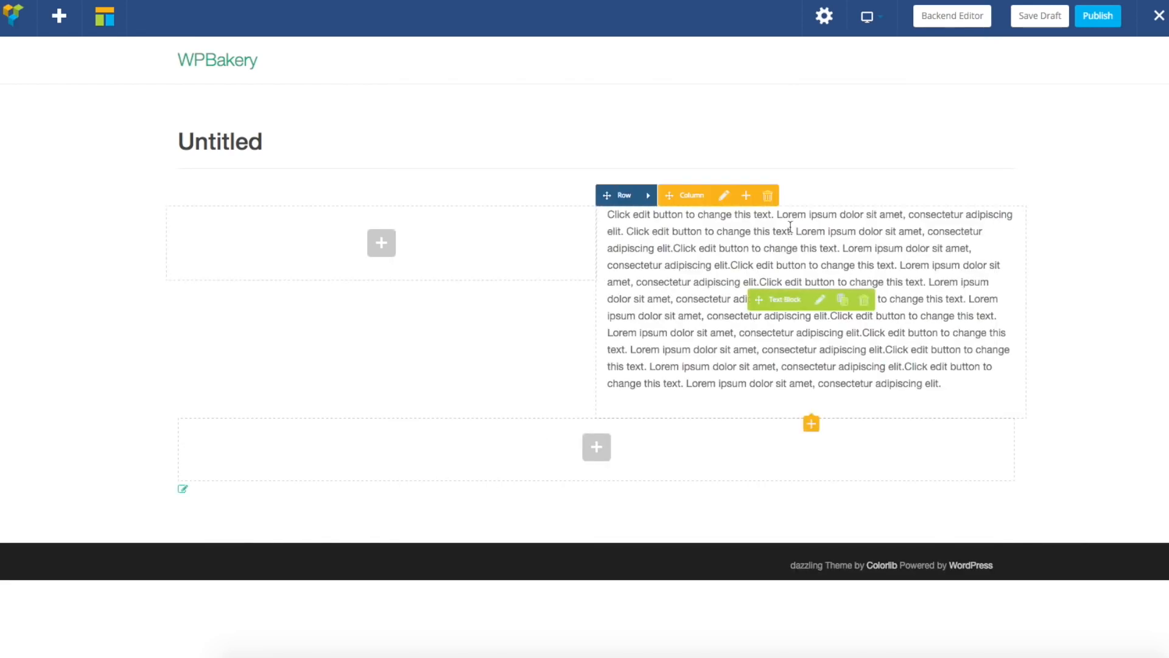
Step: Add a Custom Heading element below the text block in the second column, and move its settings window clear of that column
left_click(812, 425)
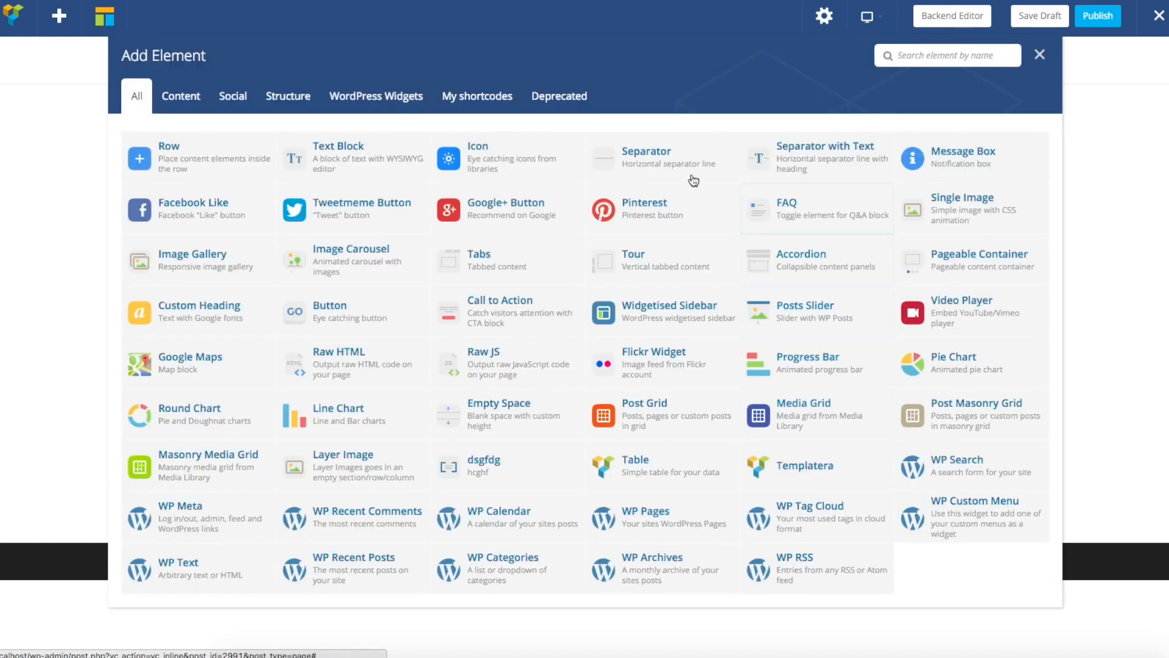
left_click(201, 310)
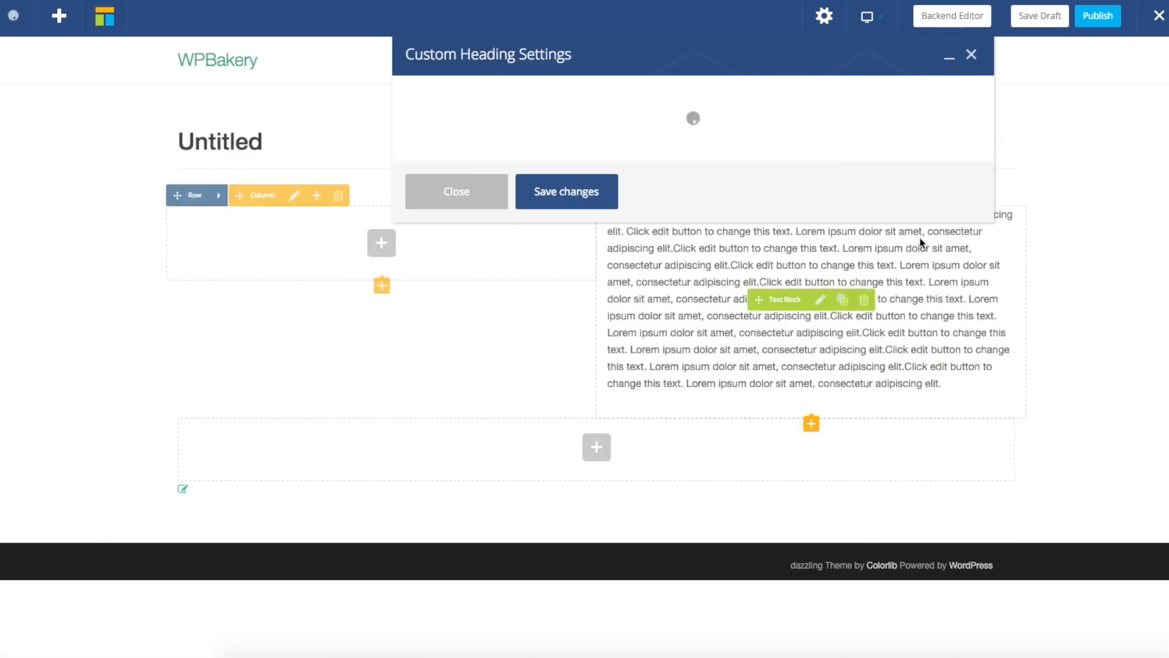
left_click_drag(719, 58, 398, 75)
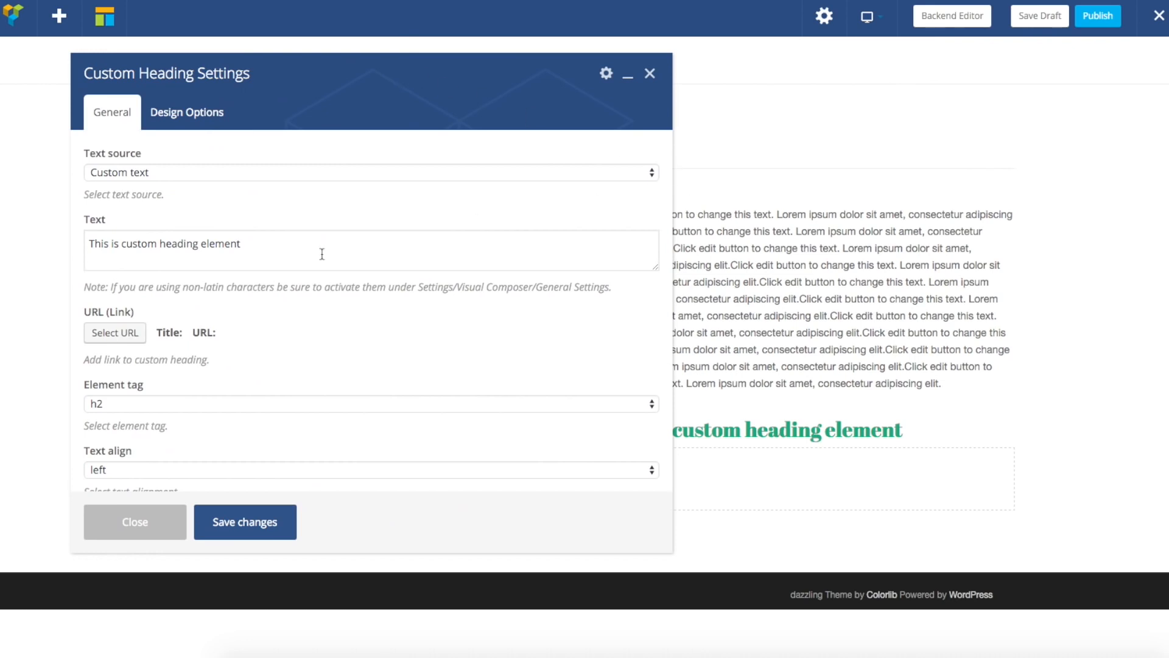
Step: Replace the custom heading's text with "This My Heading", keeping Custom text as the text source
scroll(347, 259, "down", 3)
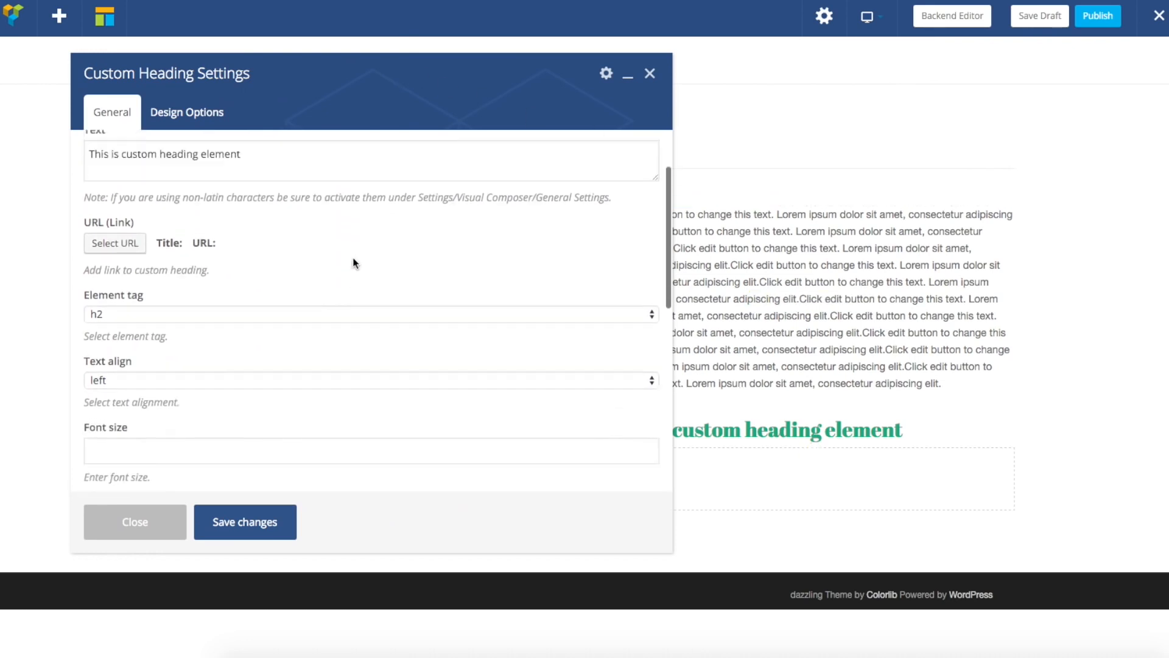
scroll(366, 286, "up", 5)
left_click(169, 171)
left_click(169, 171)
left_click_drag(268, 244, 17, 246)
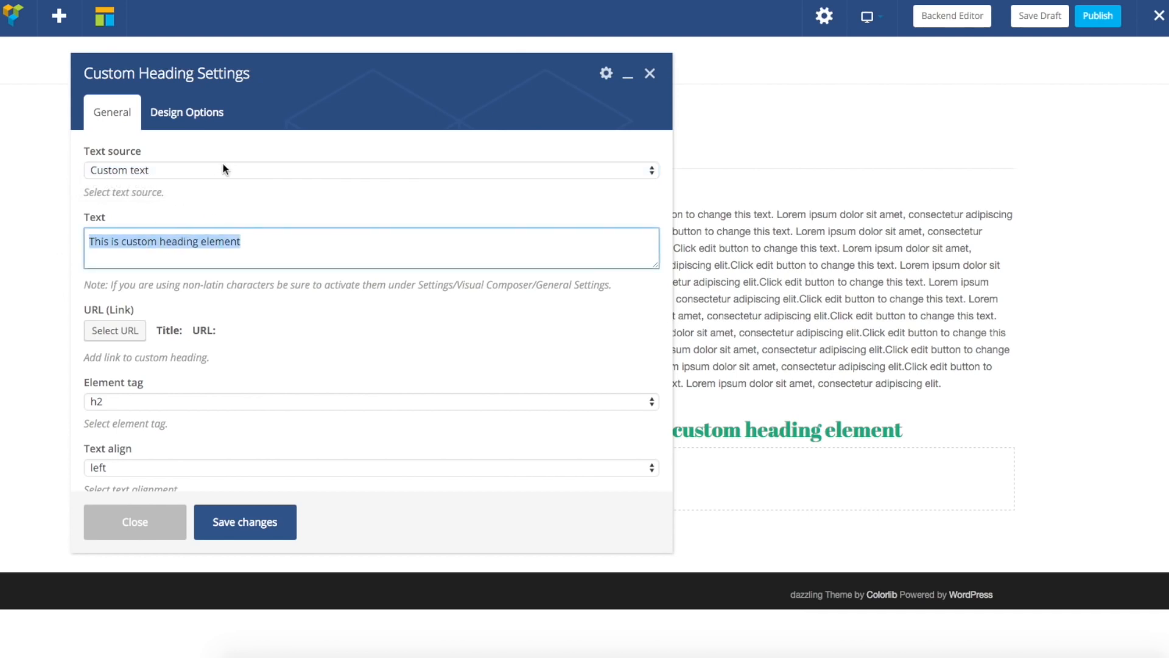
type("This My Hea")
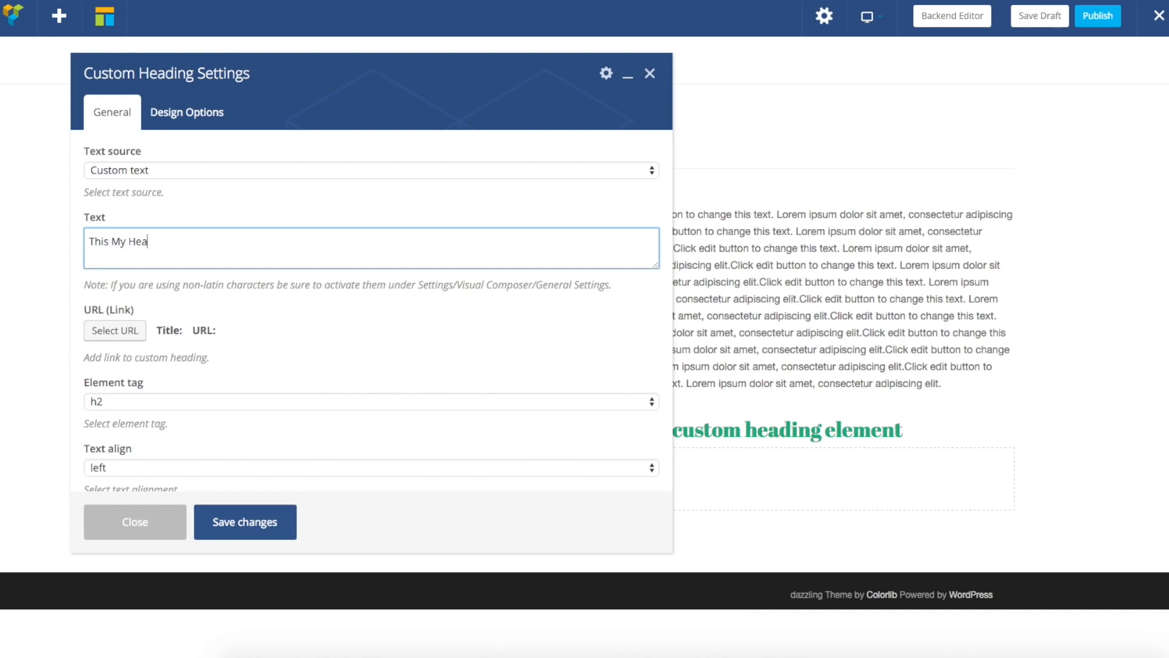
Step: Set the custom heading's font size to 36, keeping element tag h2 and left text alignment
scroll(501, 319, "down", 3)
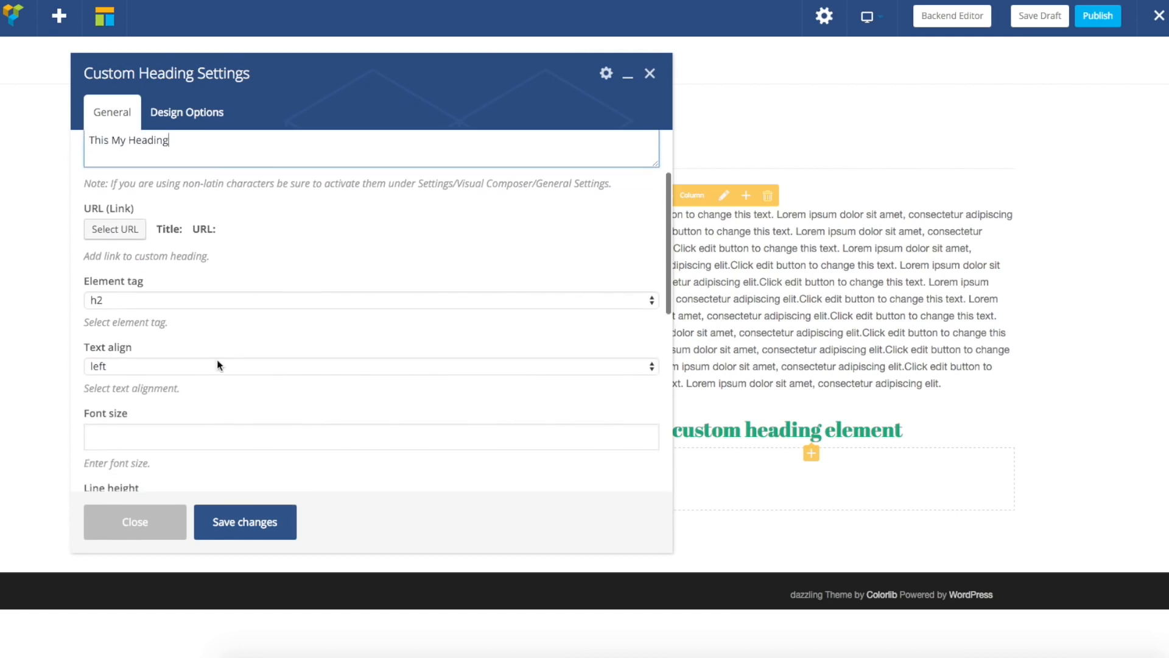
left_click(180, 296)
left_click(298, 252)
scroll(244, 292, "down", 3)
left_click(138, 276)
left_click(138, 275)
scroll(147, 268, "down", 2)
left_click(148, 265)
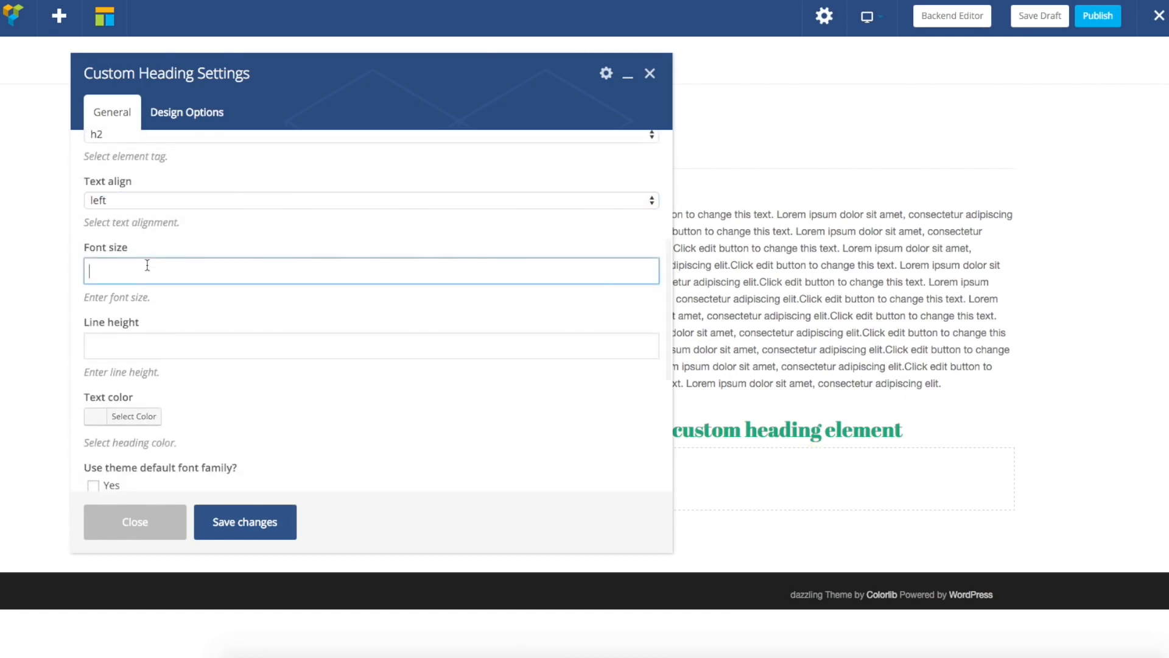
type("36")
left_click(237, 228)
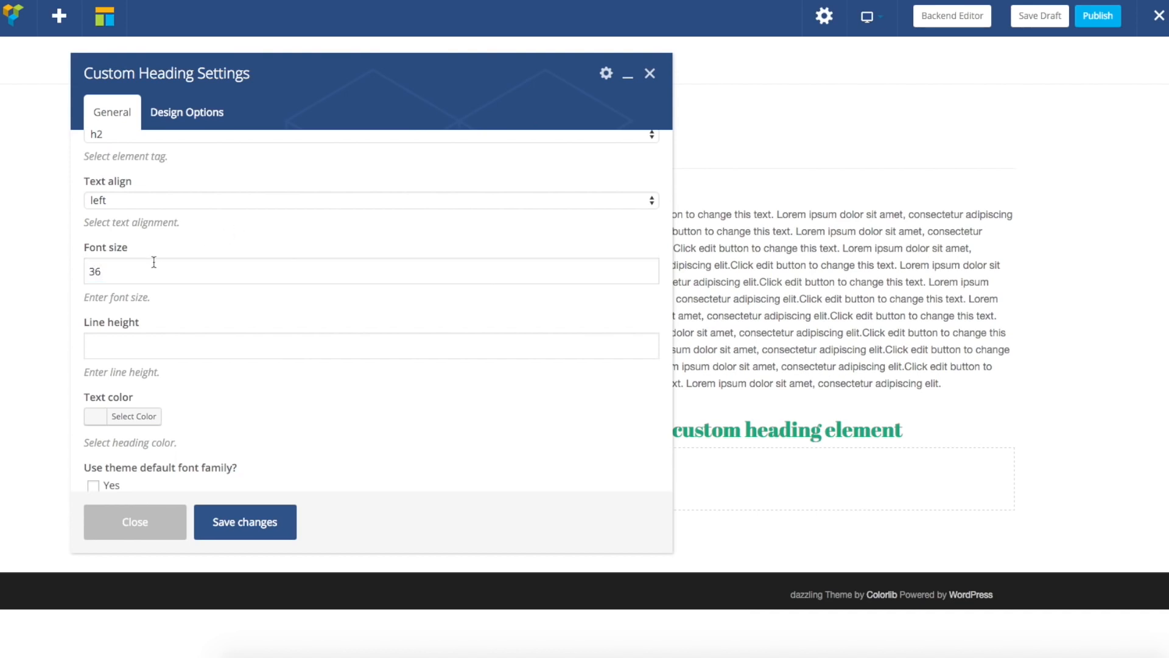
Step: Set the custom heading's text color to the dark grey #636363
scroll(127, 272, "down", 1)
left_click(131, 382)
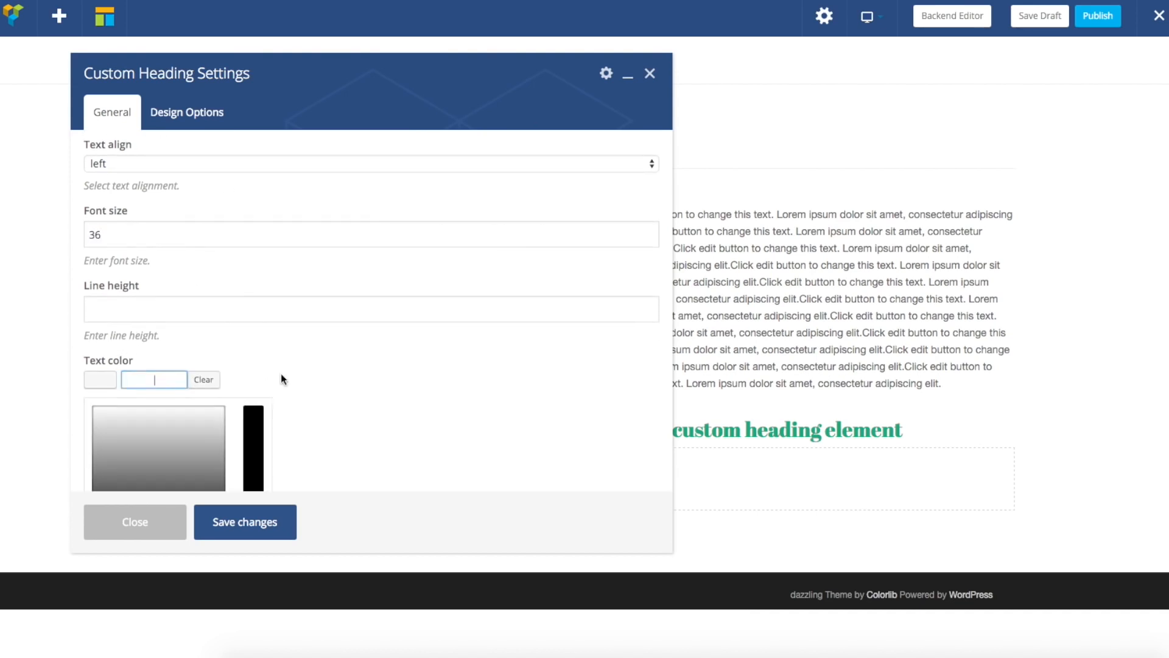
scroll(280, 374, "down", 2)
left_click(106, 418)
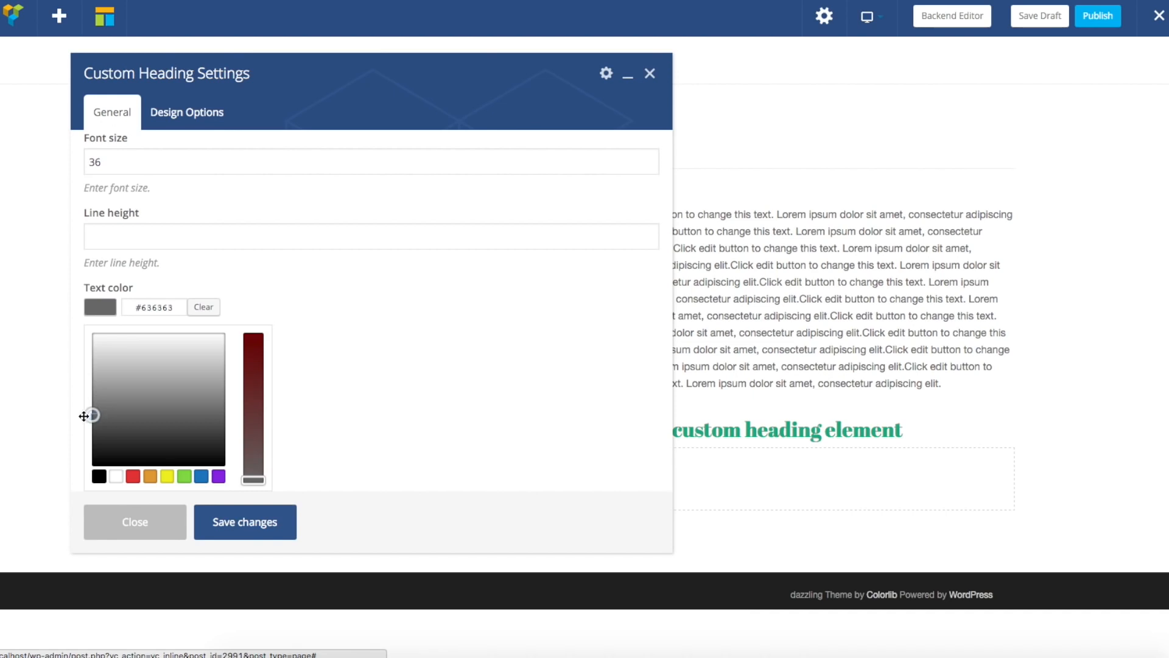
left_click(329, 268)
Step: Set the heading's font family to Montserrat, save and close its settings, and move the heading above the text block
scroll(177, 386, "down", 2)
scroll(177, 381, "down", 2)
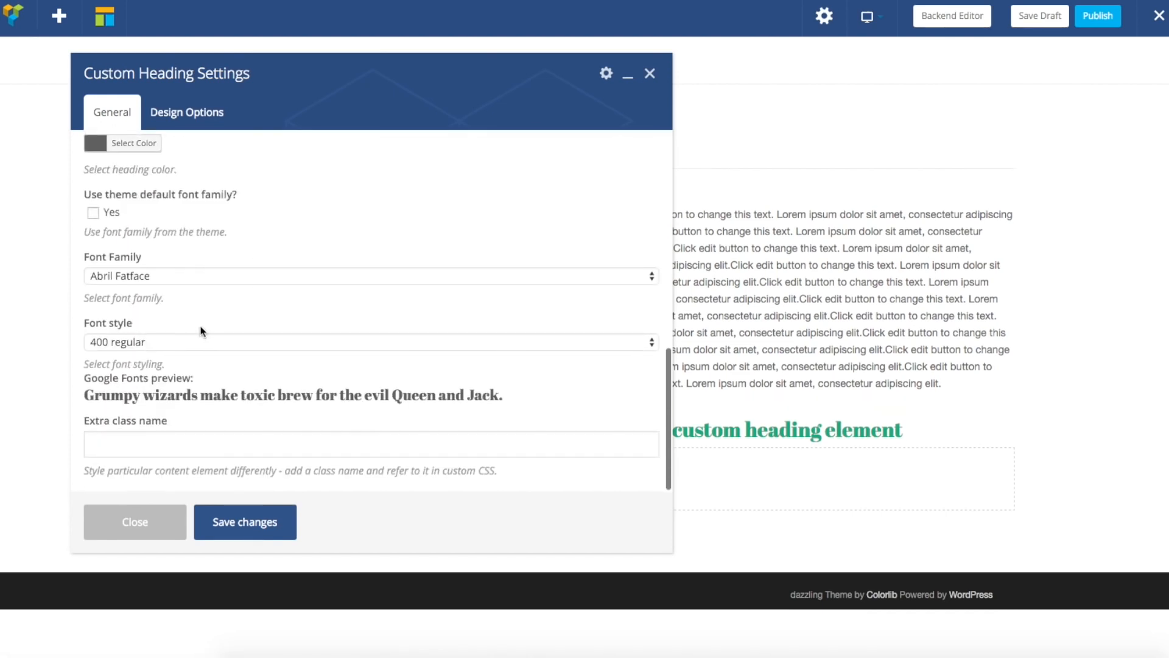
left_click(184, 275)
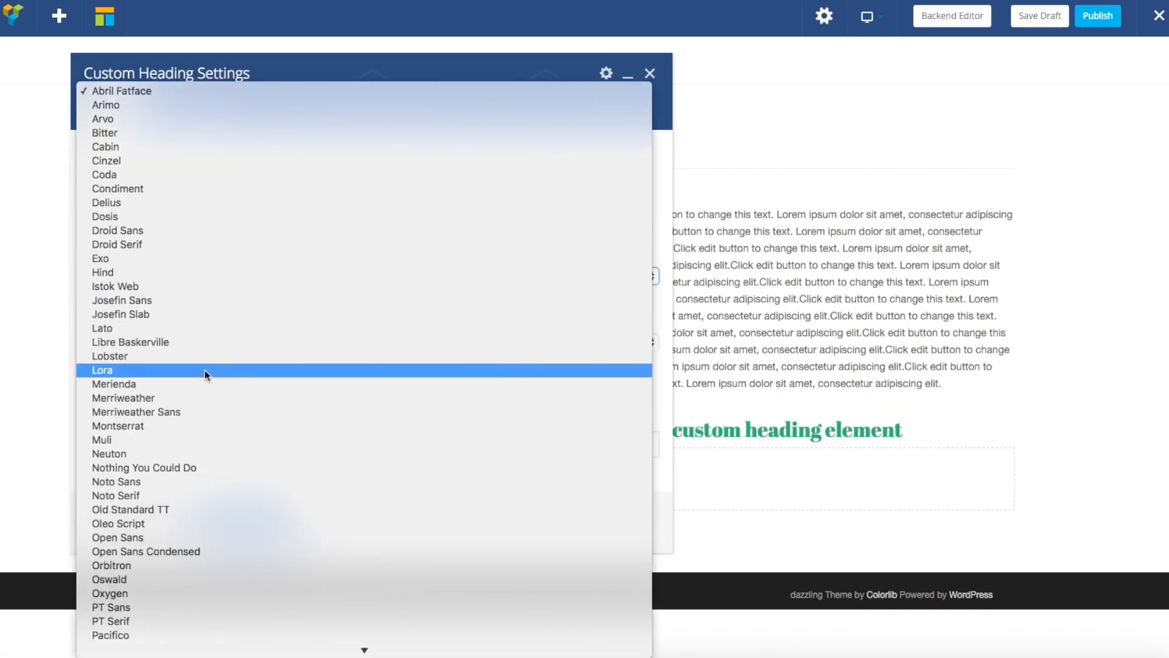
left_click(145, 424)
left_click(241, 528)
left_click(137, 527)
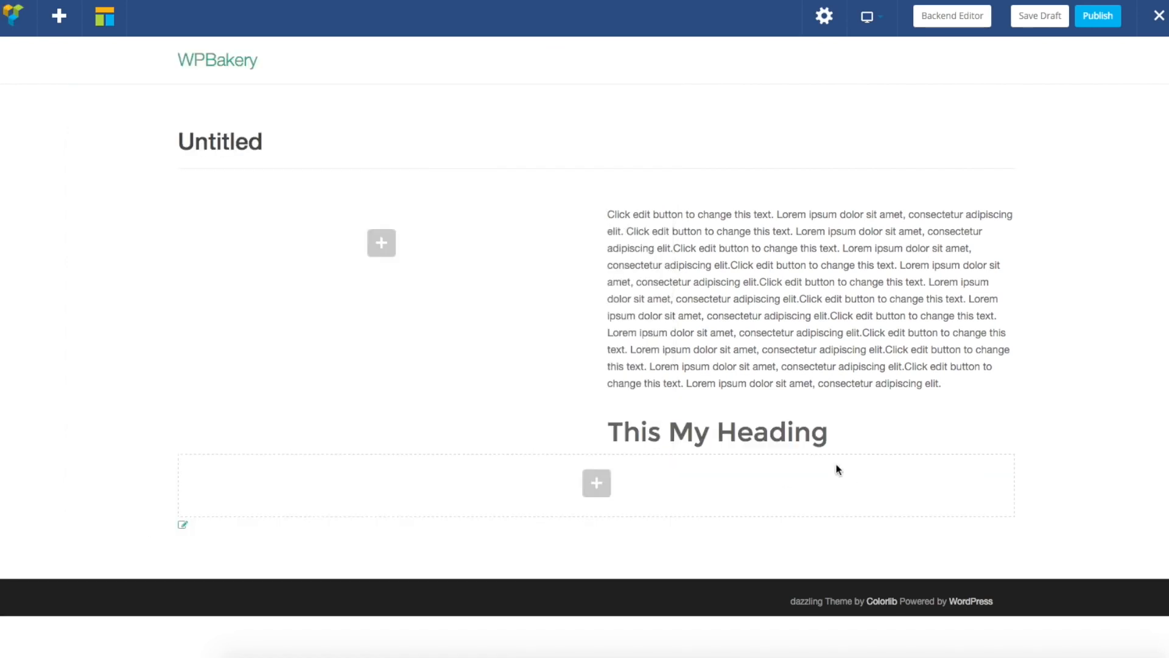
left_click_drag(753, 430, 717, 219)
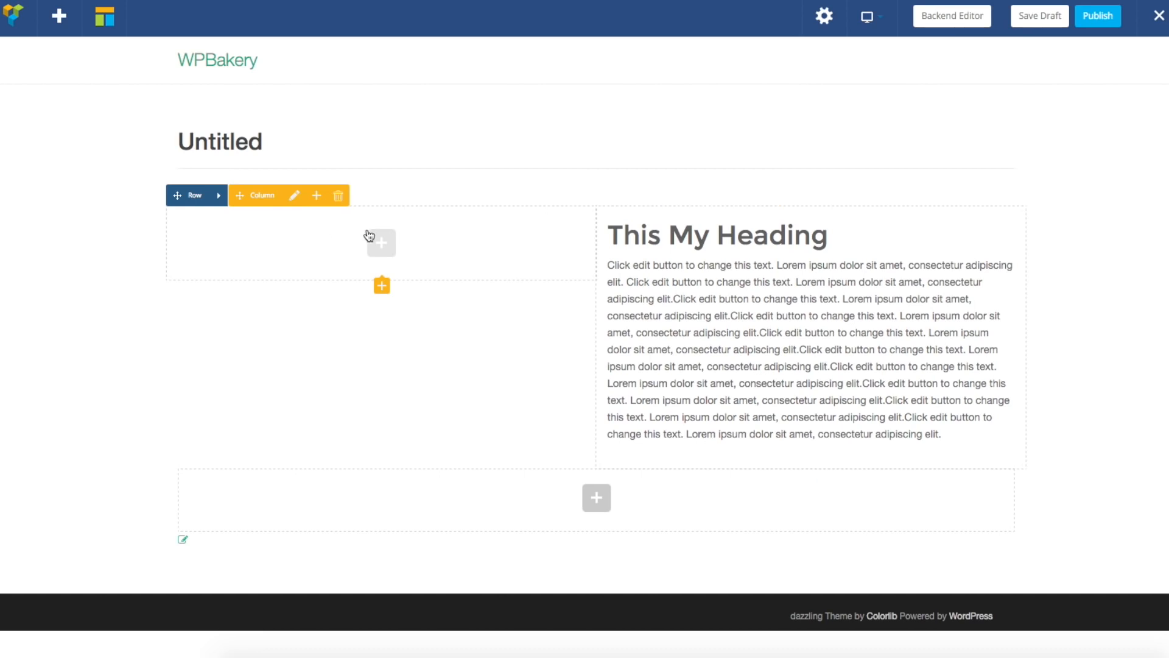
Step: Add a Single Image element to the empty first column and assign it the isometric city illustration from the media library
left_click(382, 243)
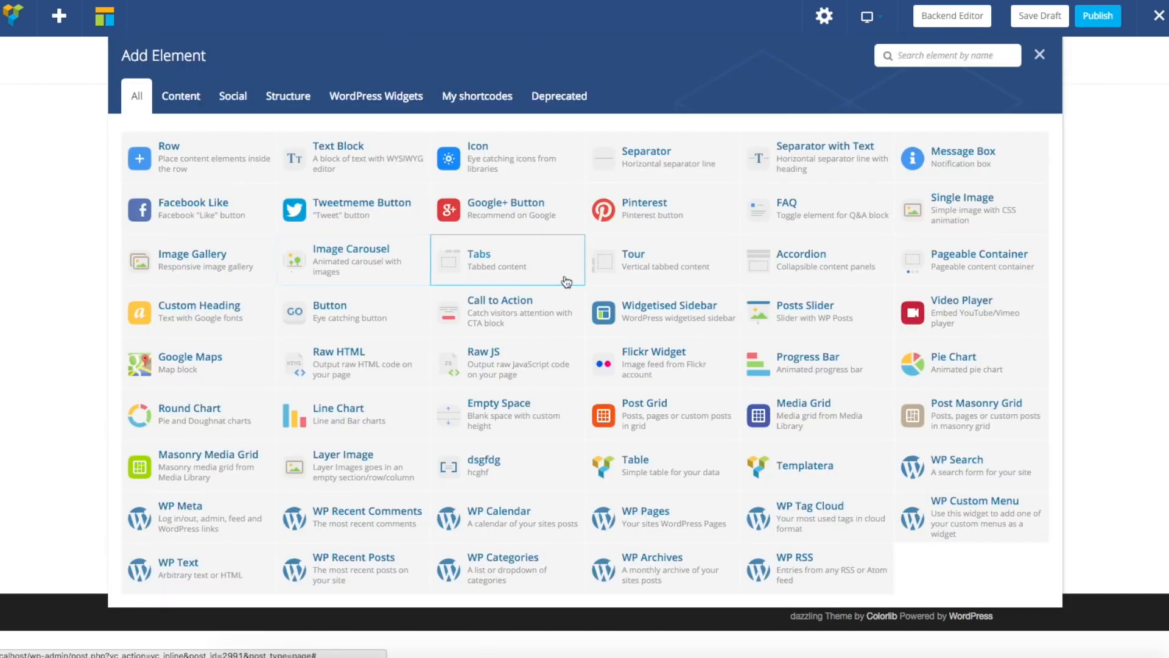
left_click(936, 211)
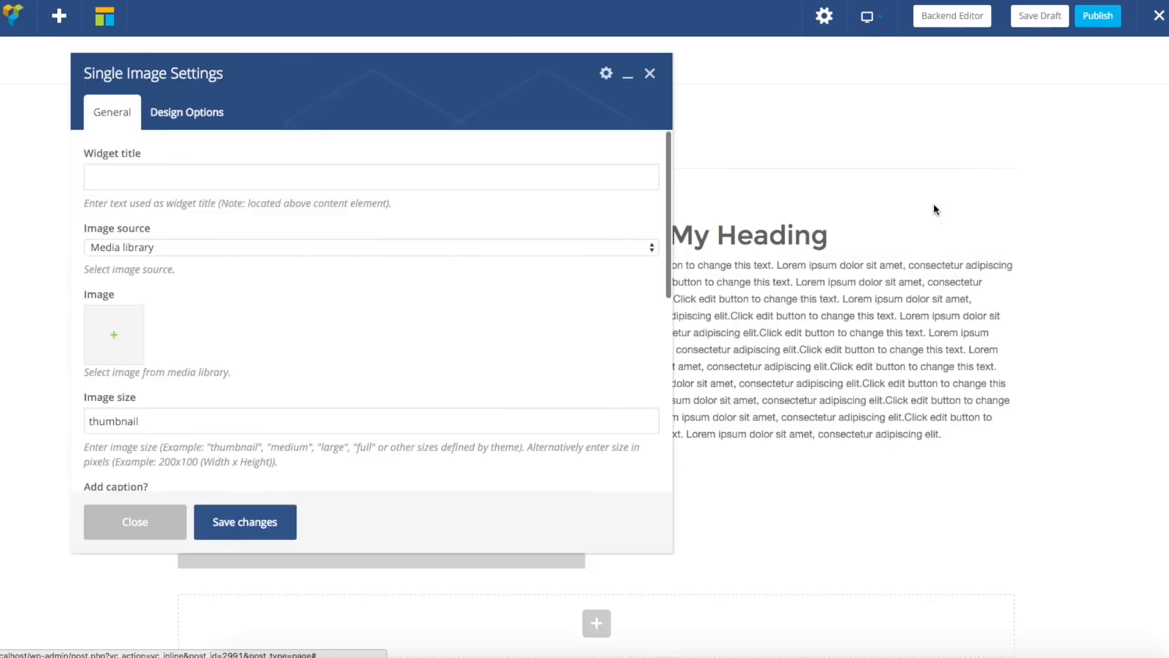
left_click(110, 347)
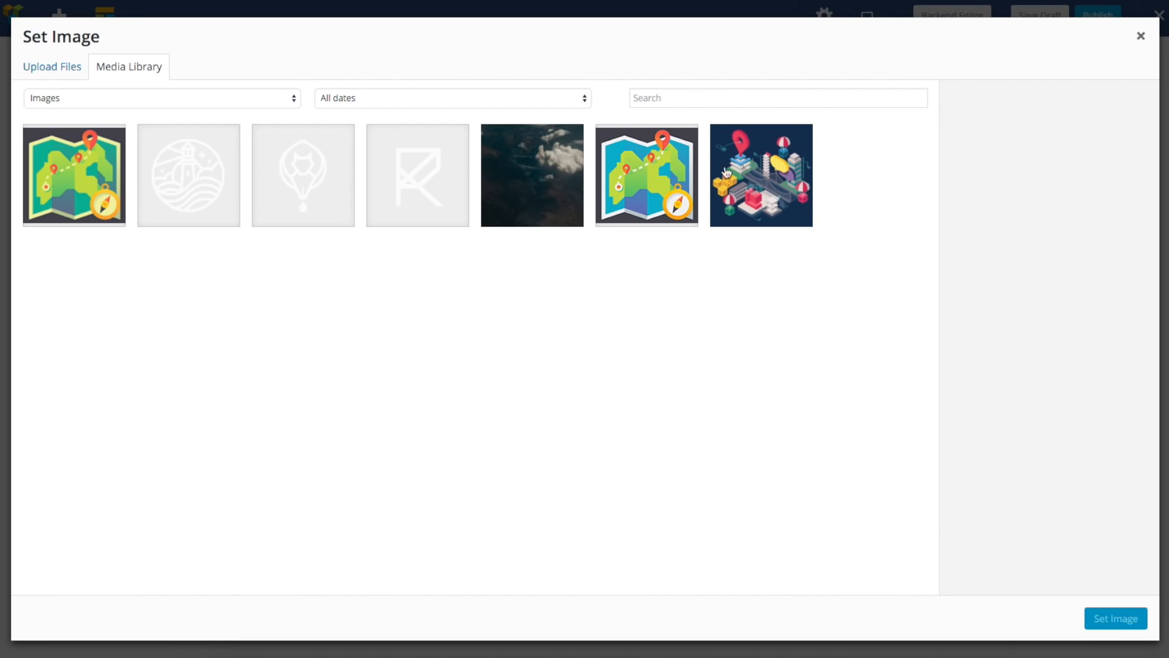
left_click(748, 173)
left_click(1135, 622)
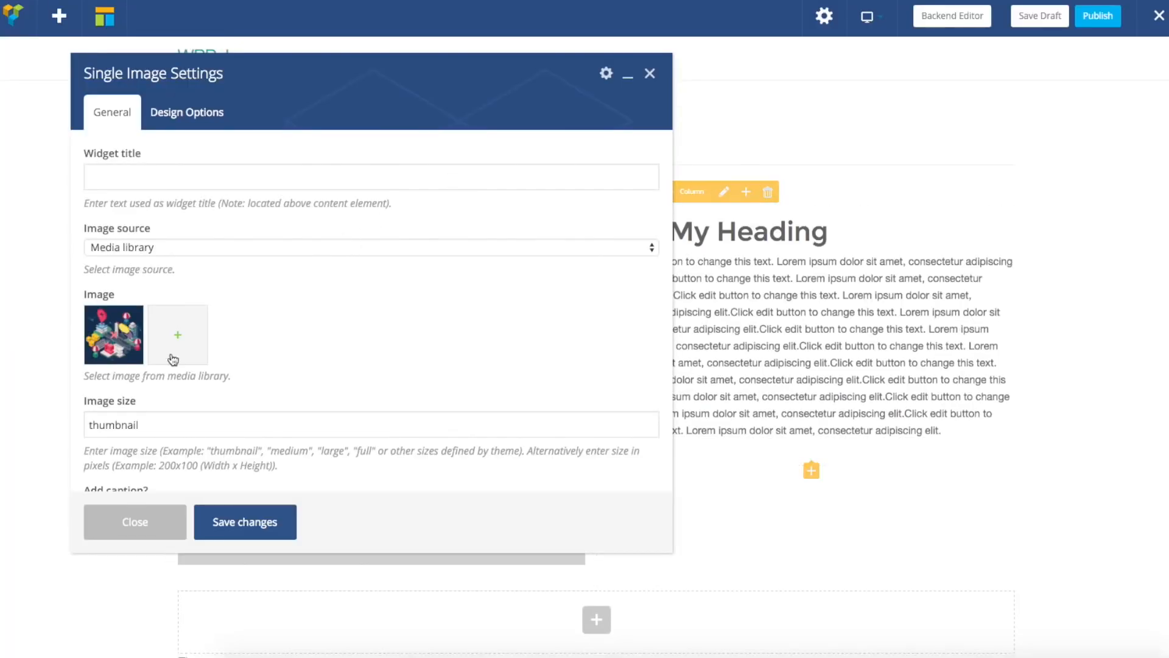
Step: Set the single image's size to full and save the change, with the settings window moved off the image
left_click_drag(312, 88, 777, 95)
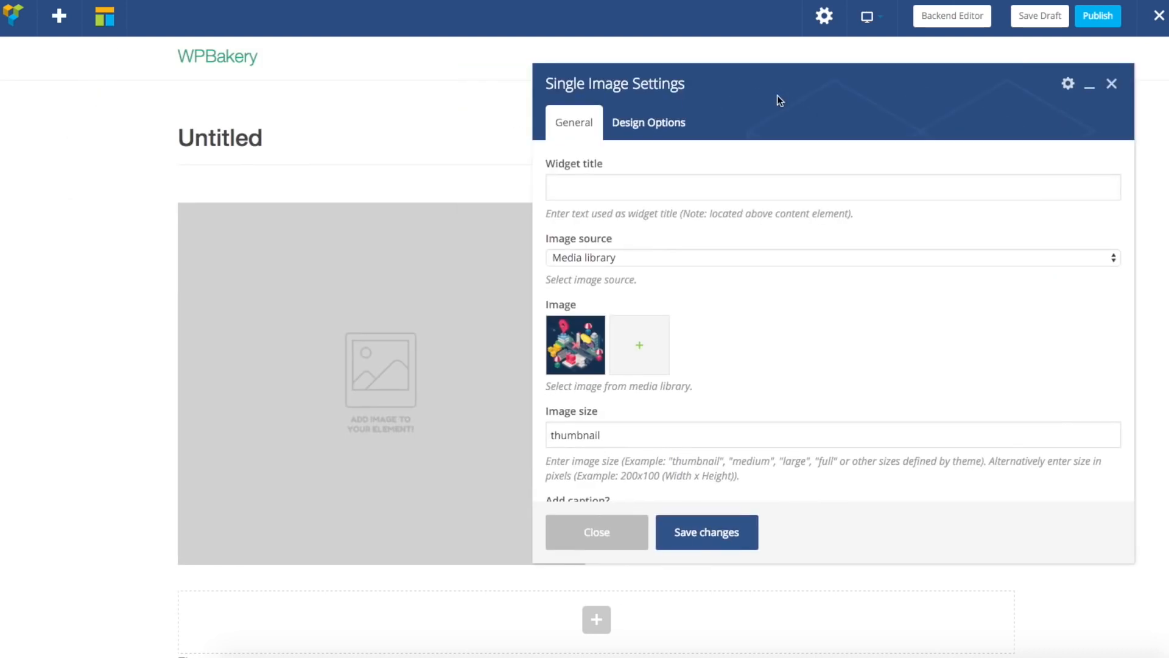
double_click(618, 434)
type("full")
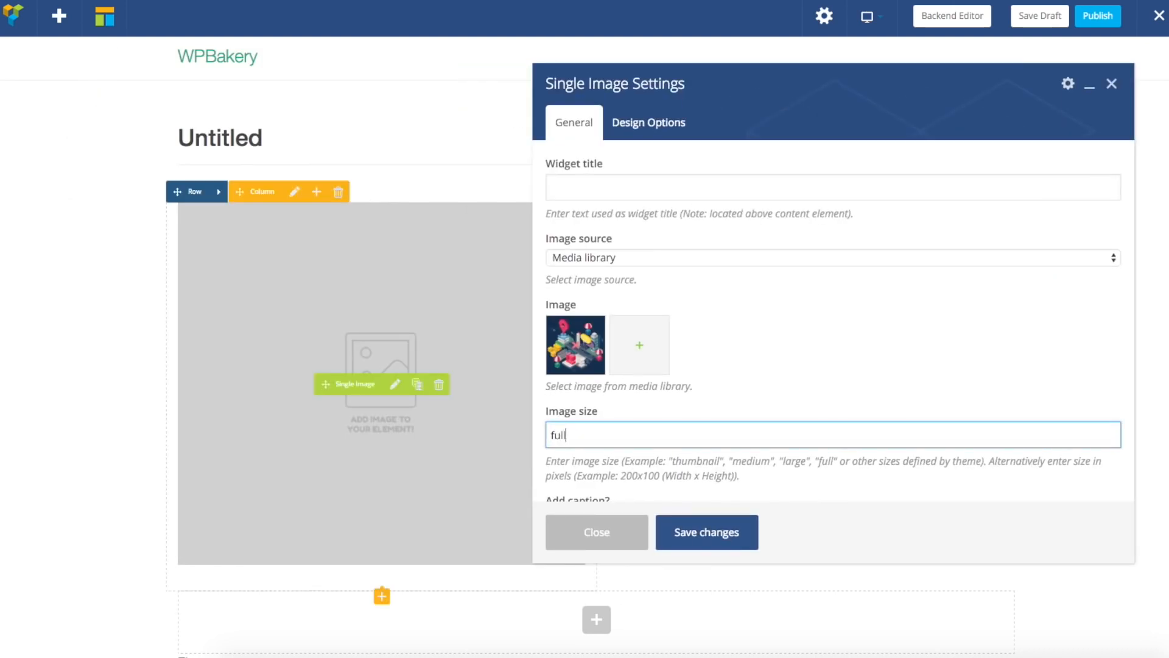
left_click(685, 540)
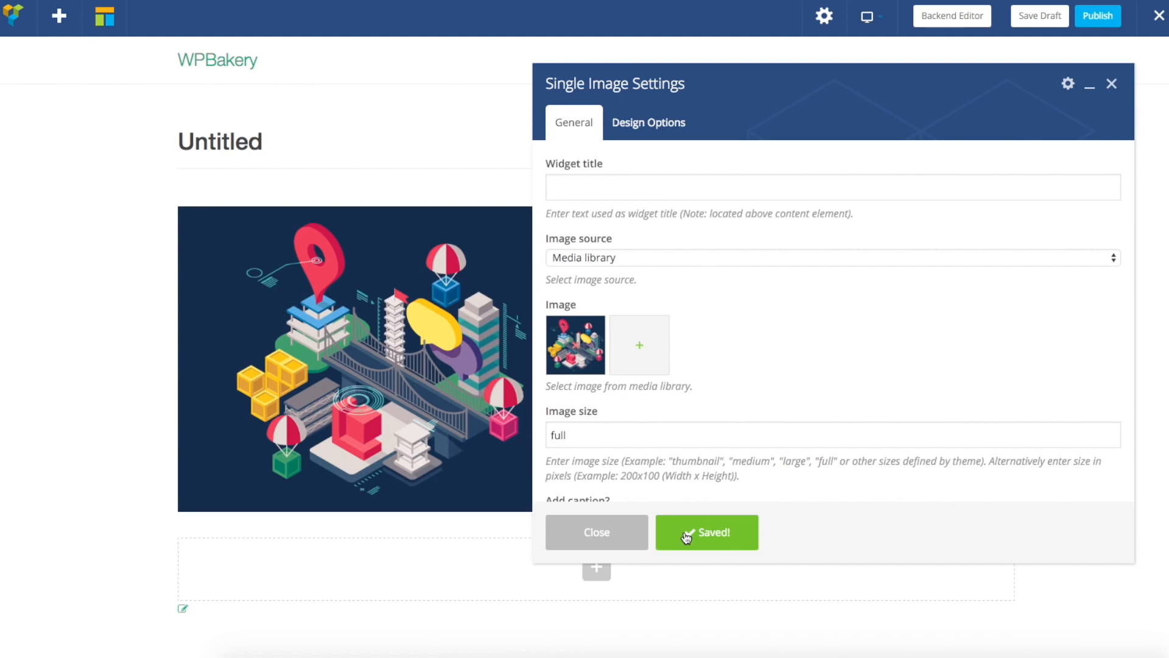
Step: Set the single image's style to Rounded, save the change and close its settings
left_click_drag(729, 104, 630, 85)
scroll(645, 390, "down", 5)
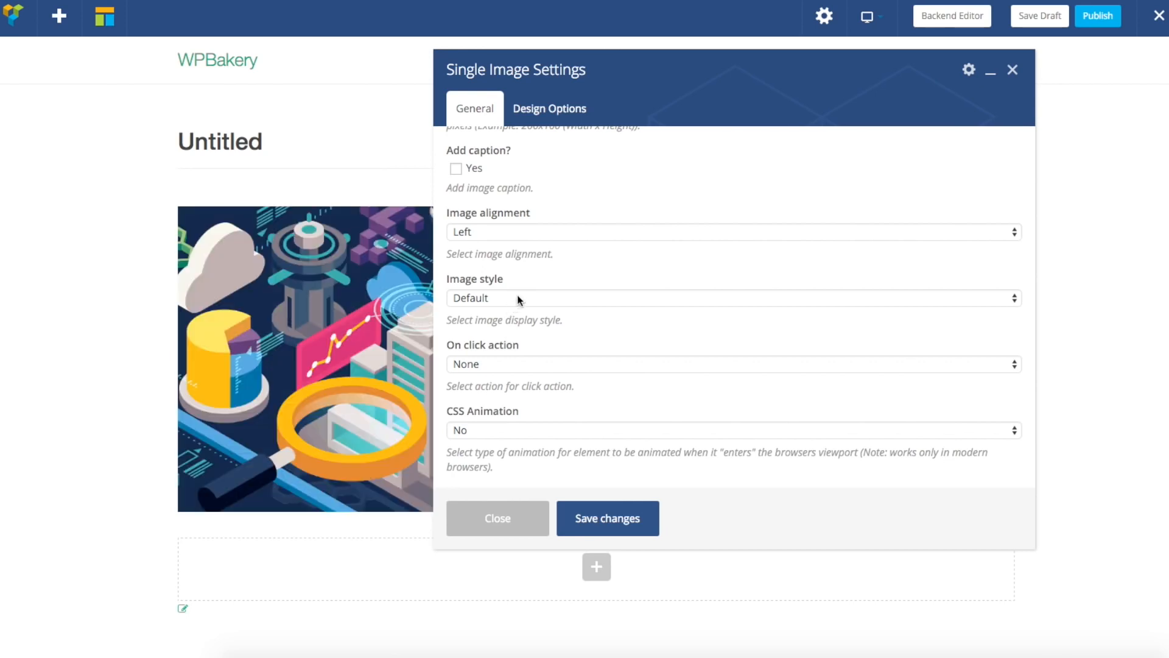
scroll(517, 240, "up", 3)
scroll(525, 271, "down", 3)
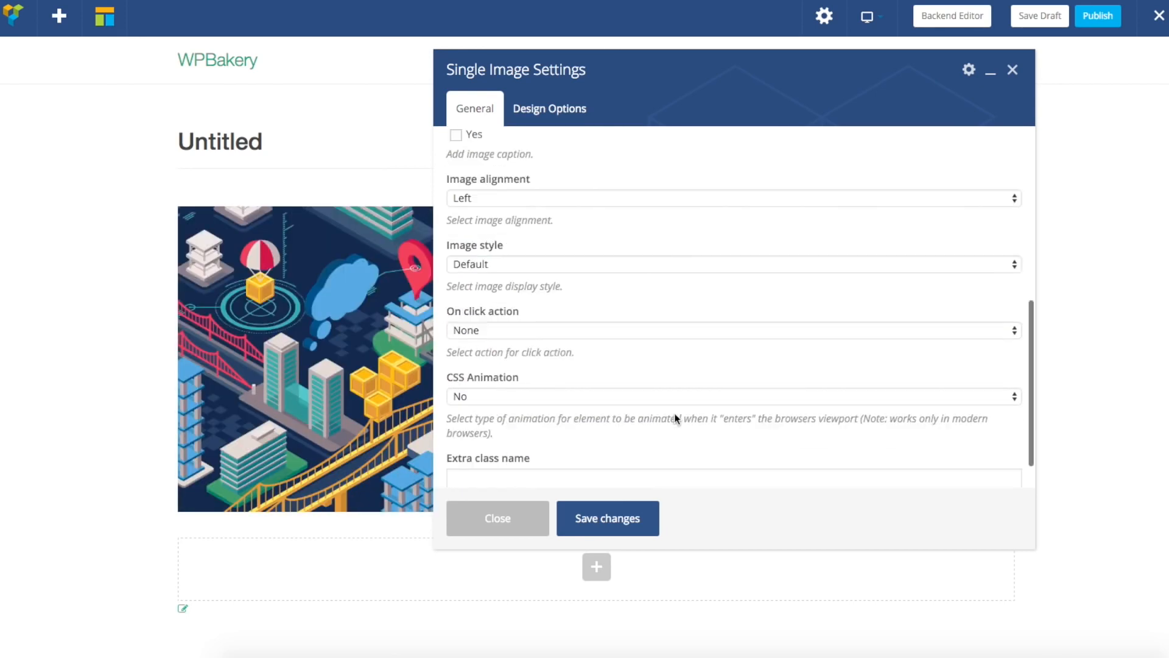
left_click(539, 263)
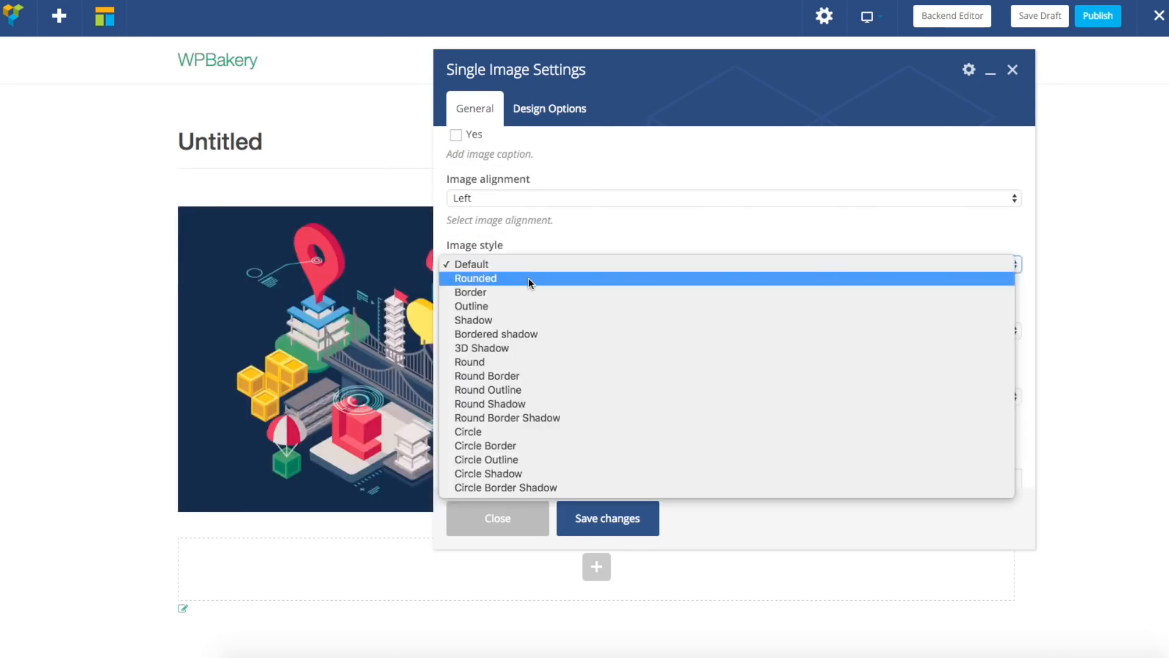
left_click(528, 279)
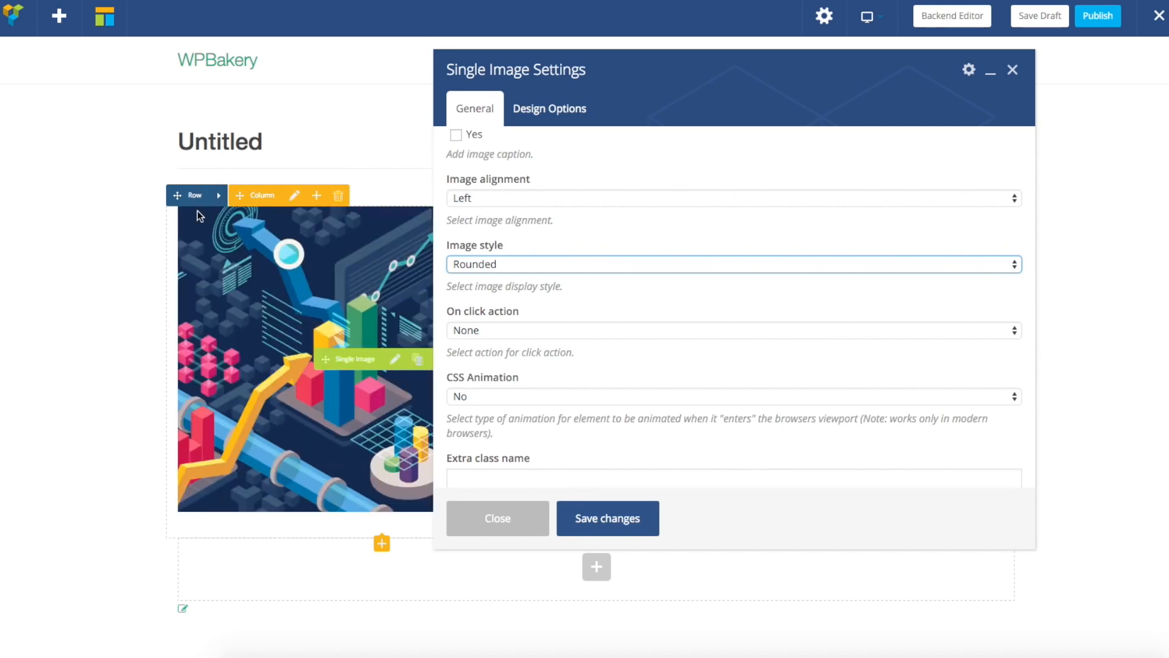
left_click(608, 518)
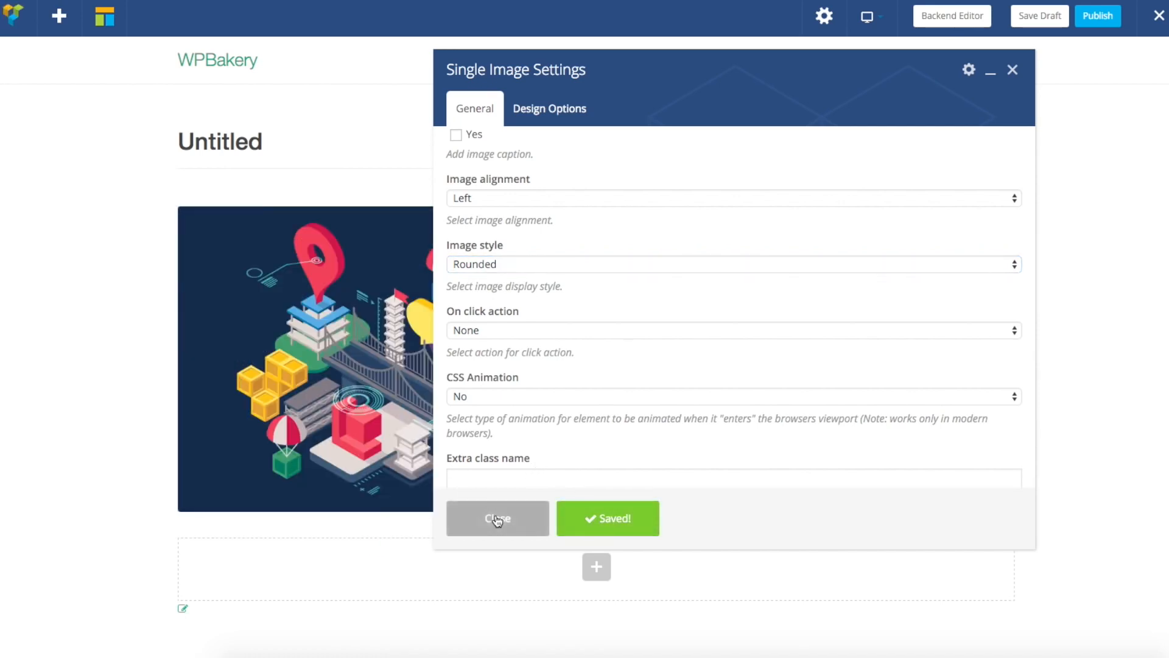
left_click(497, 520)
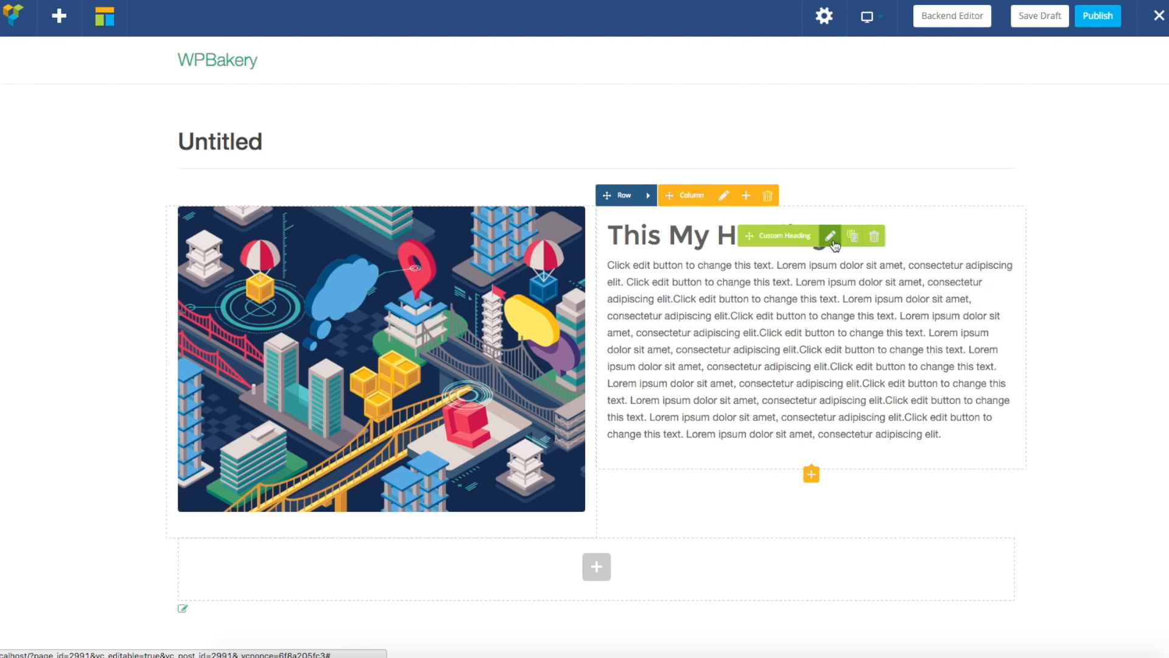
Step: Give the custom heading a bottom padding of 15 in its design options and save, keeping the settings window clear of the heading
left_click(831, 236)
mouse_move(770, 116)
left_mouse_down()
mouse_move(475, 75)
mouse_move(323, 101)
mouse_move(966, 162)
mouse_move(969, 341)
mouse_move(886, 274)
mouse_move(888, 302)
left_mouse_up()
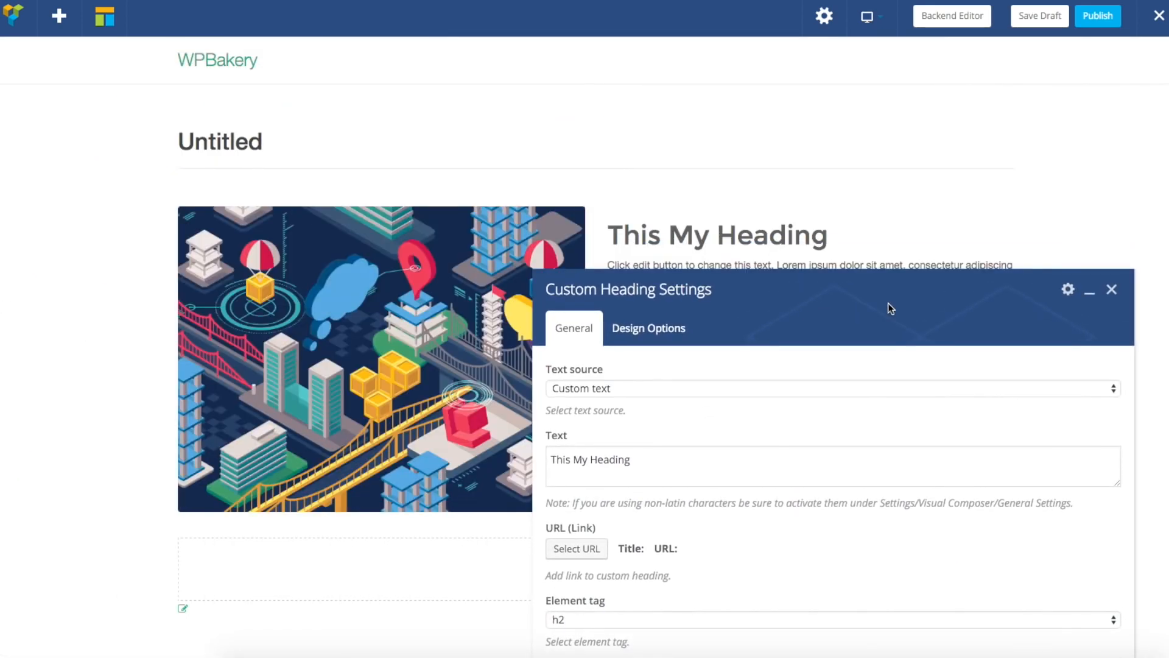
left_click(674, 330)
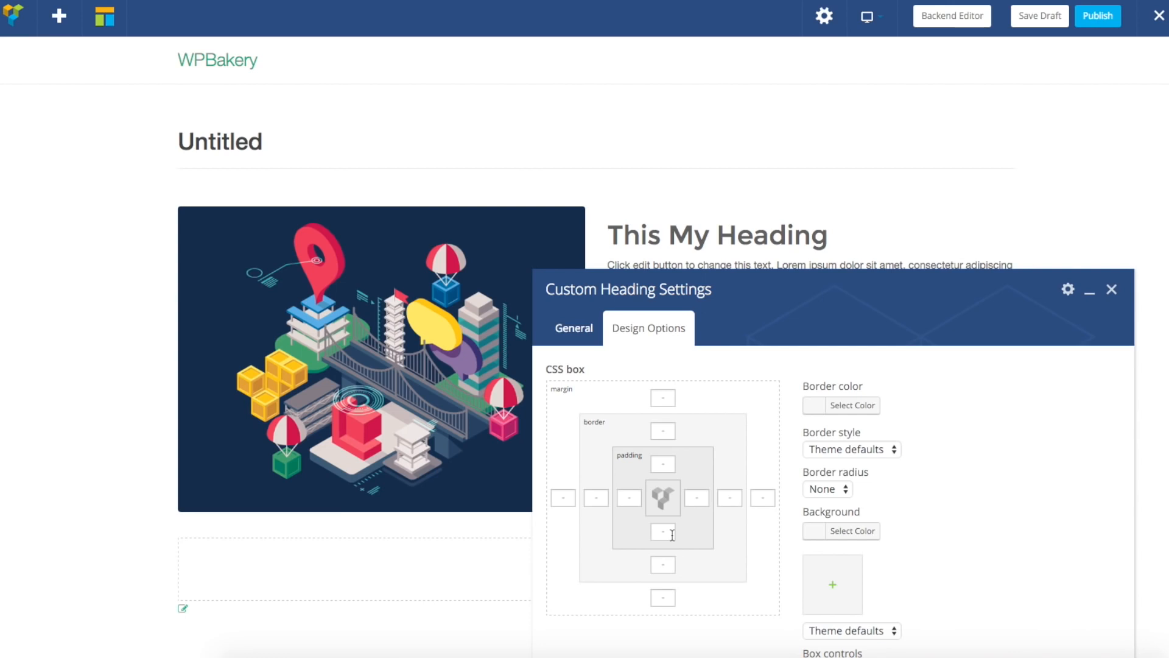
type("15")
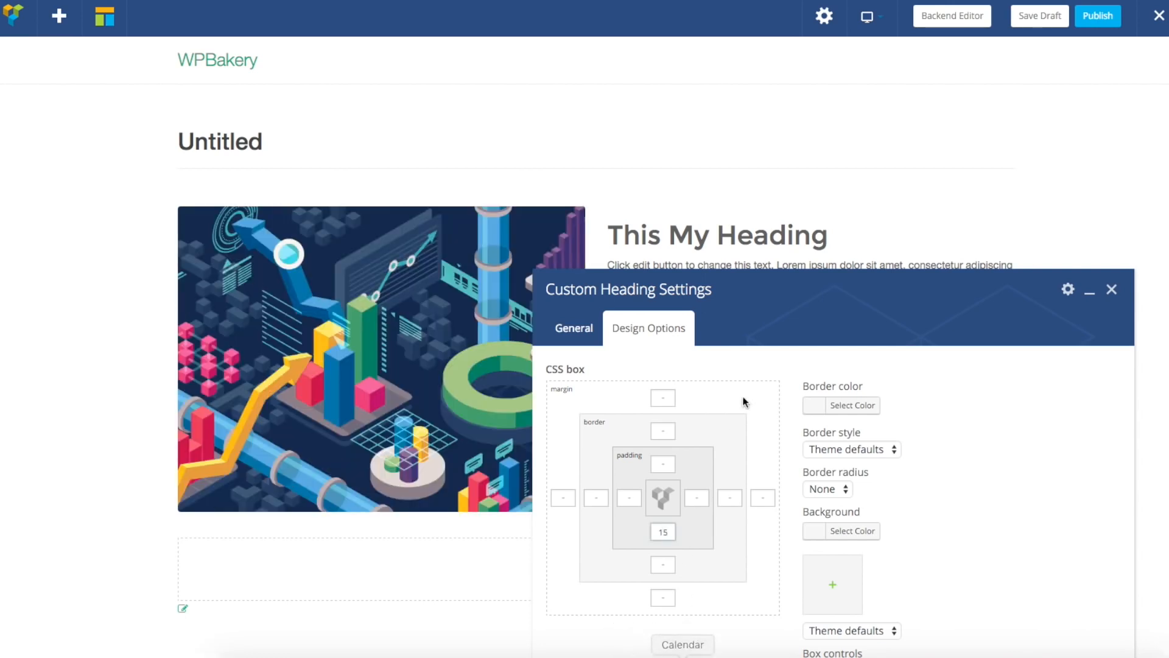
left_click_drag(803, 294, 280, 132)
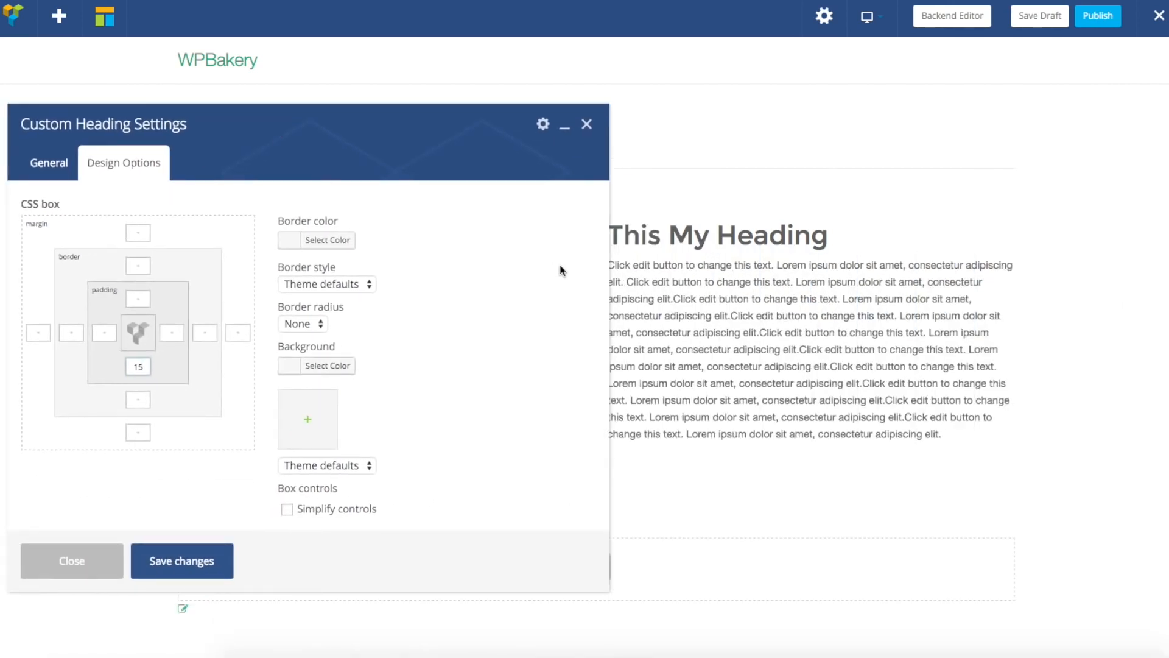
left_click_drag(609, 284, 465, 281)
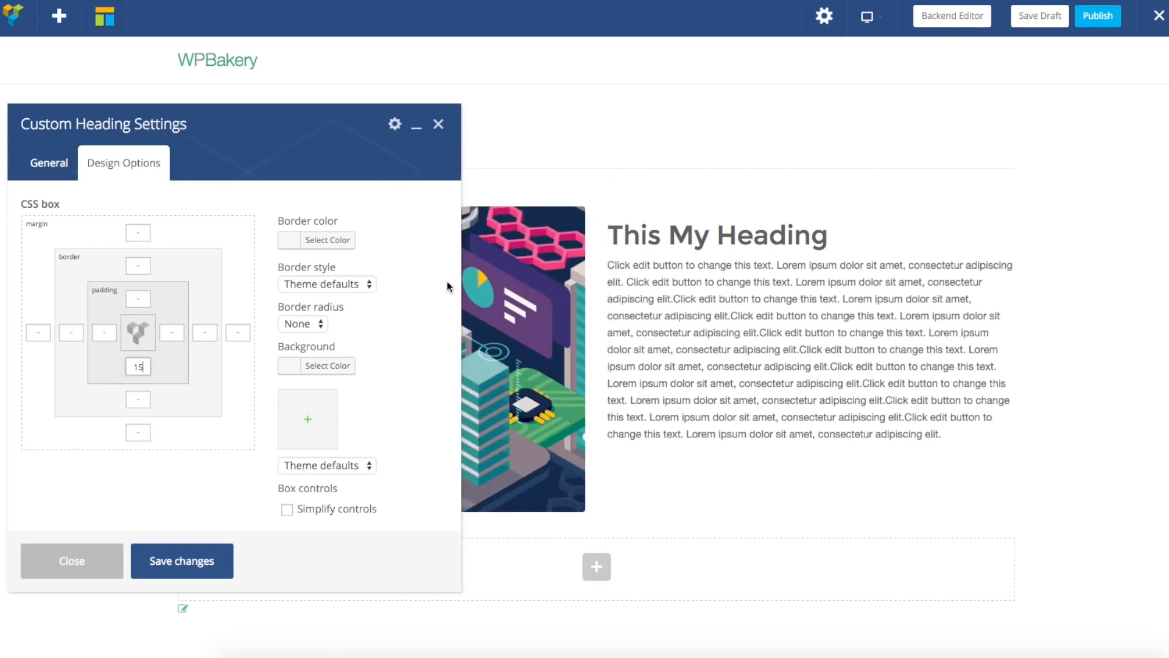
left_click_drag(355, 170, 469, 107)
left_click(316, 544)
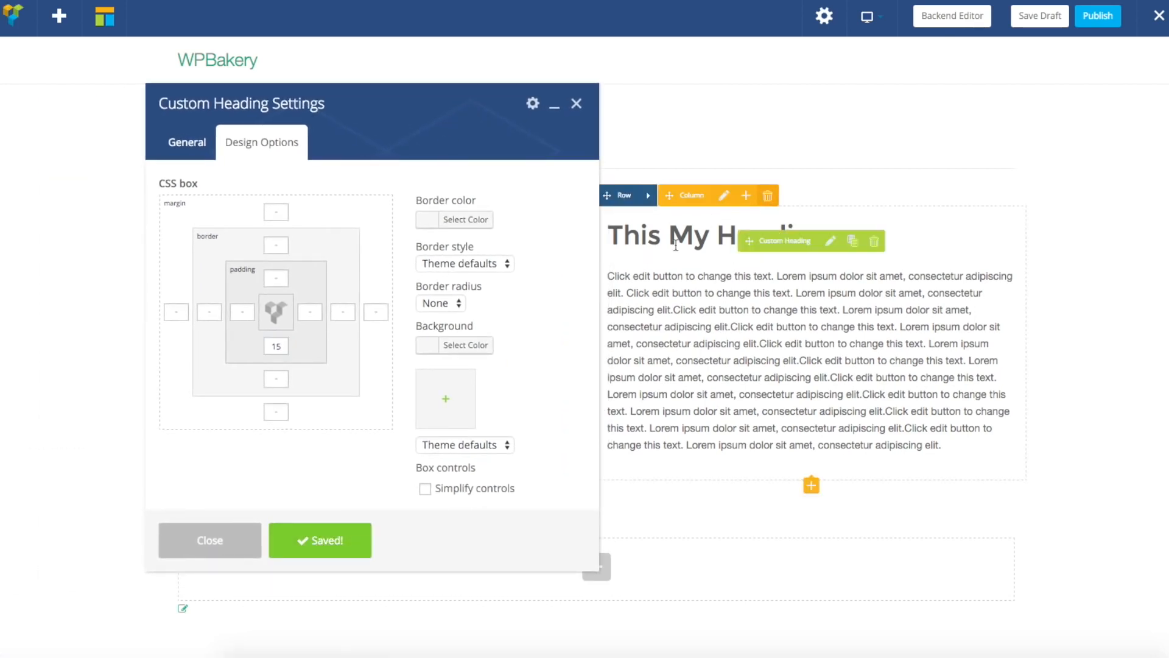
Step: Set the custom heading's top margin to 0, save the change and close its settings
left_click(282, 213)
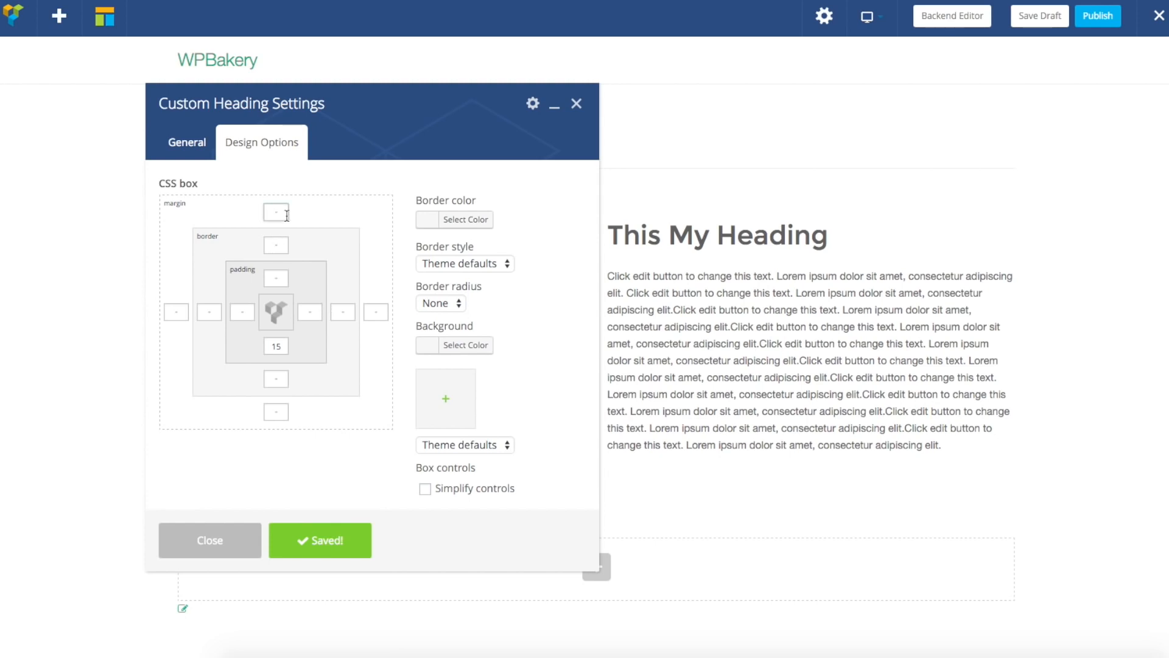
left_click(326, 544)
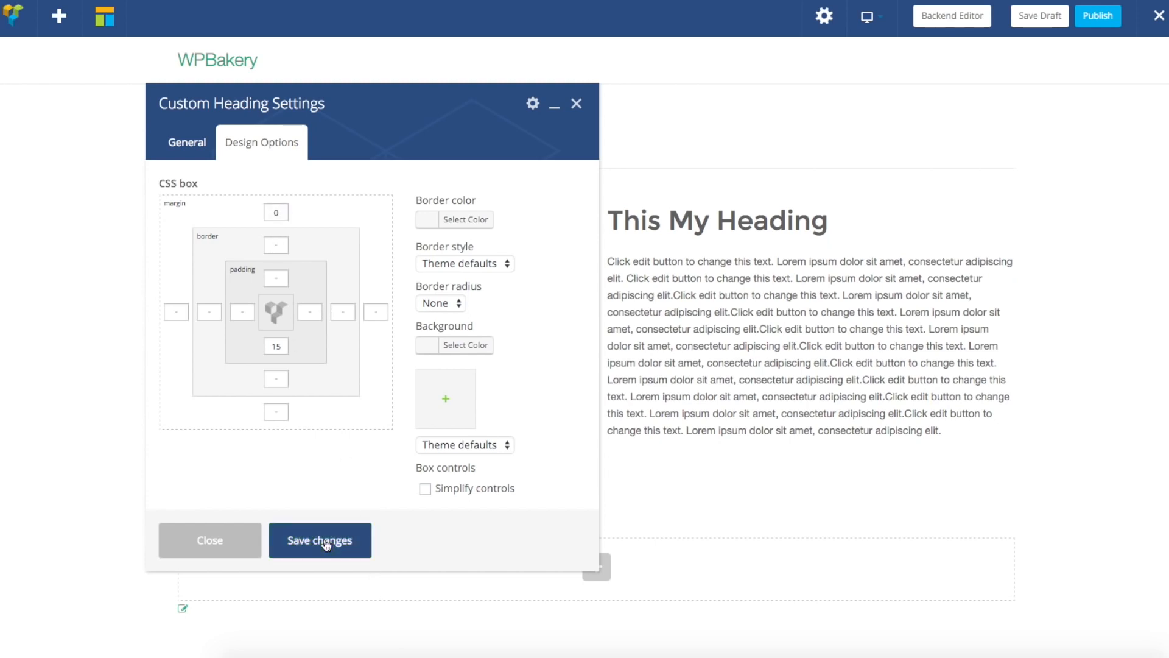
left_click_drag(469, 109, 368, 397)
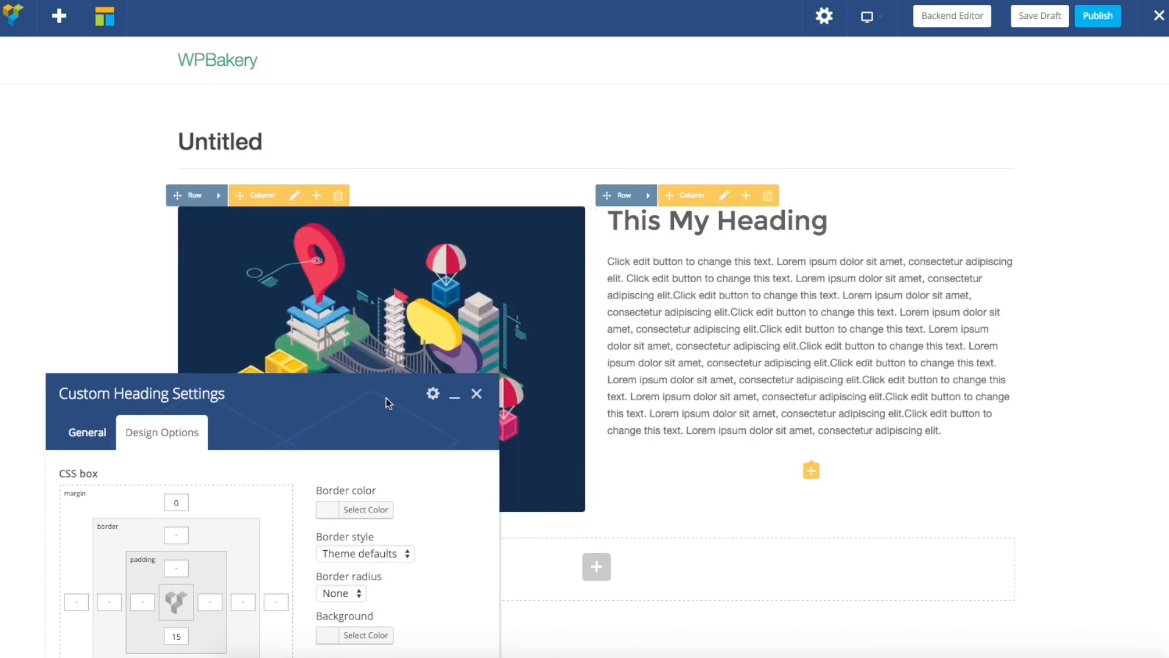
left_click_drag(386, 397, 646, 217)
left_click(479, 642)
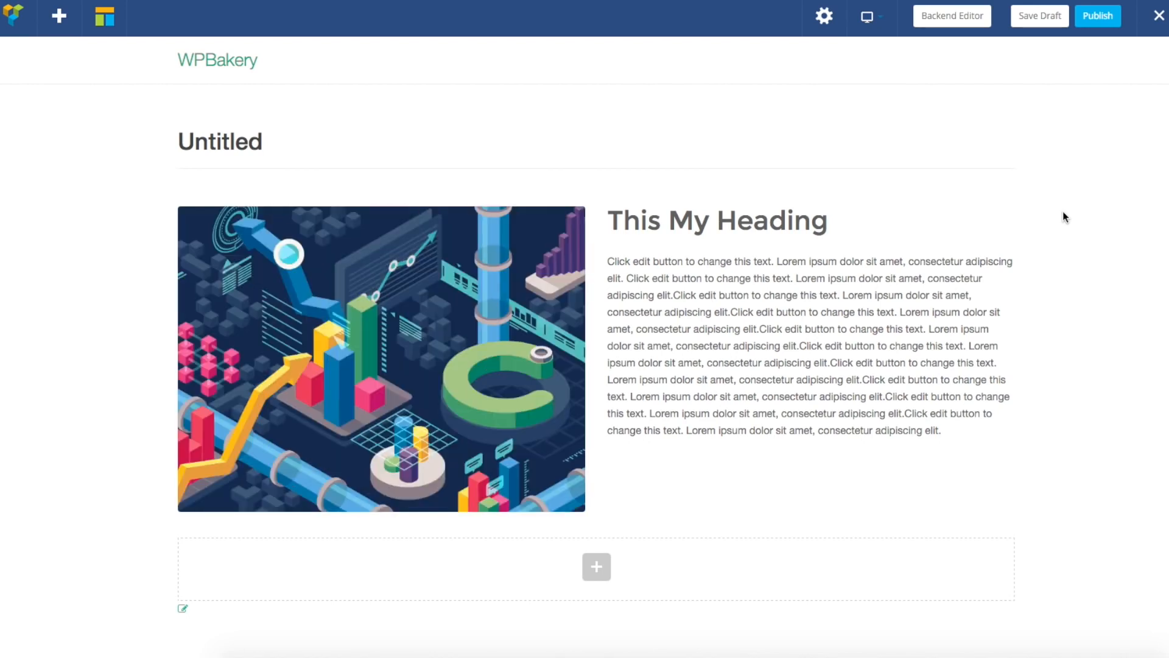
Step: Publish the page and exit the frontend editor to the live page
left_click(1102, 16)
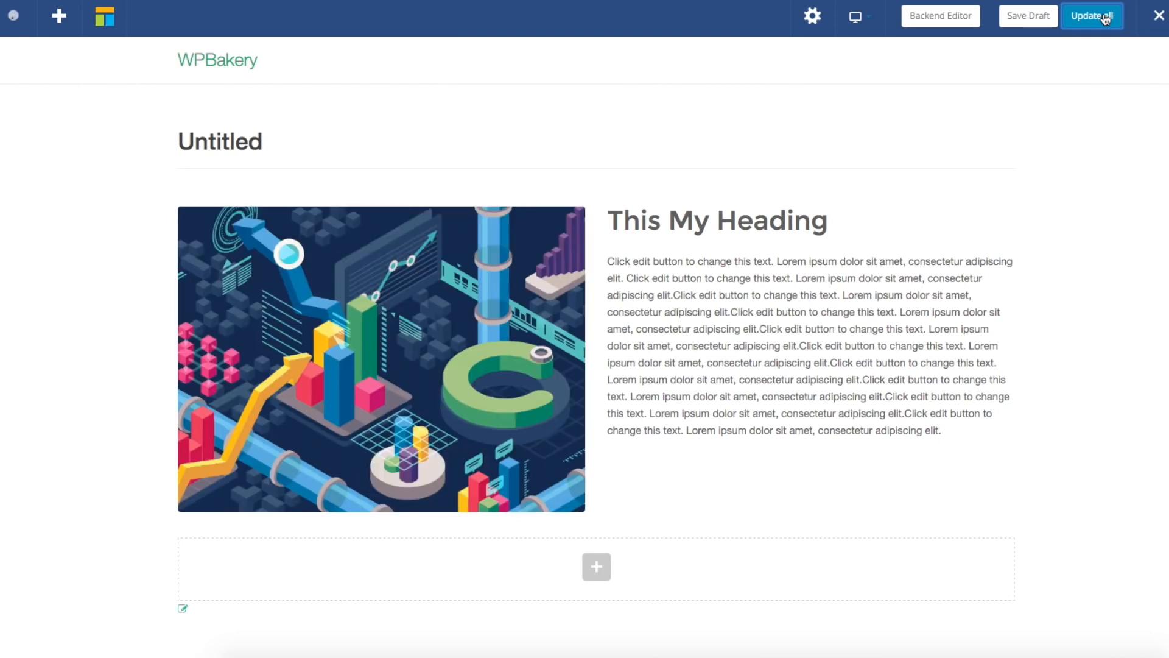
left_click(1159, 22)
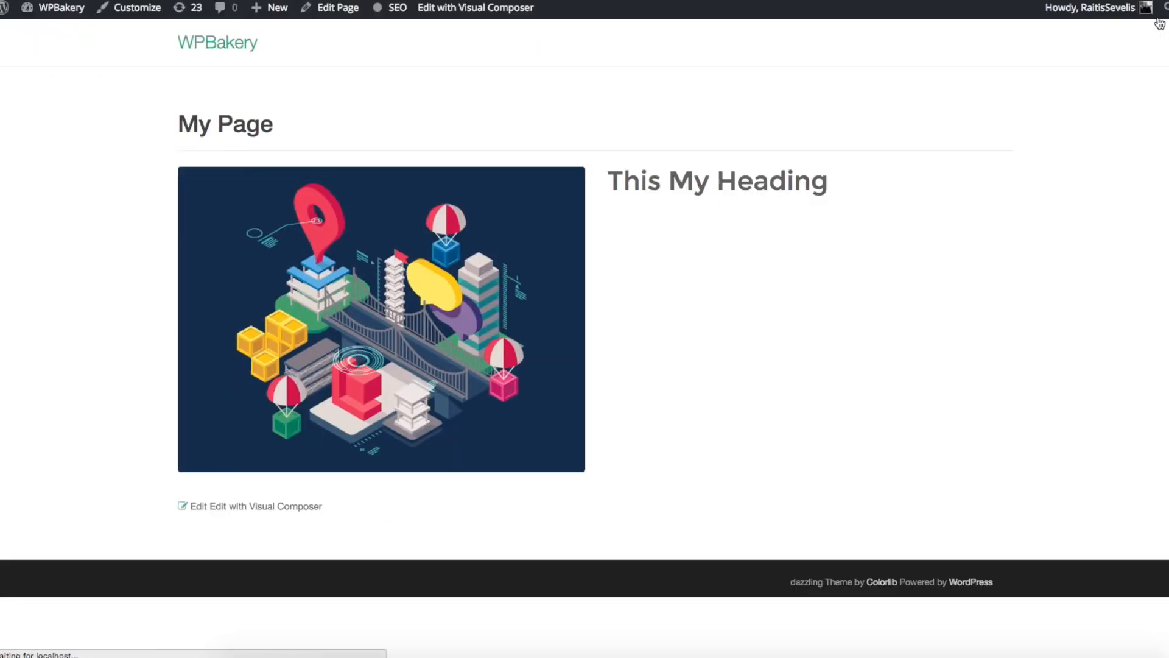